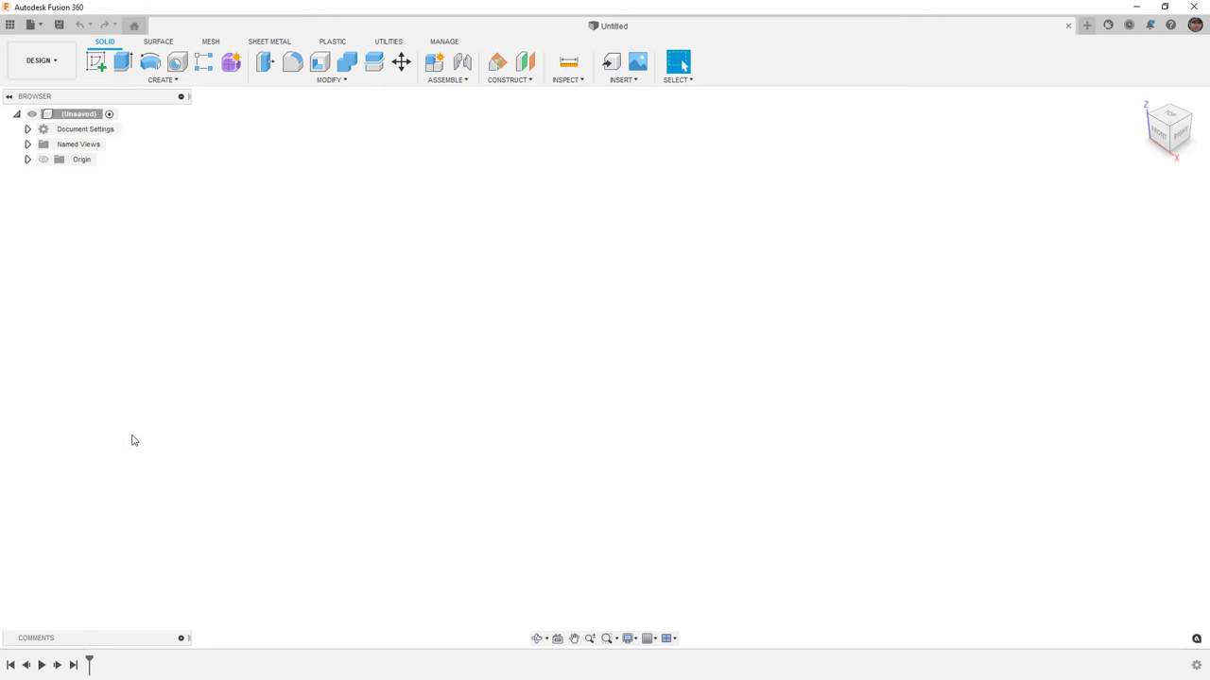
- Run the Voronoi add-in from Scripts and Add-Ins and dismiss the Create Voronoi notice
left_click(390, 44)
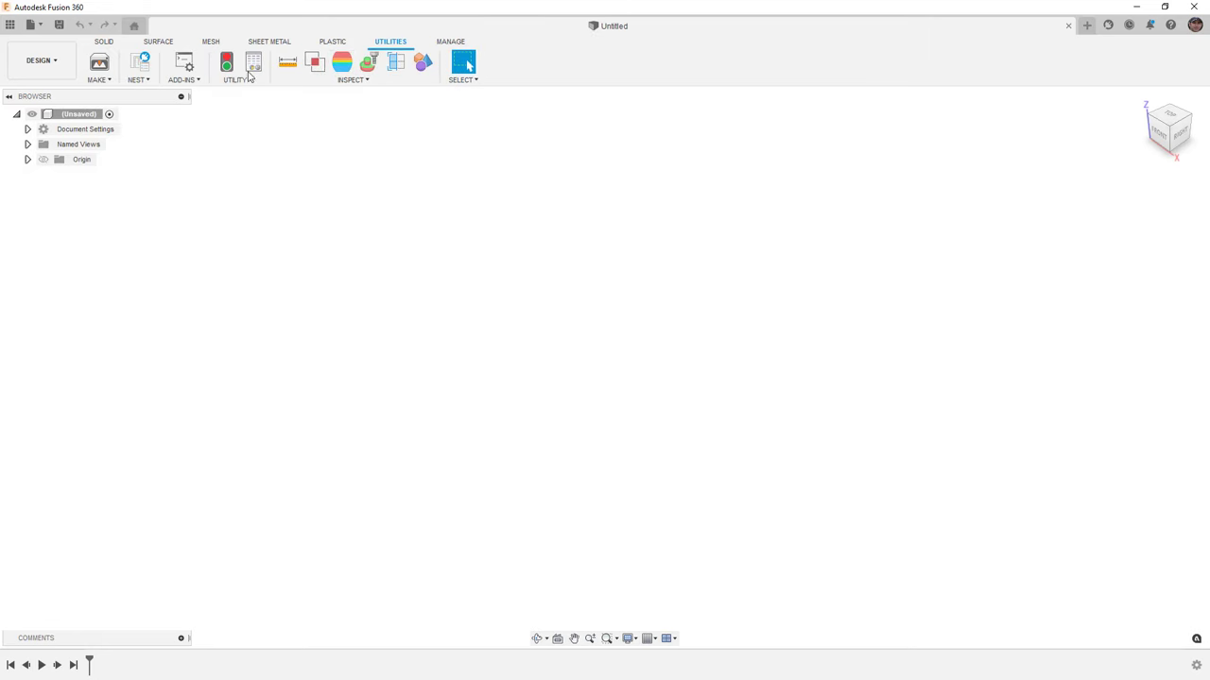
left_click(183, 80)
left_click(199, 96)
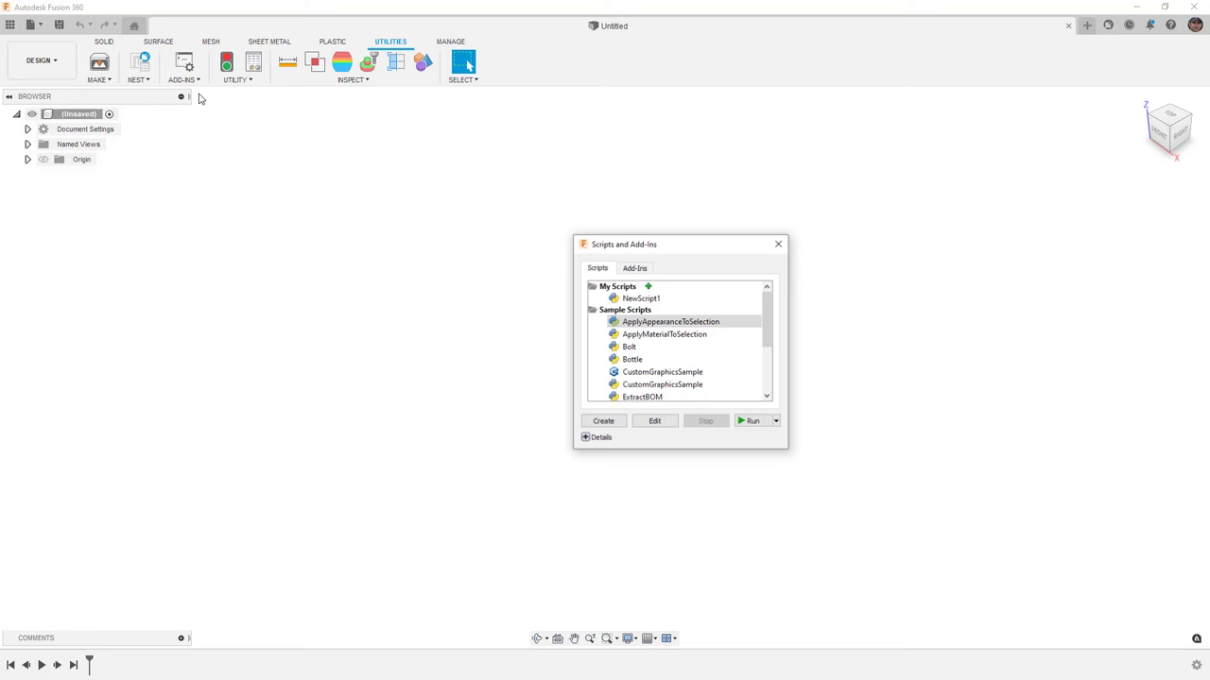
left_click(644, 271)
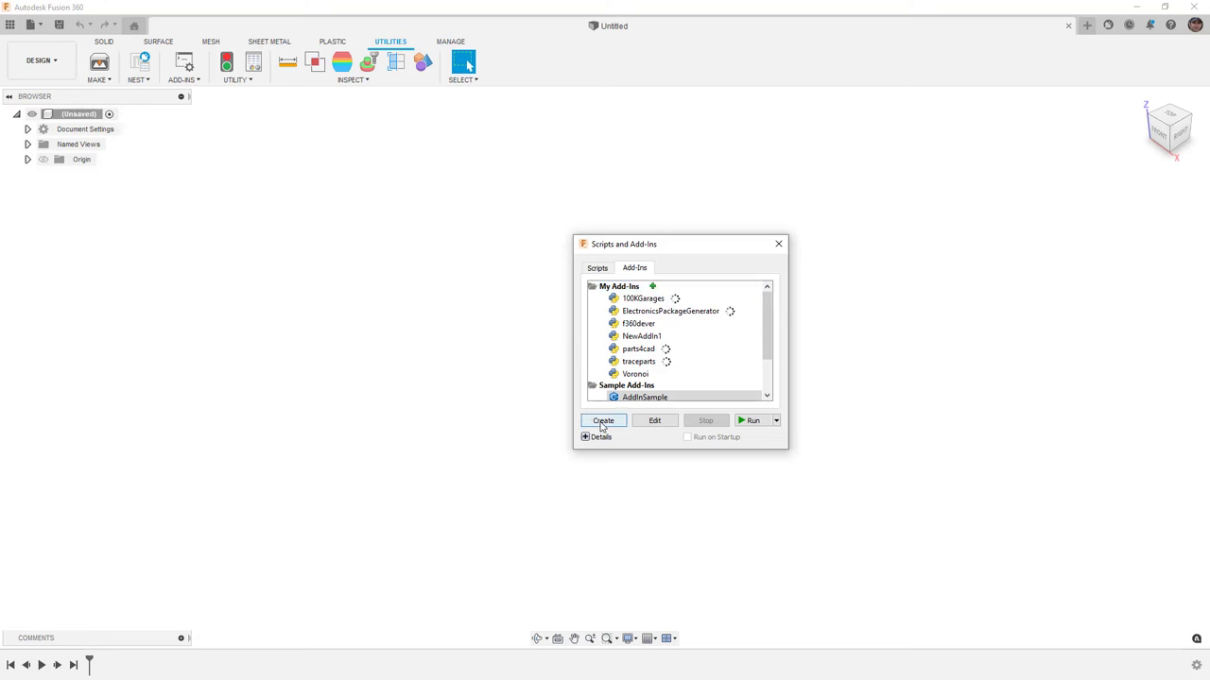
left_click(587, 438)
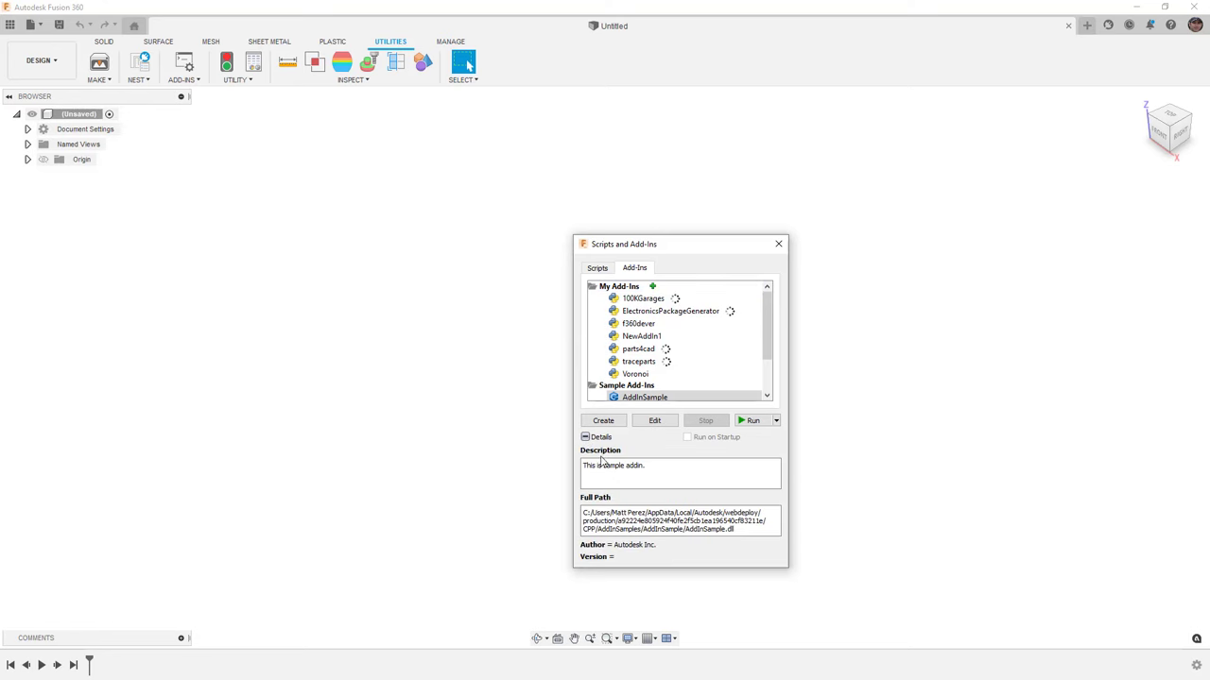
left_click(586, 436)
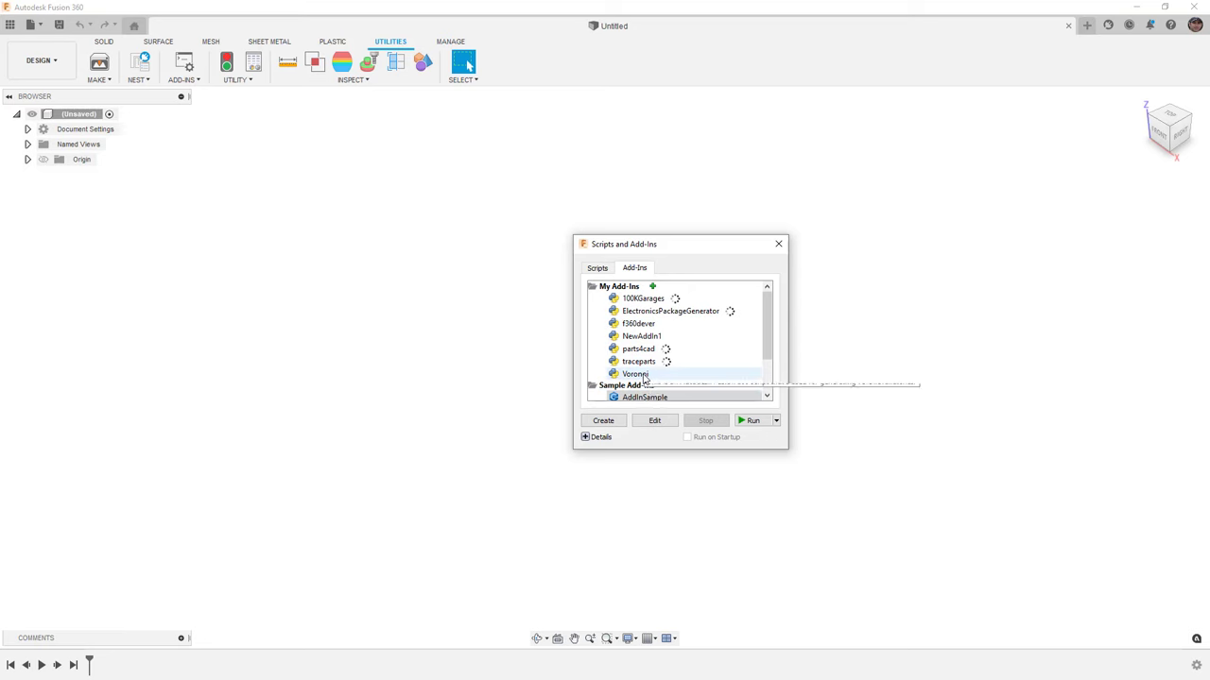
left_click(630, 377)
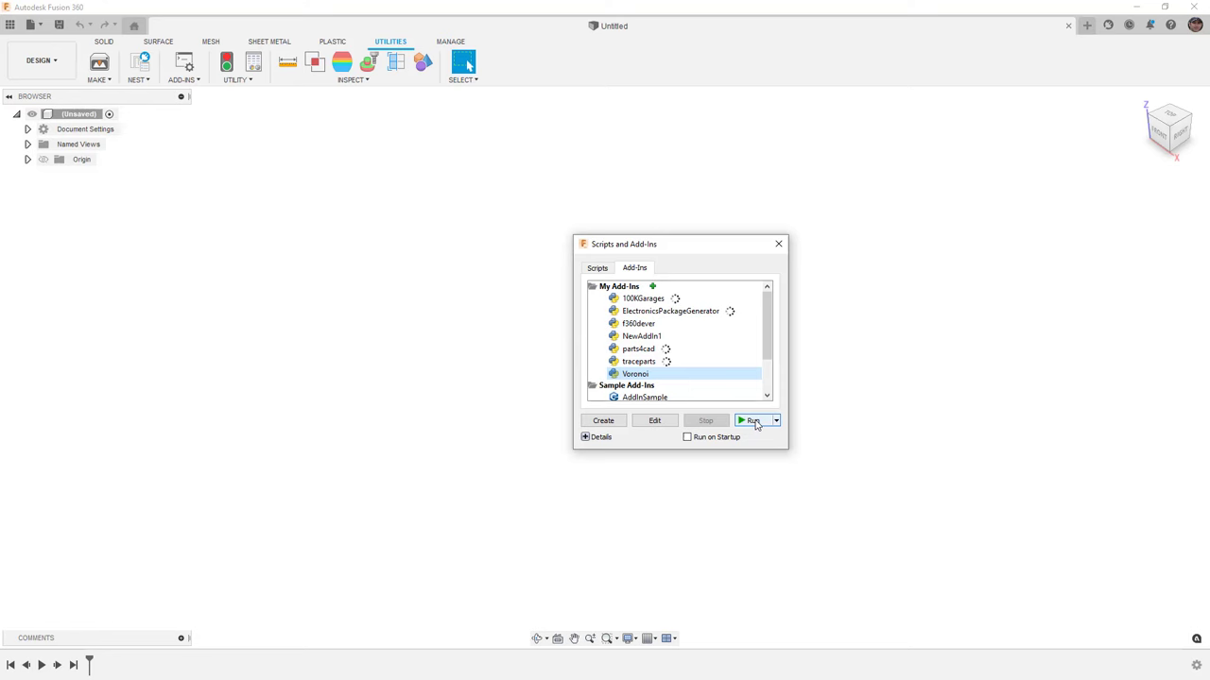
left_click(754, 421)
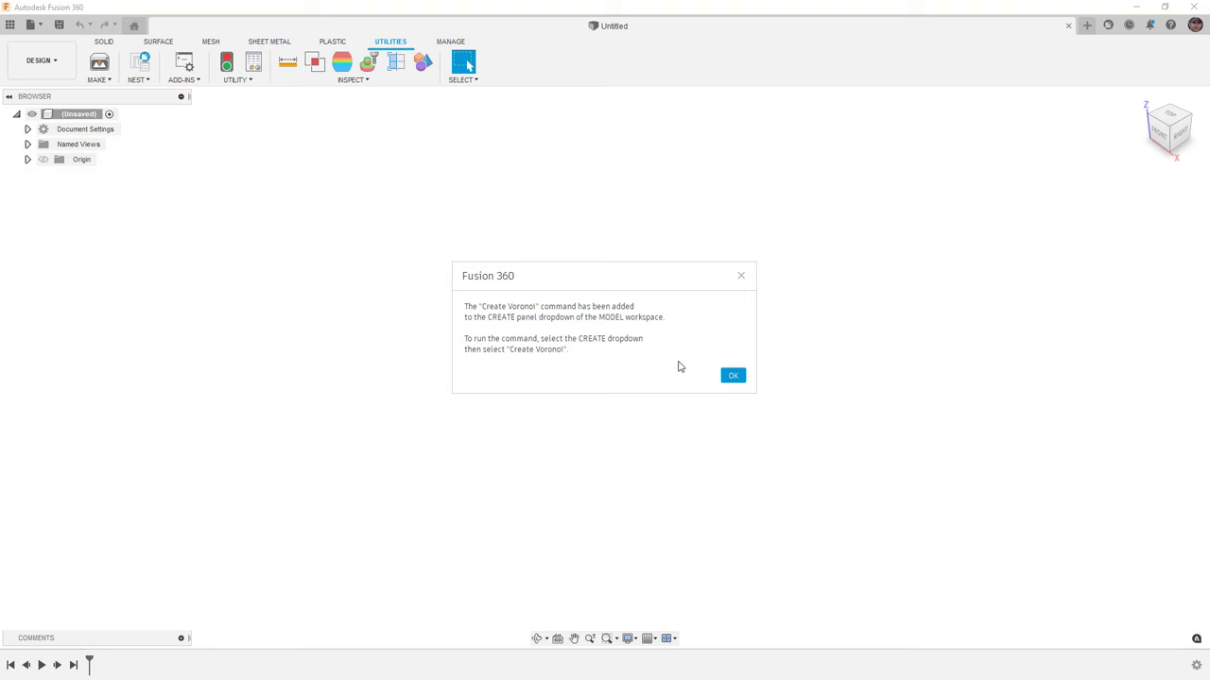
left_click(733, 377)
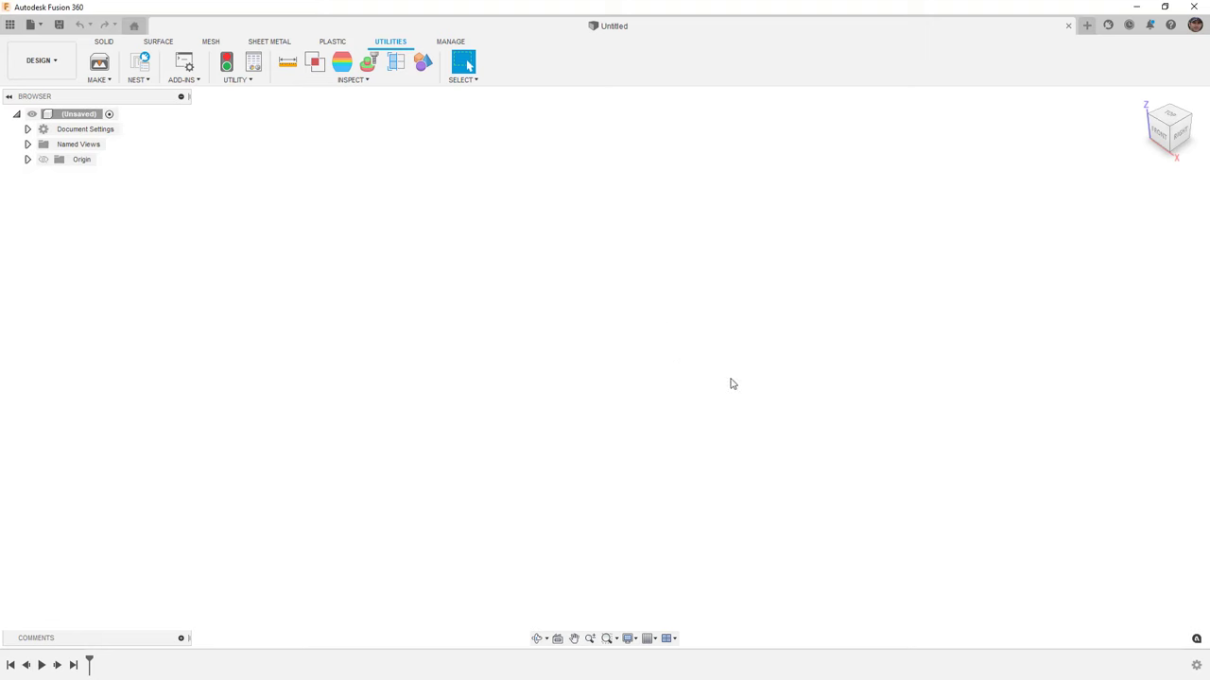
- Uncheck Pin to Toolbar for Voronoi Sketch Generator in the Solid Create menu
left_click(107, 41)
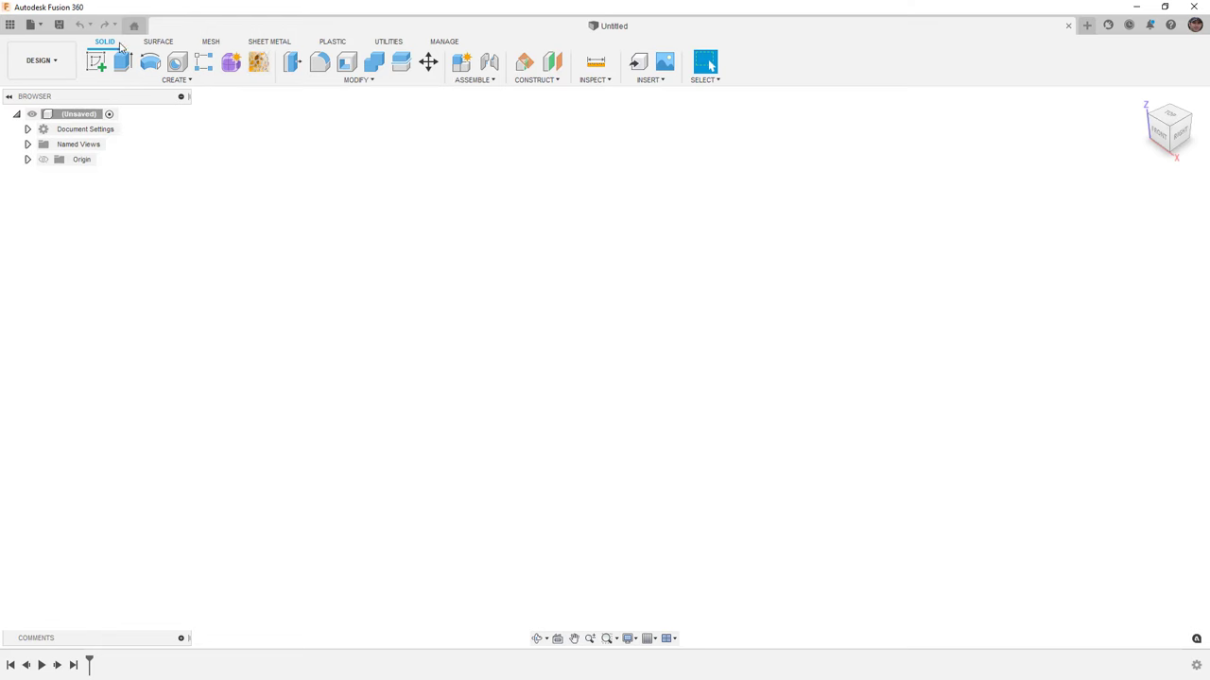
left_click(185, 79)
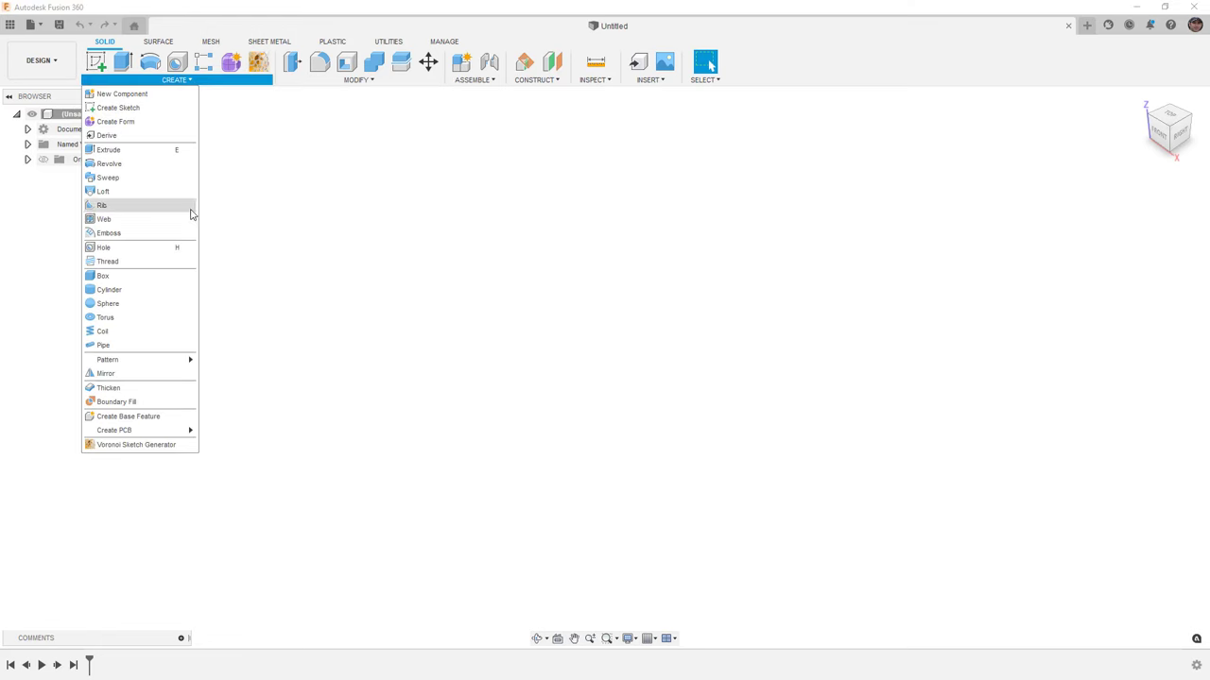
left_click(189, 446)
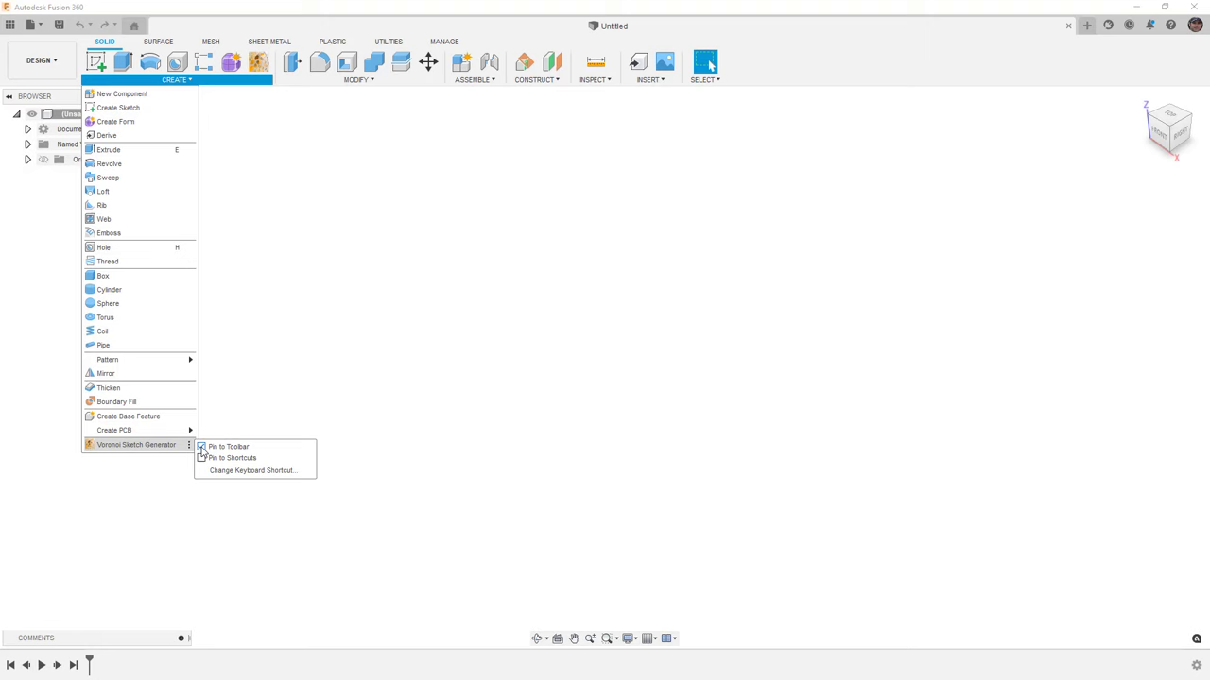
left_click(202, 448)
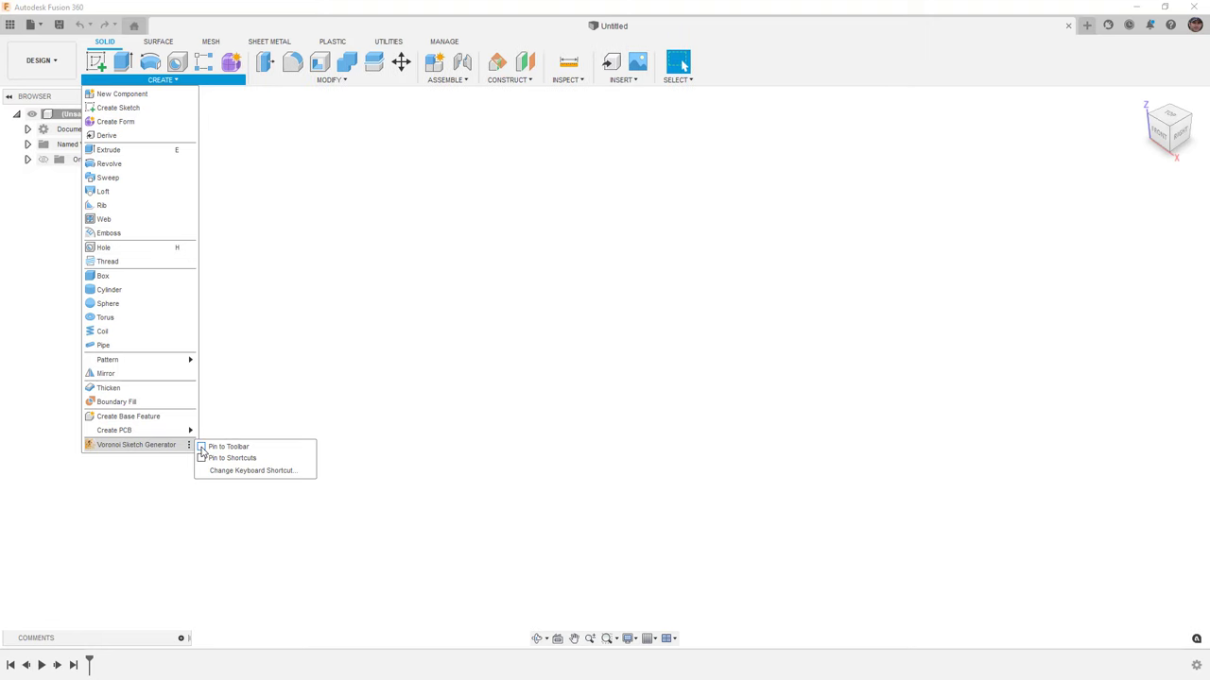
left_click(343, 281)
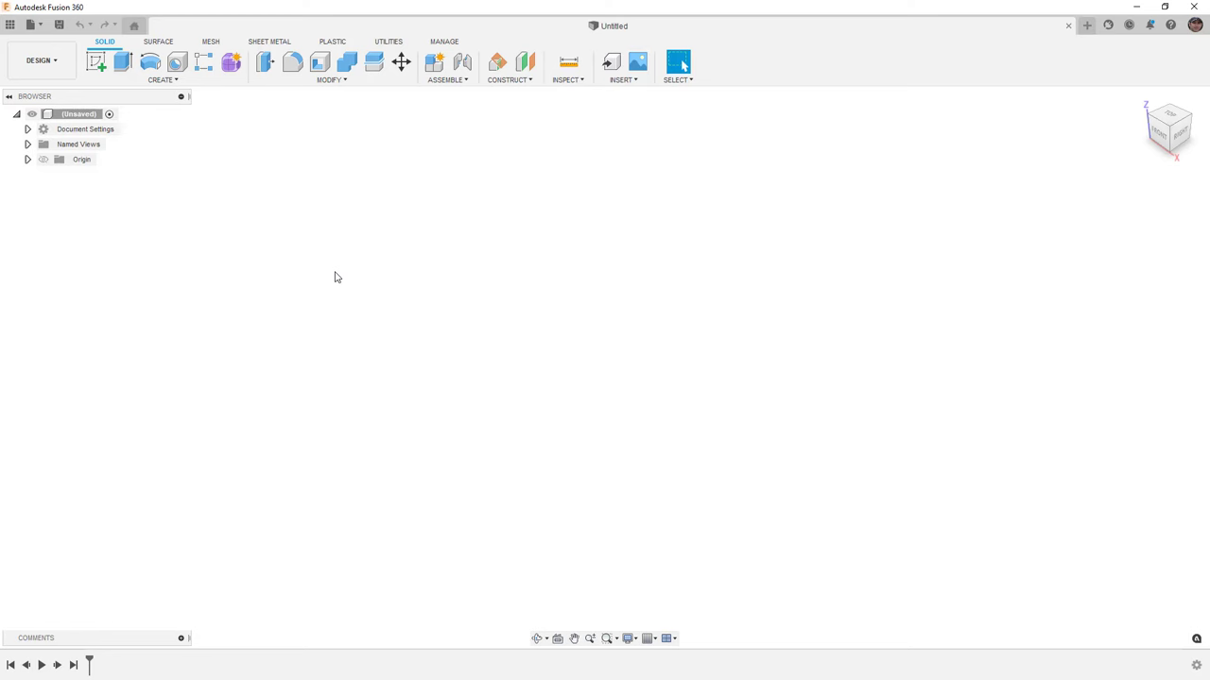
- Show the origin and start a new sketch on the horizontal XY plane
left_click(44, 160)
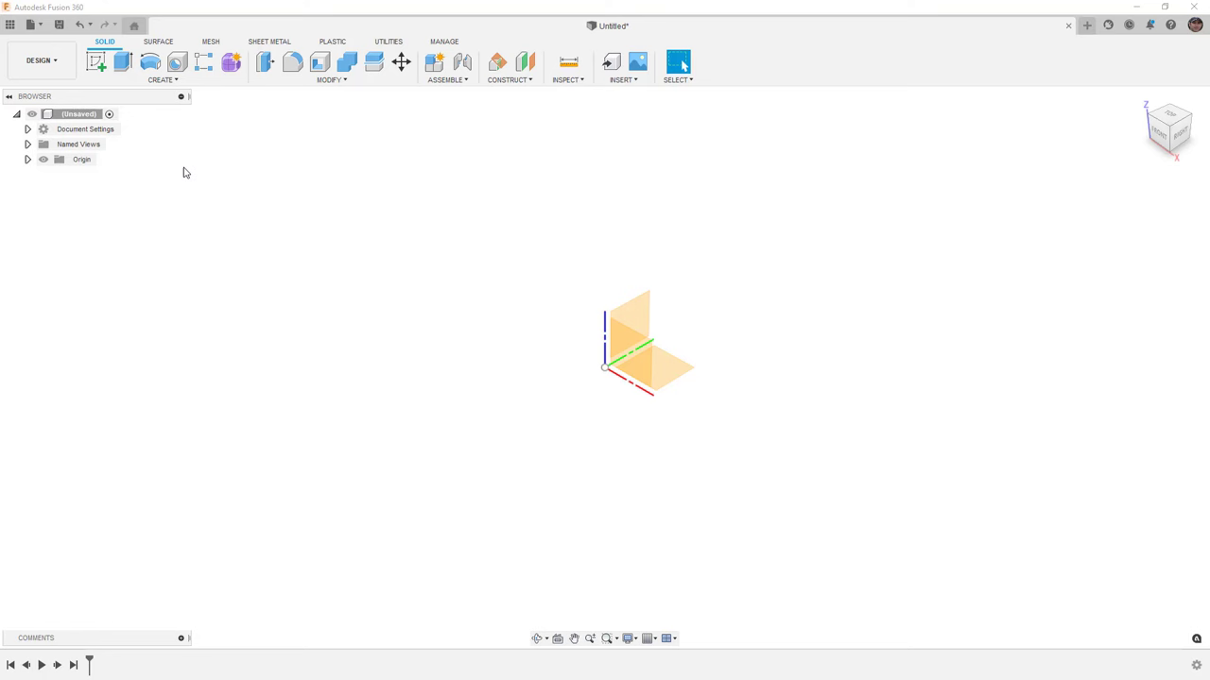
left_click(98, 64)
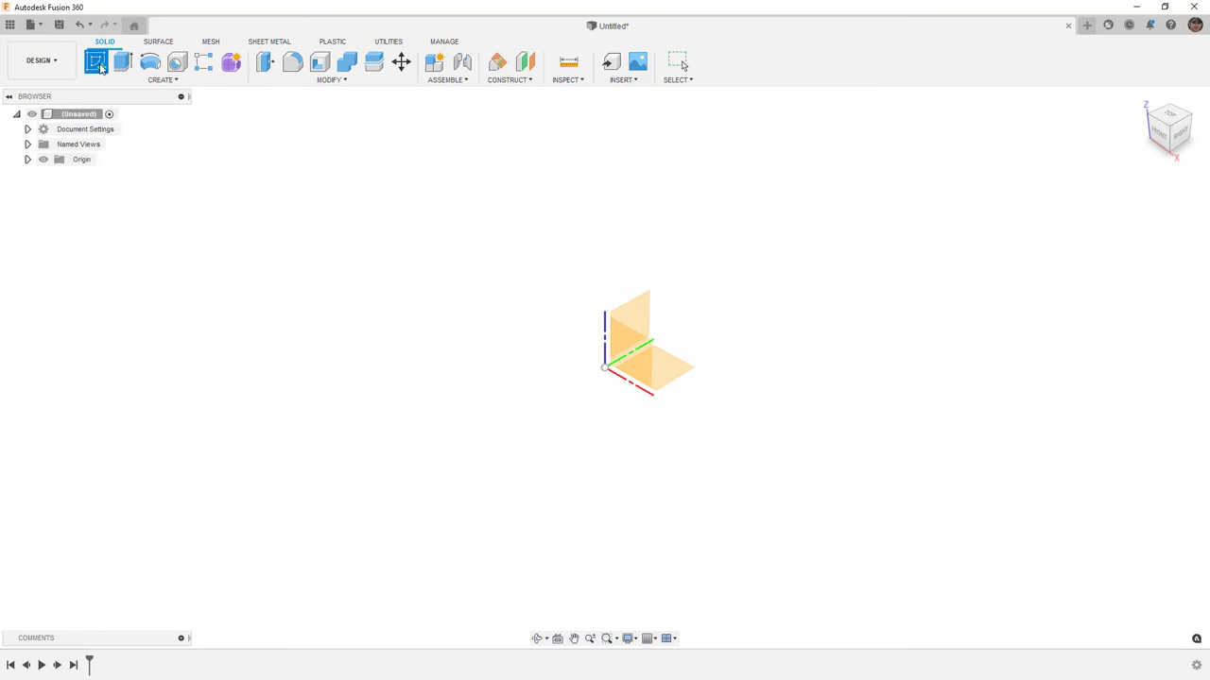
left_click(672, 361)
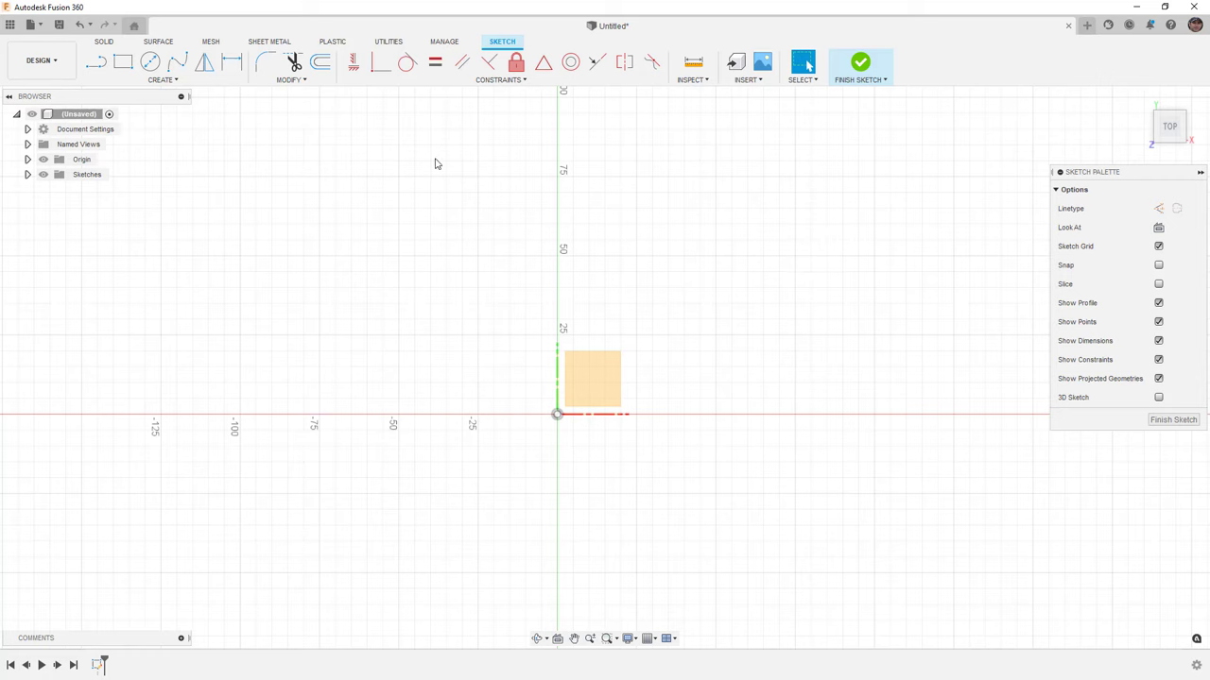
- Try a centre rectangle at the origin, then cancel it
left_click(133, 73)
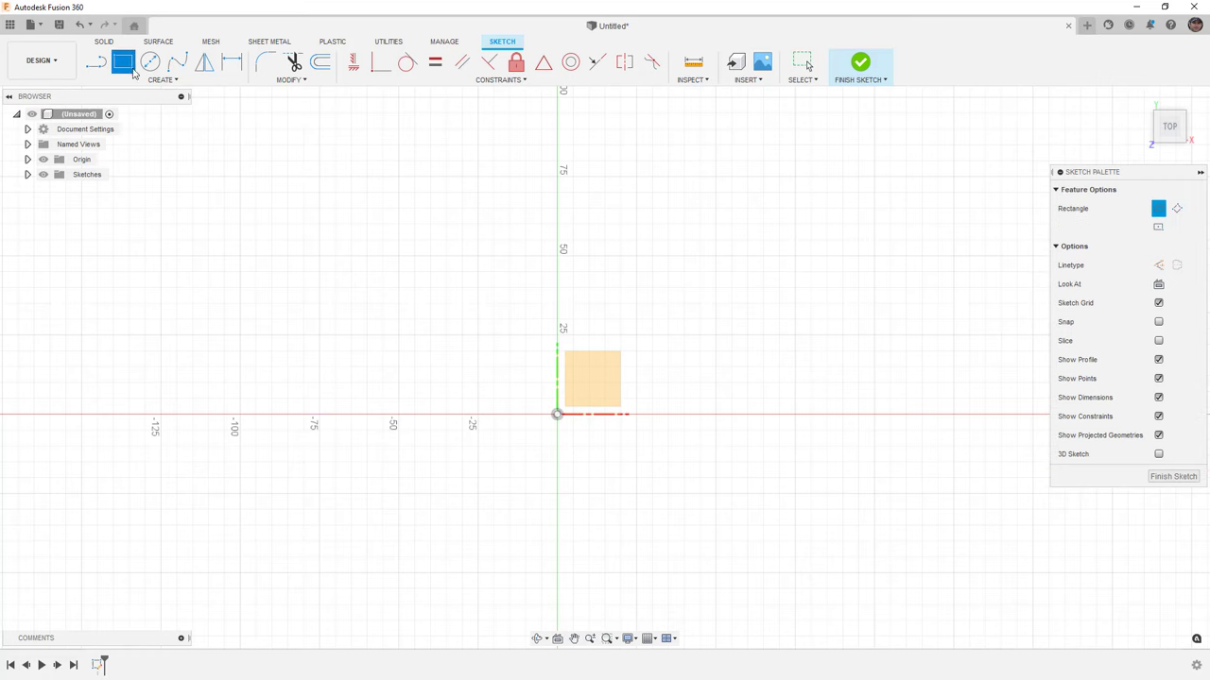
left_click(1158, 226)
left_click(558, 414)
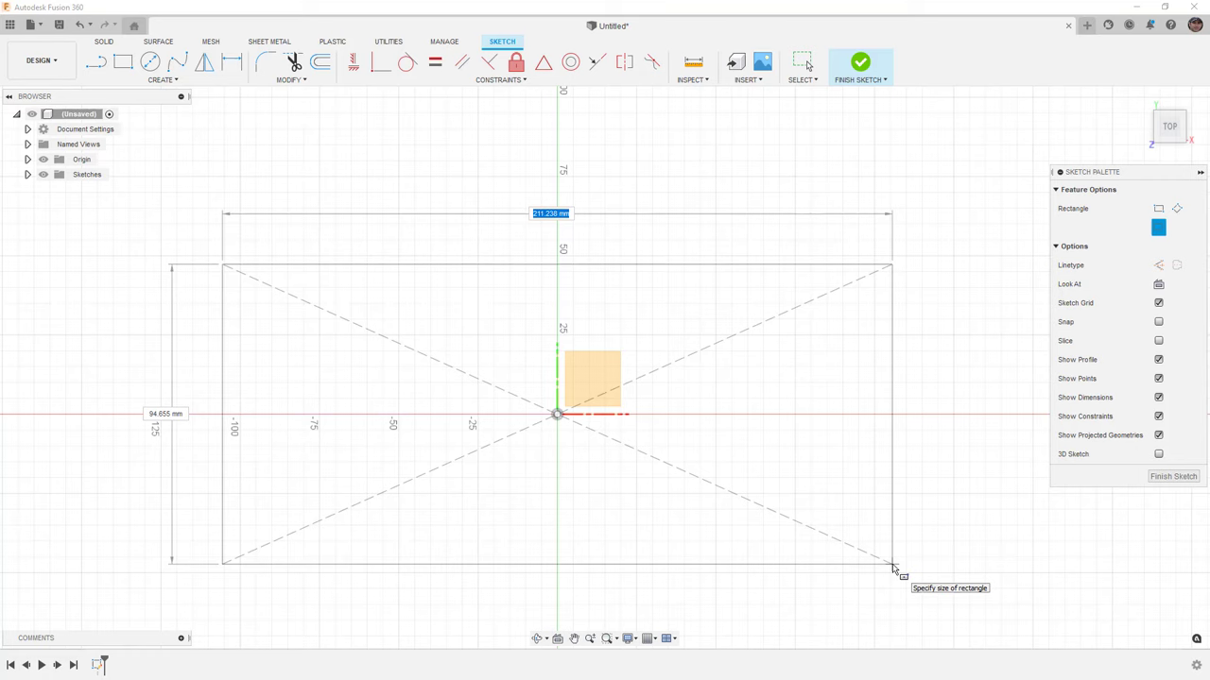
key("Escape")
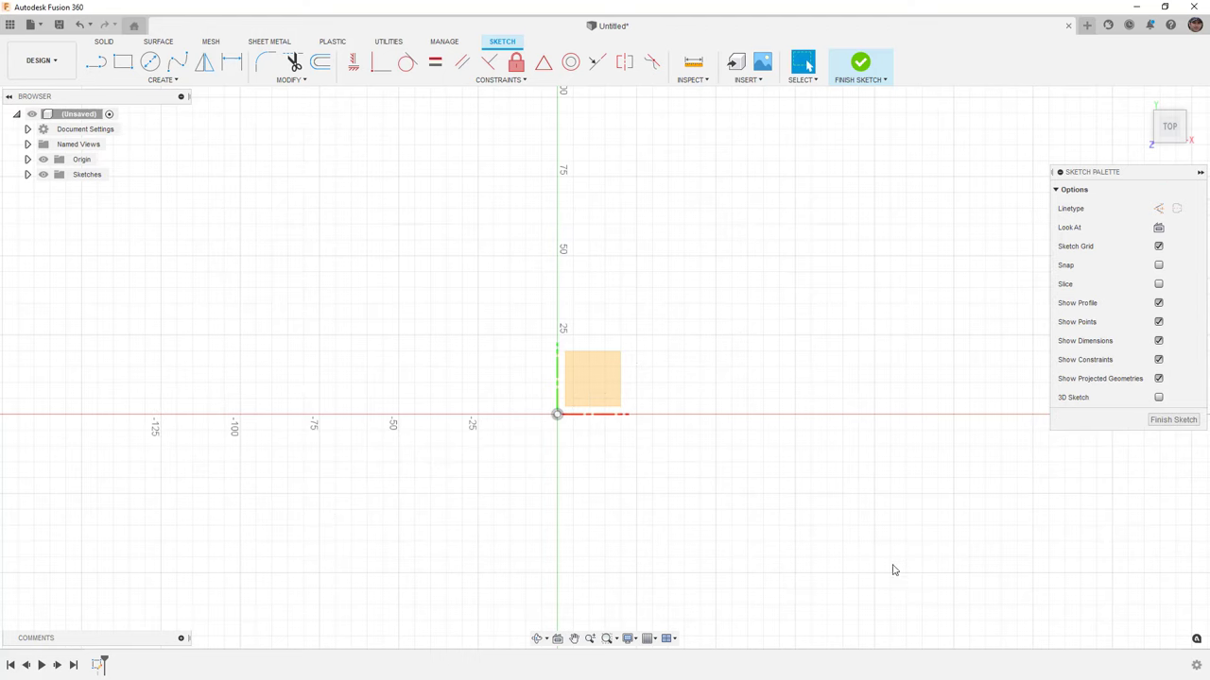
- Draw a 200 × 100 mm corner rectangle anchored at the origin
left_click(123, 62)
left_click(557, 414)
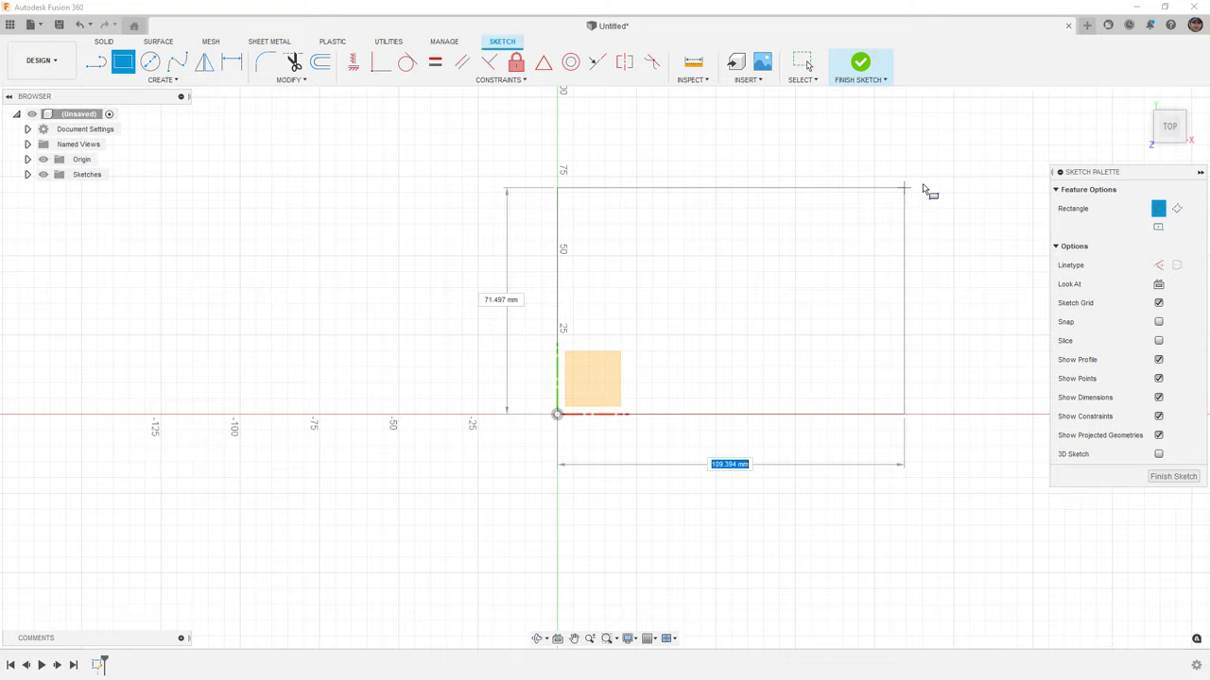
middle_click_drag(993, 205, 762, 224)
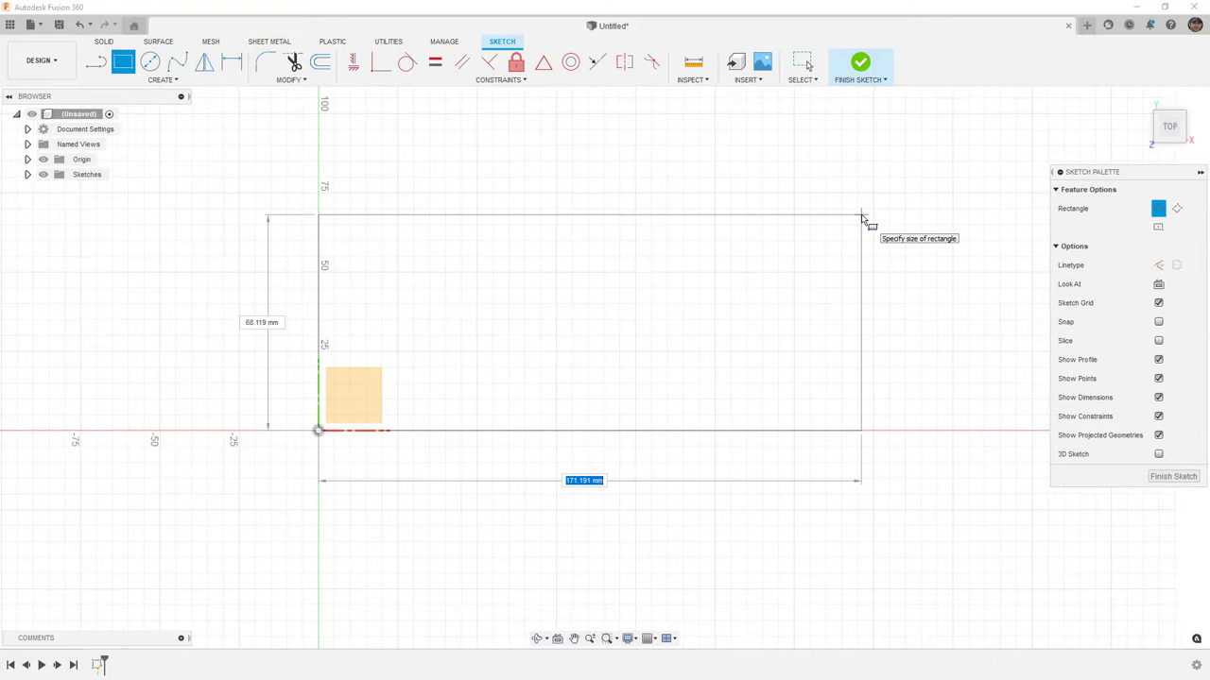
type("200")
key("Tab")
type("1")
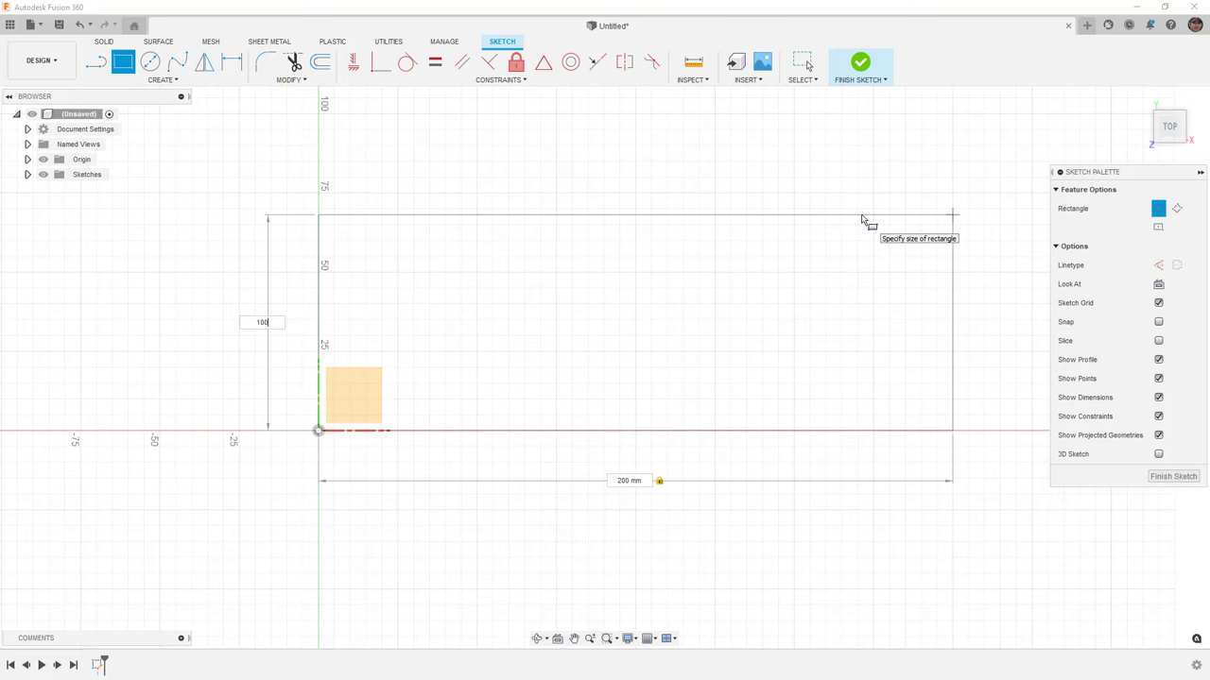
type("00")
key("Tab")
key("Return")
scroll(837, 236, "down", 2)
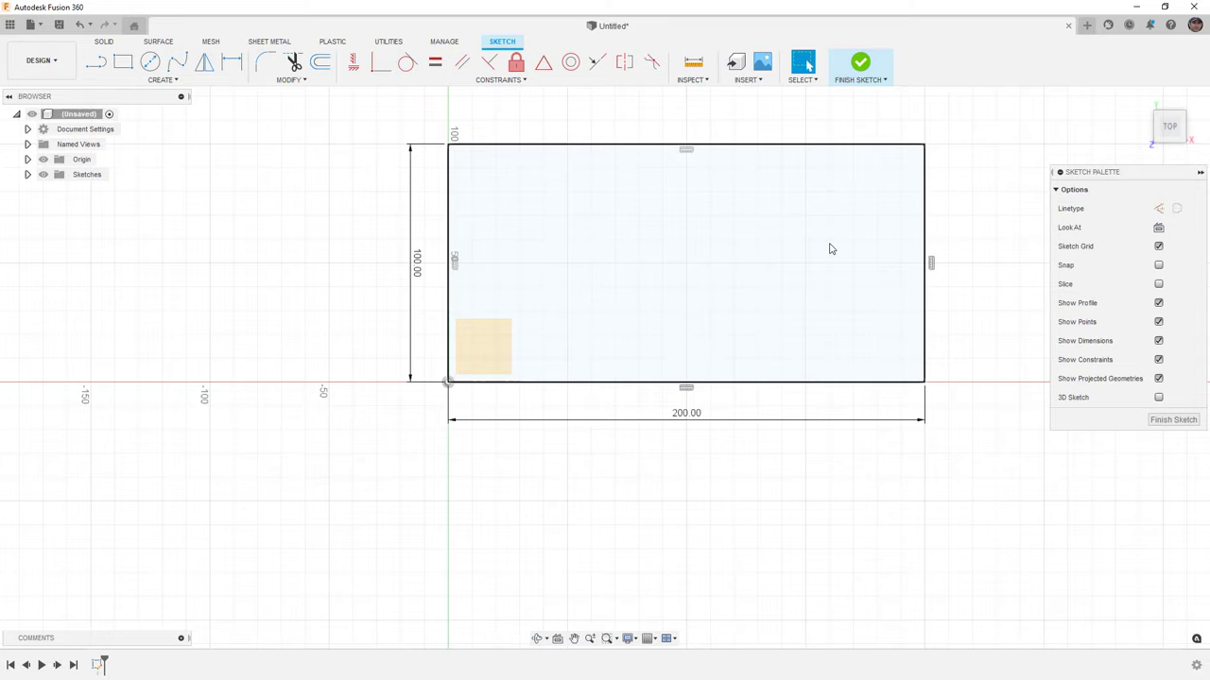
middle_click_drag(822, 246, 791, 284)
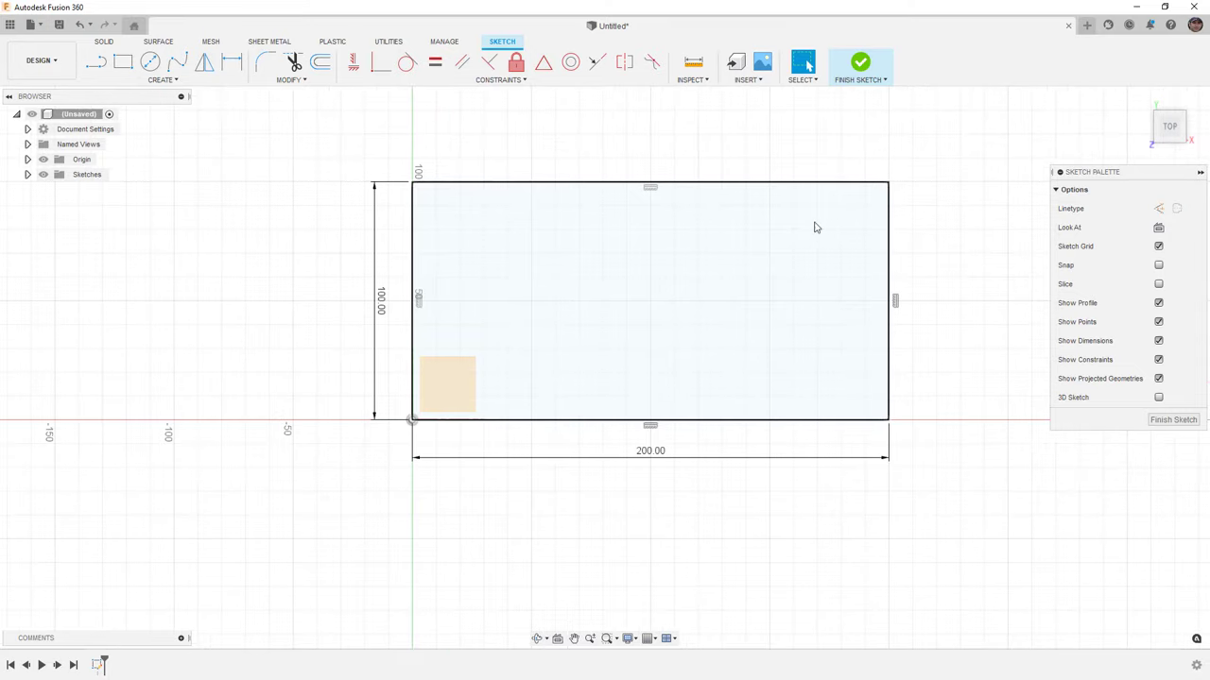
- Finish the sketch and extrude the rectangle downward into a 15 mm plate
left_click(857, 74)
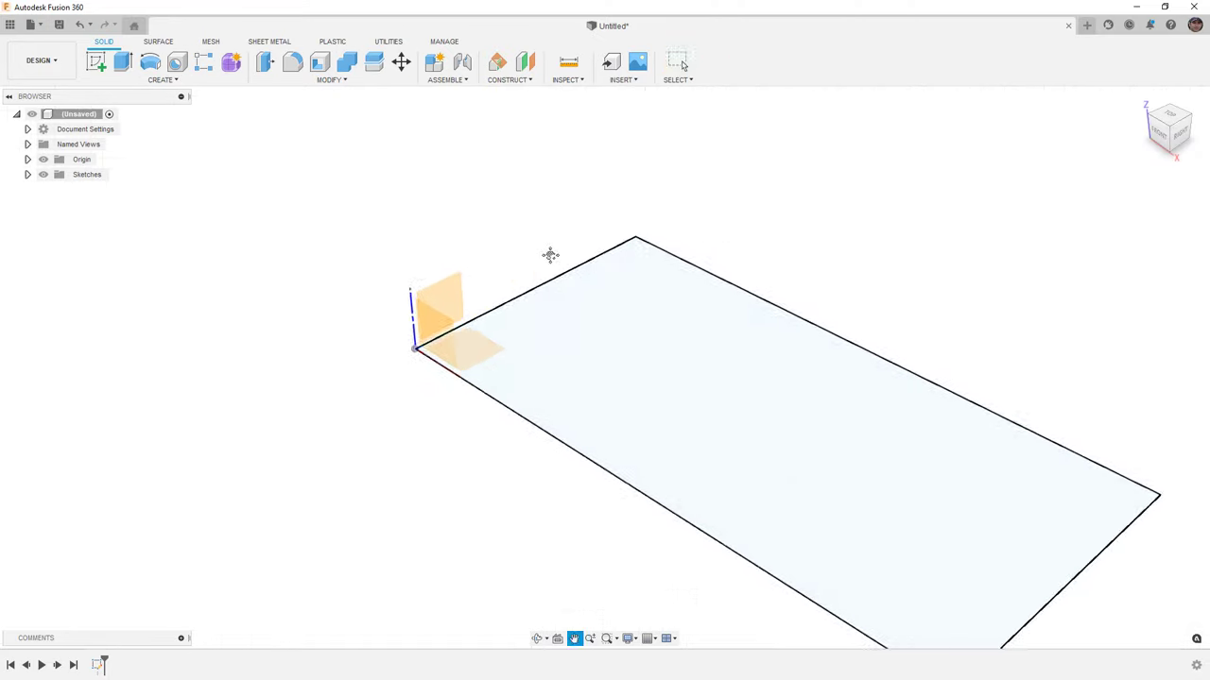
key("e")
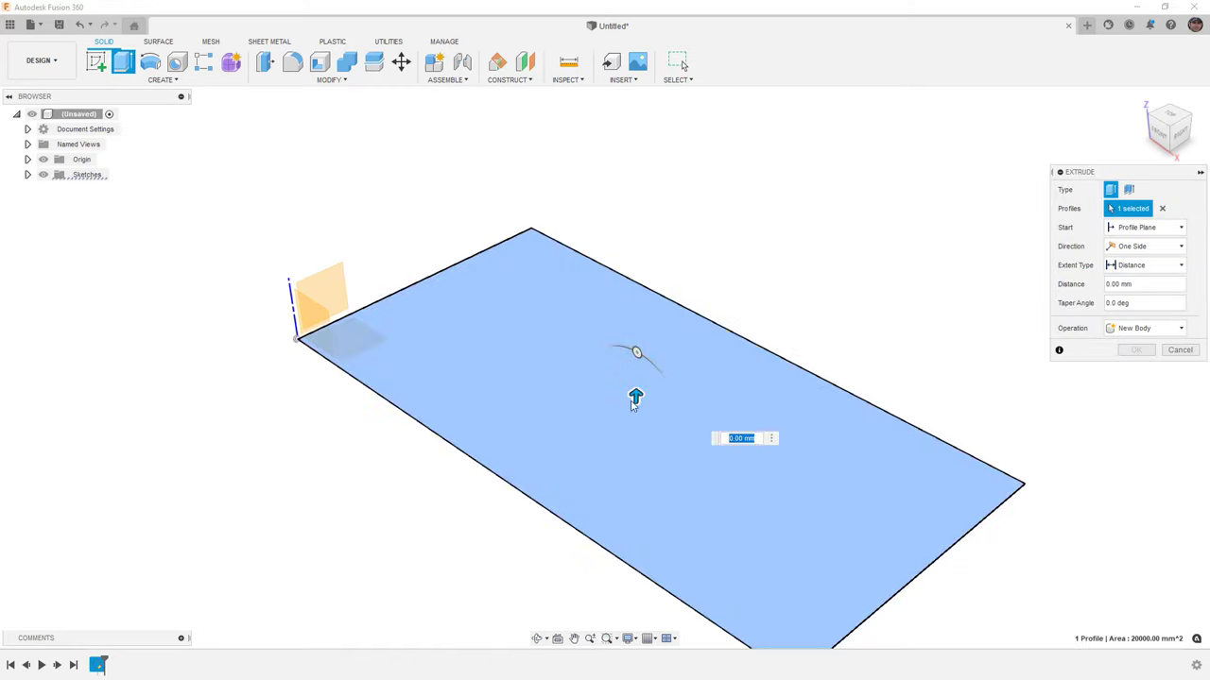
left_click_drag(635, 399, 634, 456)
middle_click_drag(649, 394, 643, 339)
key("Return")
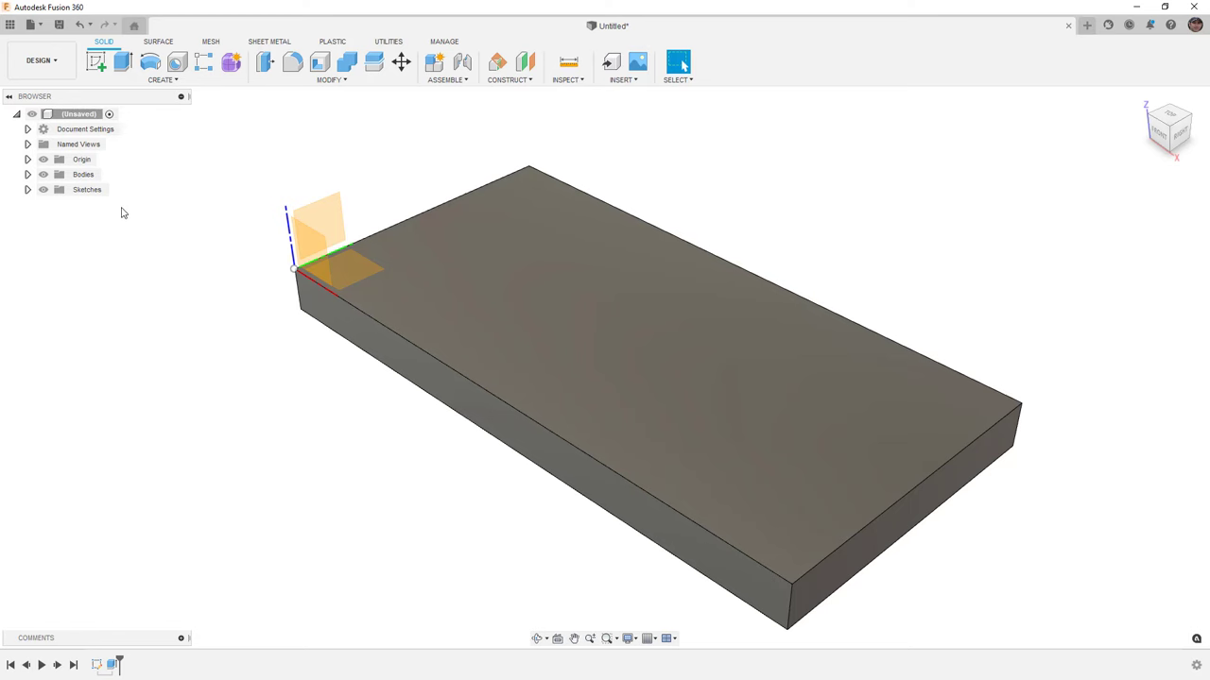
- Make Sketch1 visible, check its profile and Extrude1, then clear the selection
left_click(28, 189)
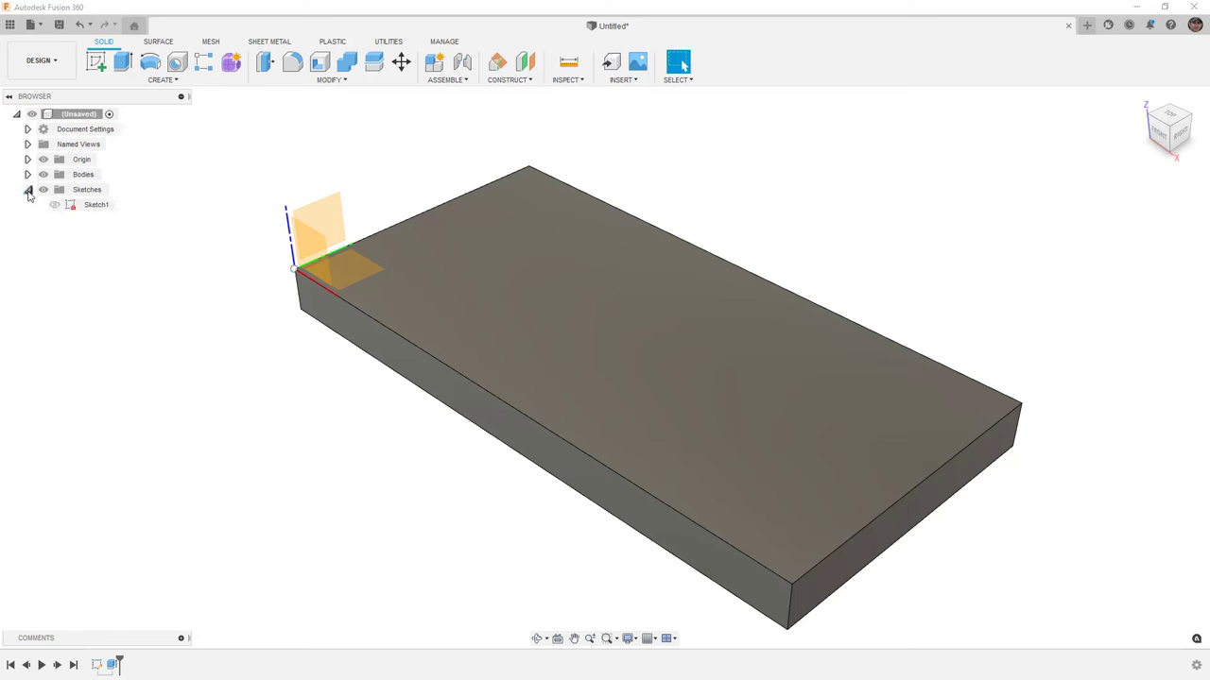
left_click(98, 205)
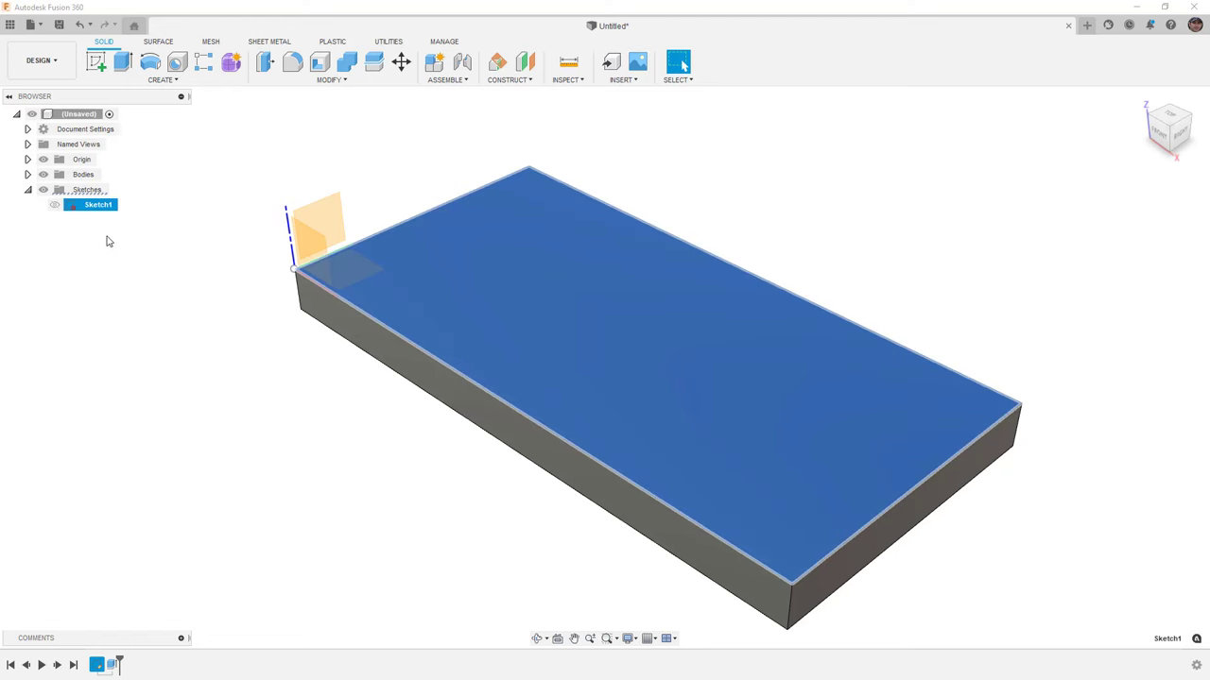
left_click(109, 244)
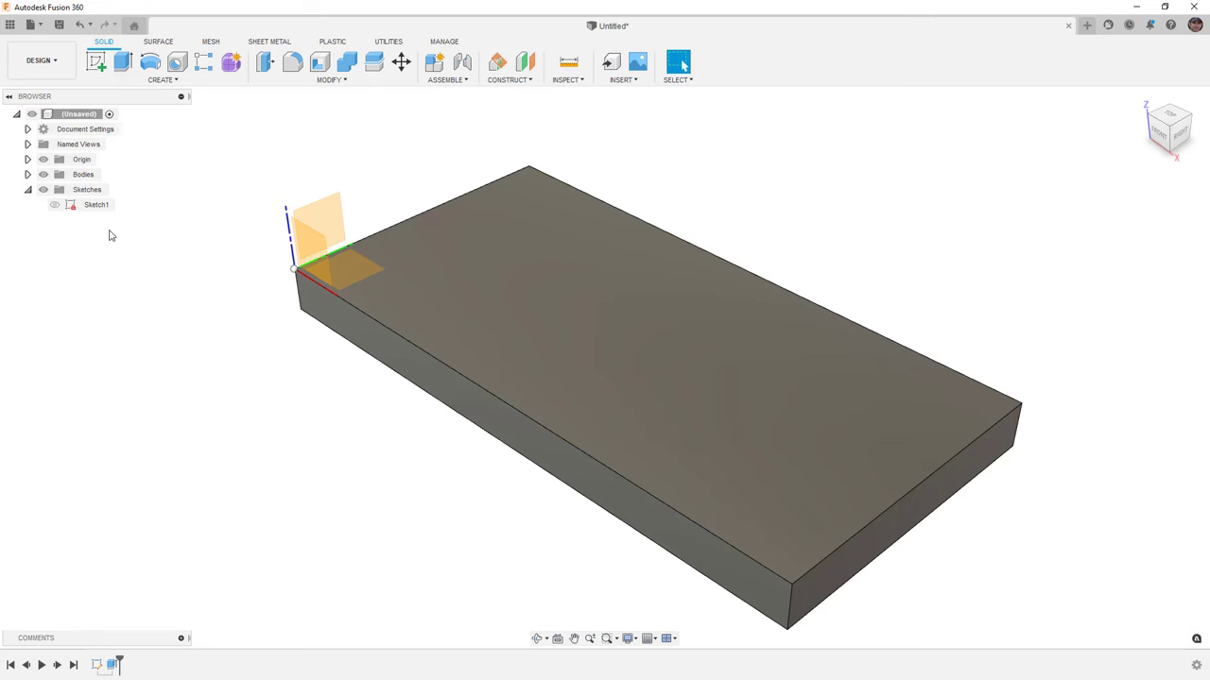
left_click(96, 210)
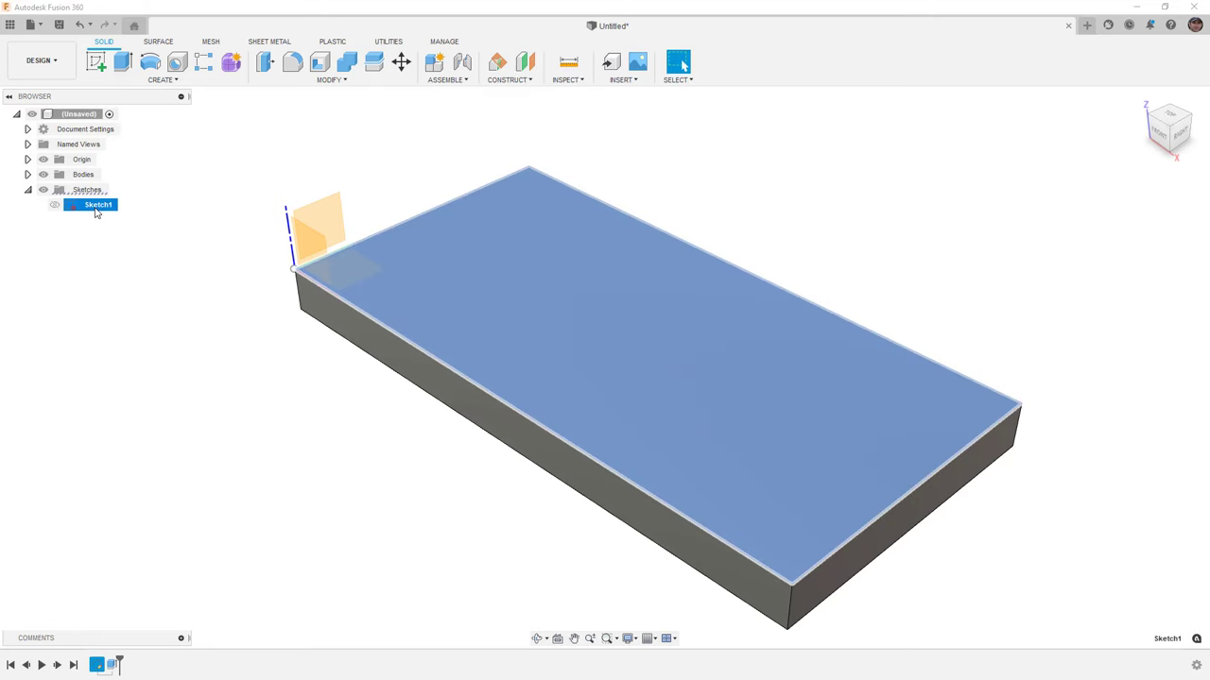
left_click(54, 205)
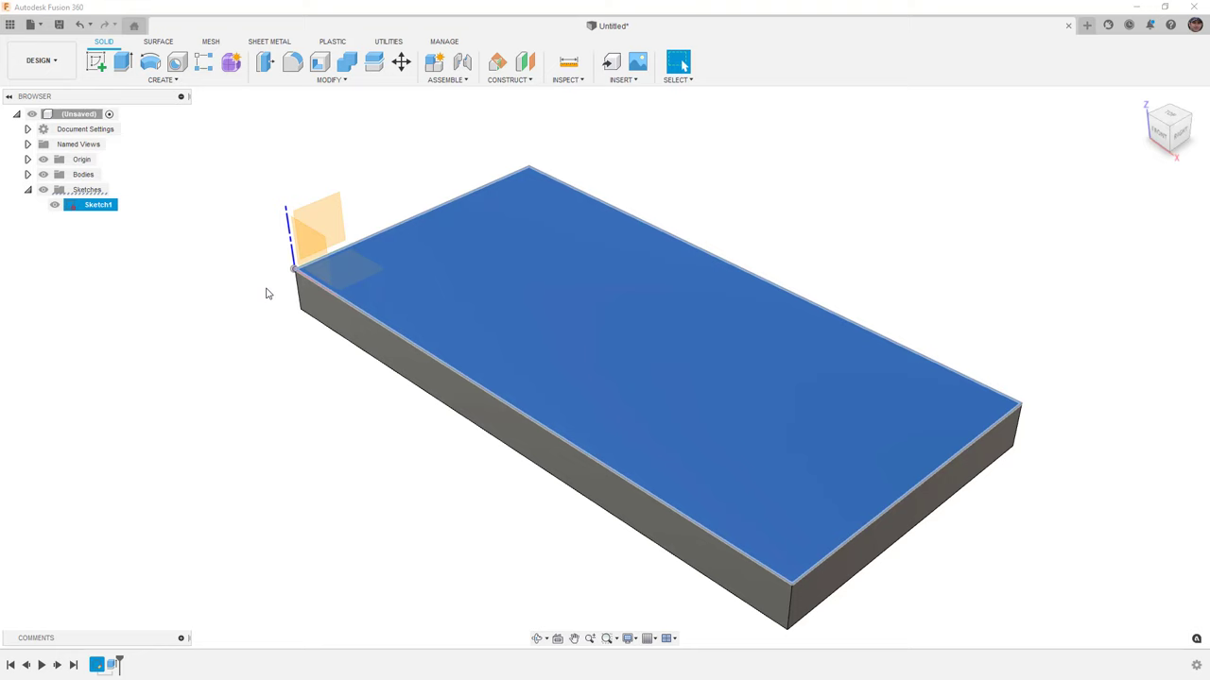
left_click(447, 289)
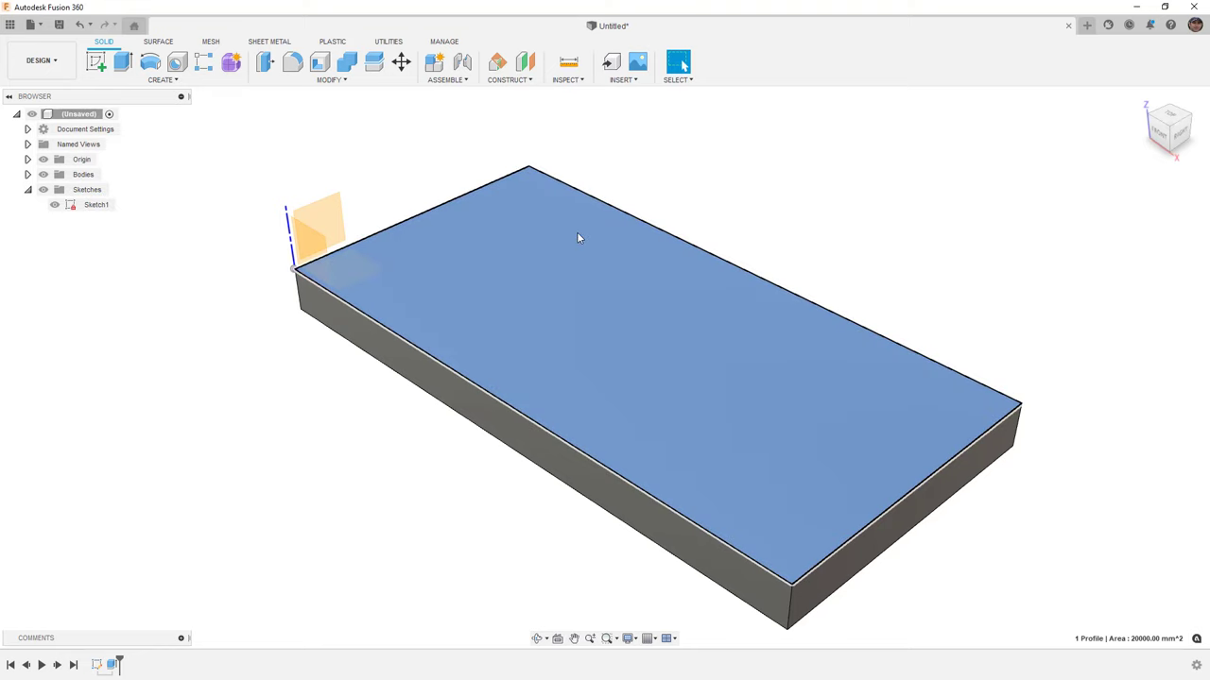
left_click(112, 666)
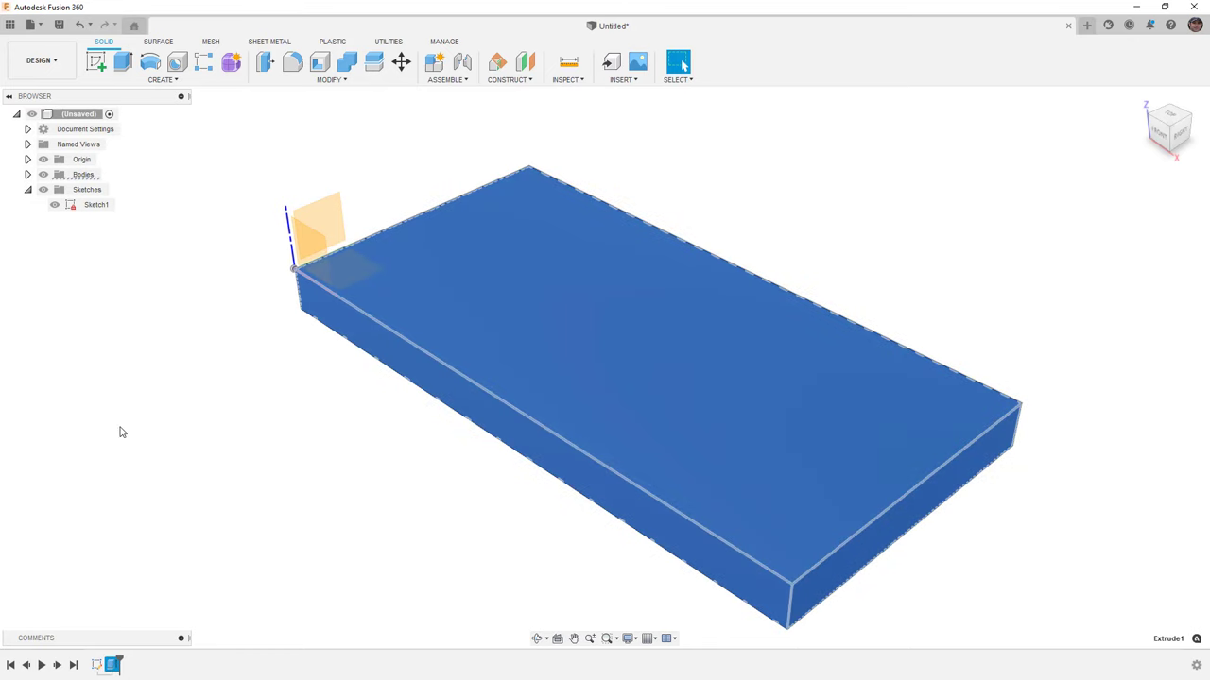
left_click(130, 364)
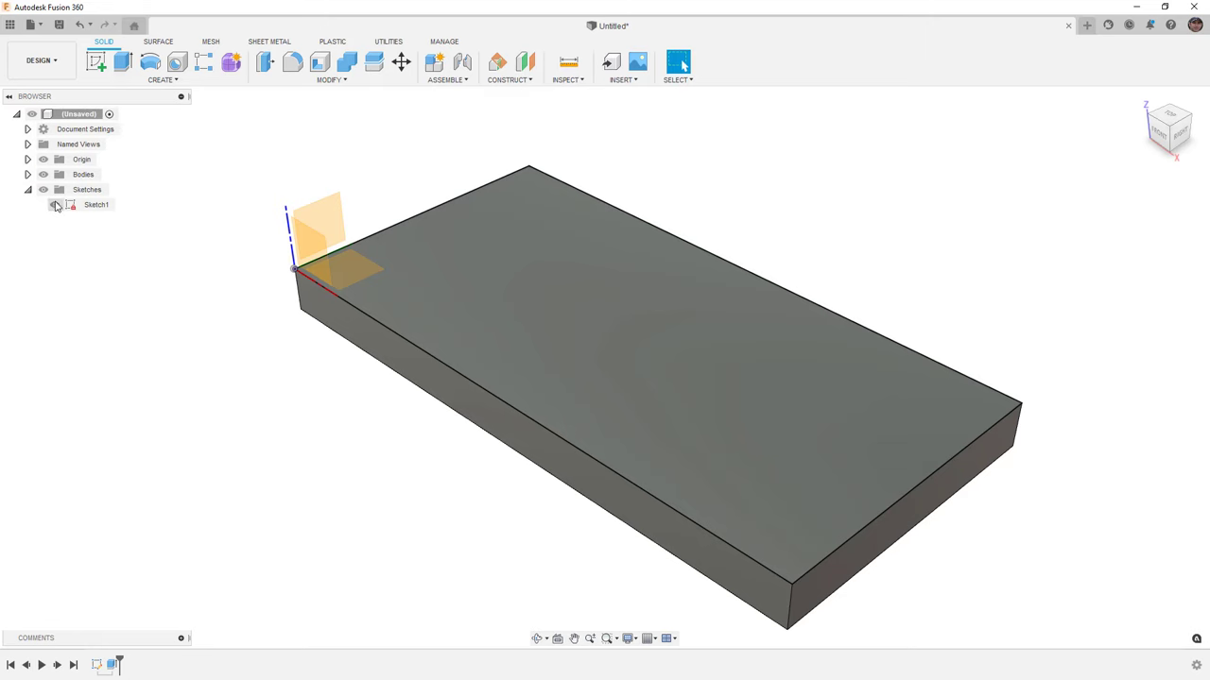
- Create Sketch2 on the box's top face and finish it
left_click(612, 331)
right_click(612, 331)
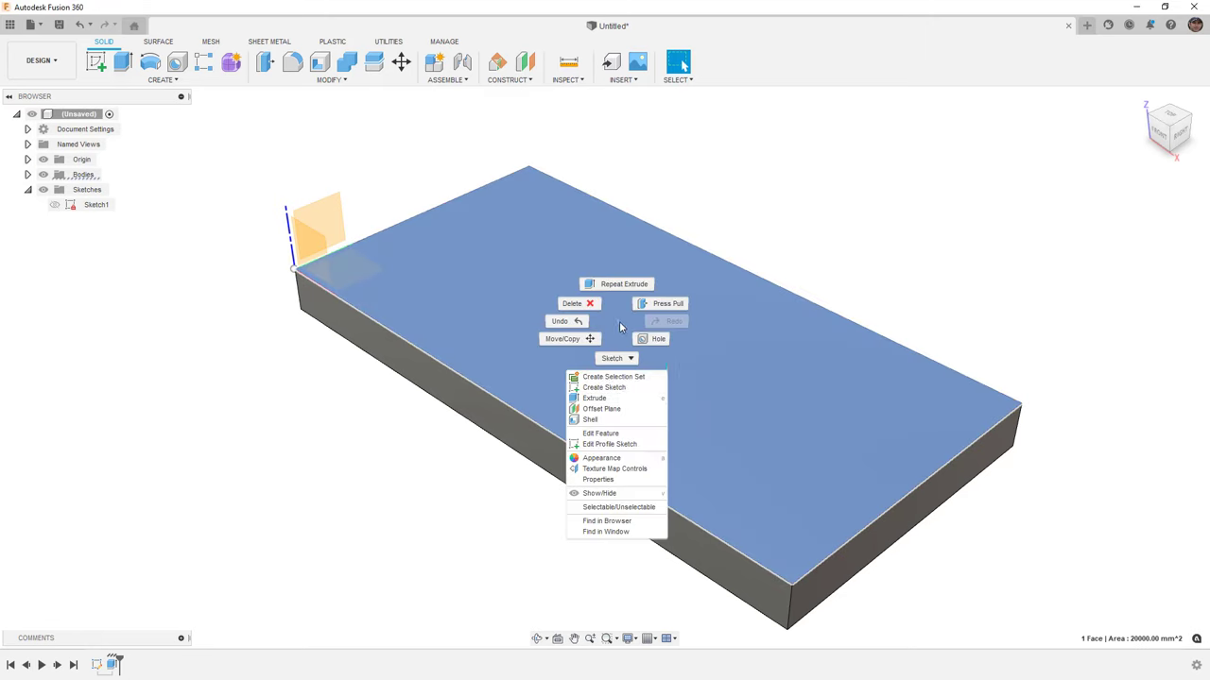
left_click(623, 388)
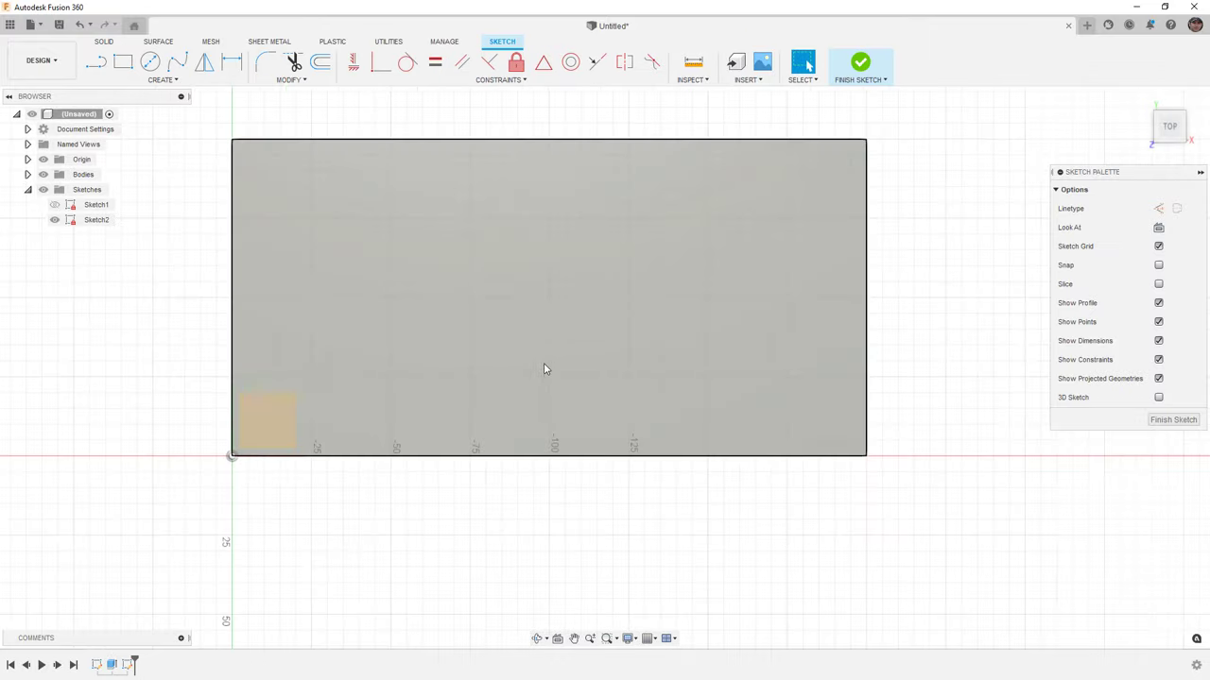
left_click(861, 63)
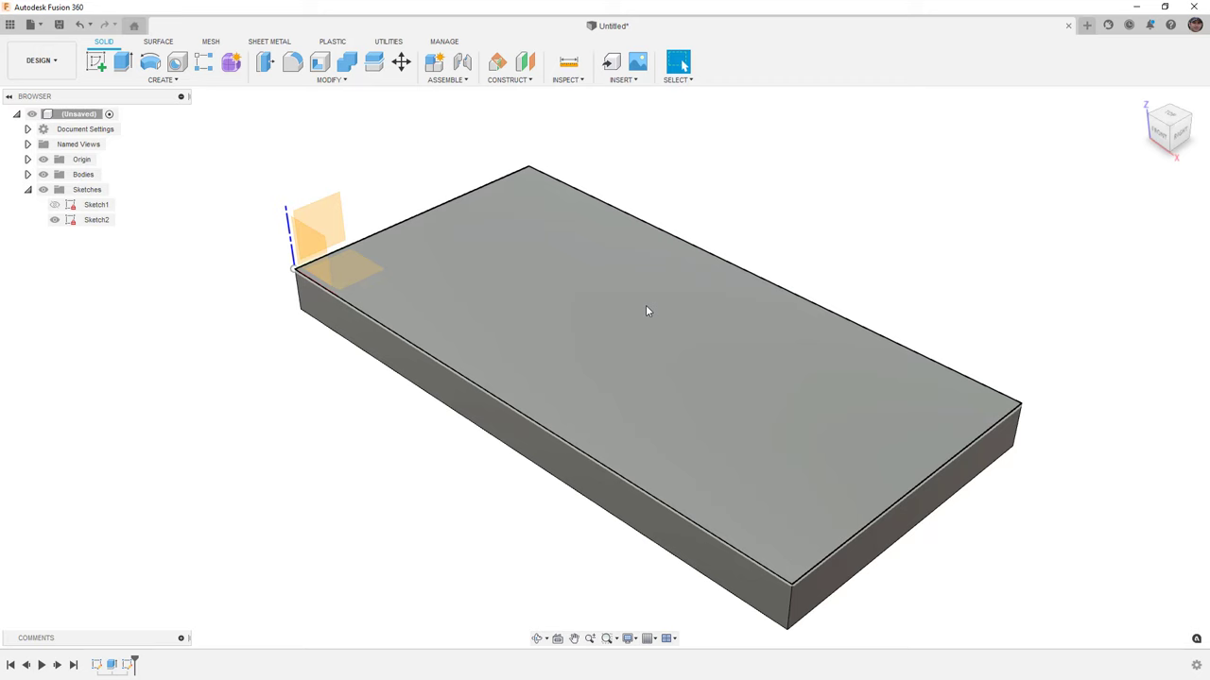
- Run Voronoi Sketch Generator on Sketch2's top-face profile with Use Profile Size, then open the editor
left_click(215, 81)
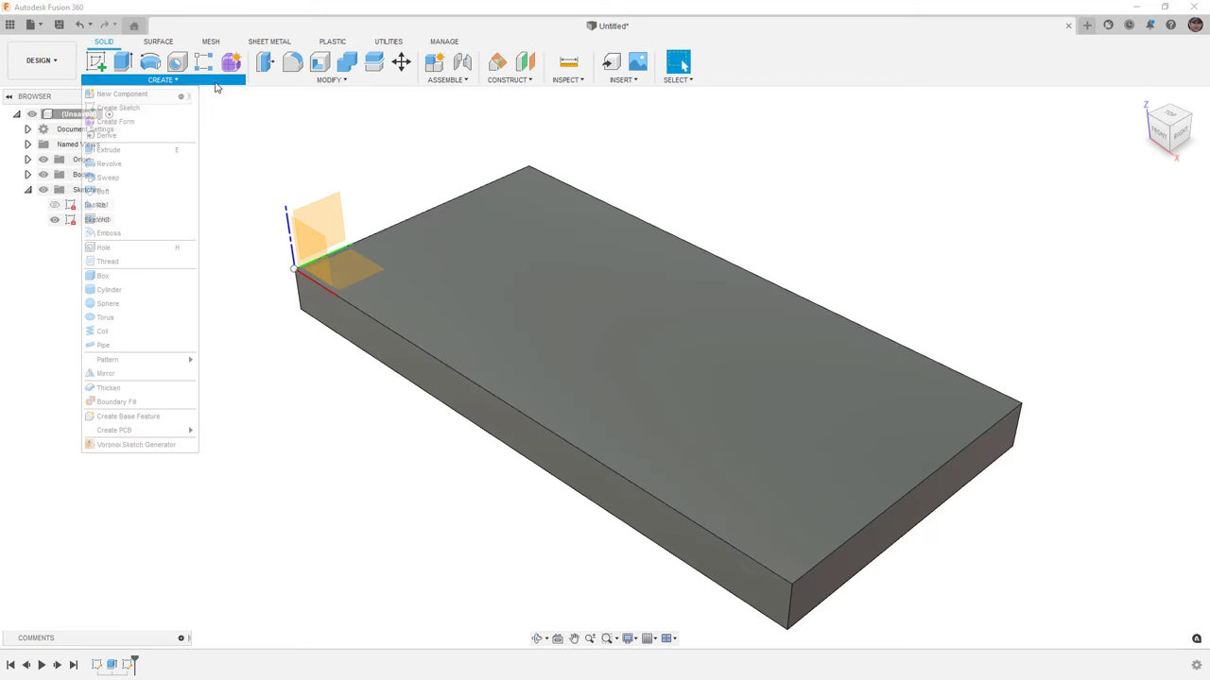
left_click(178, 447)
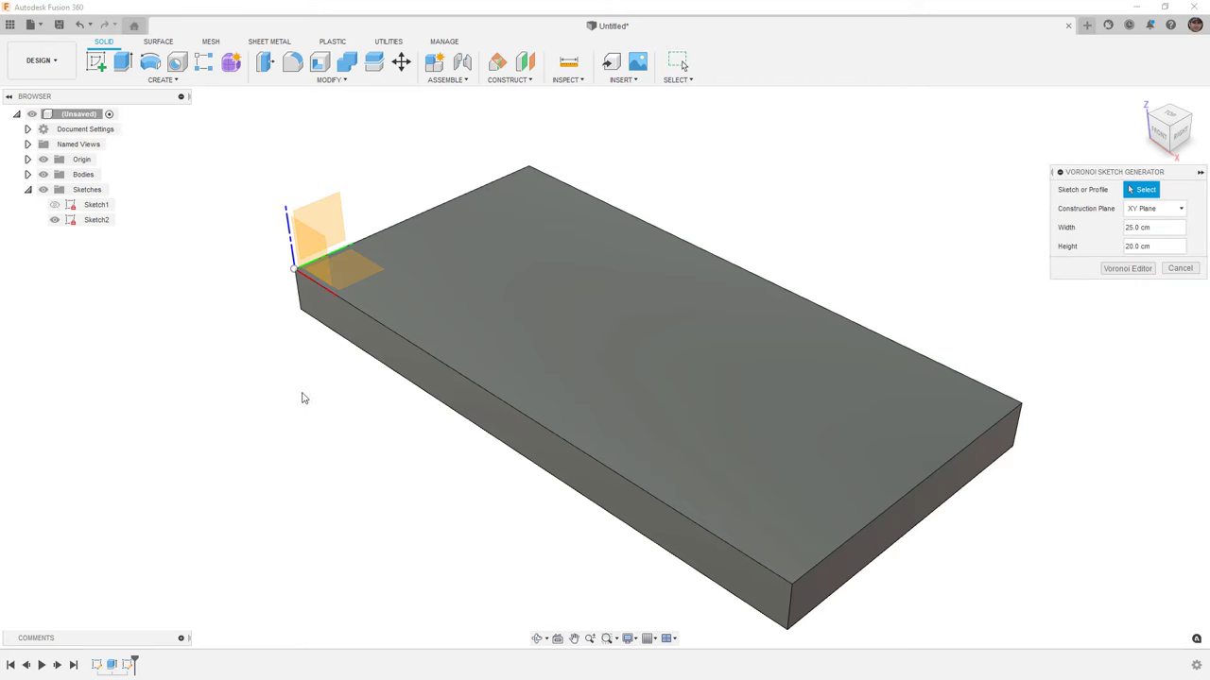
left_click(451, 301)
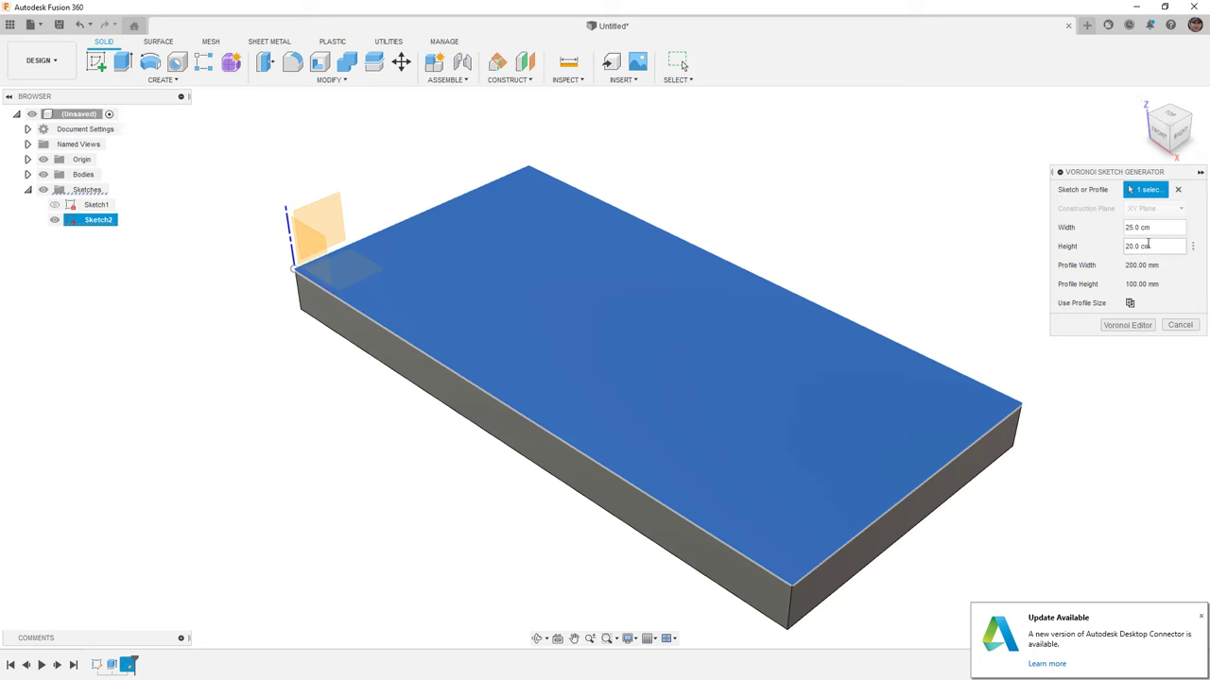
left_click(1129, 303)
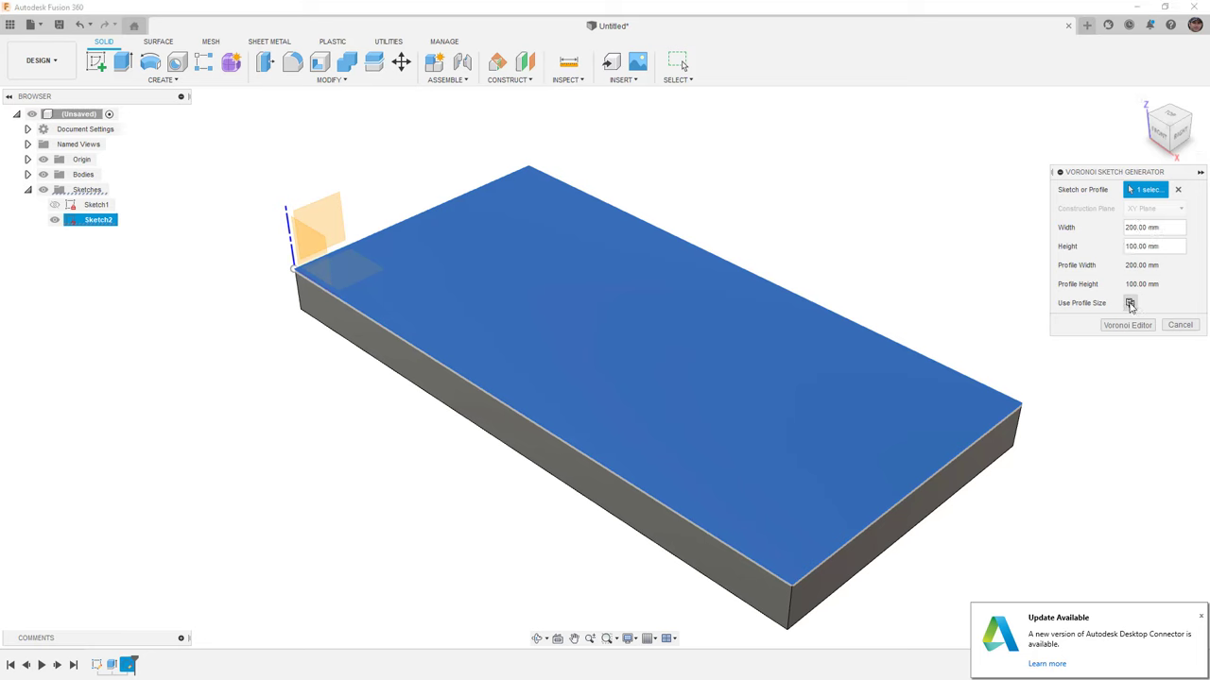
left_click(1199, 614)
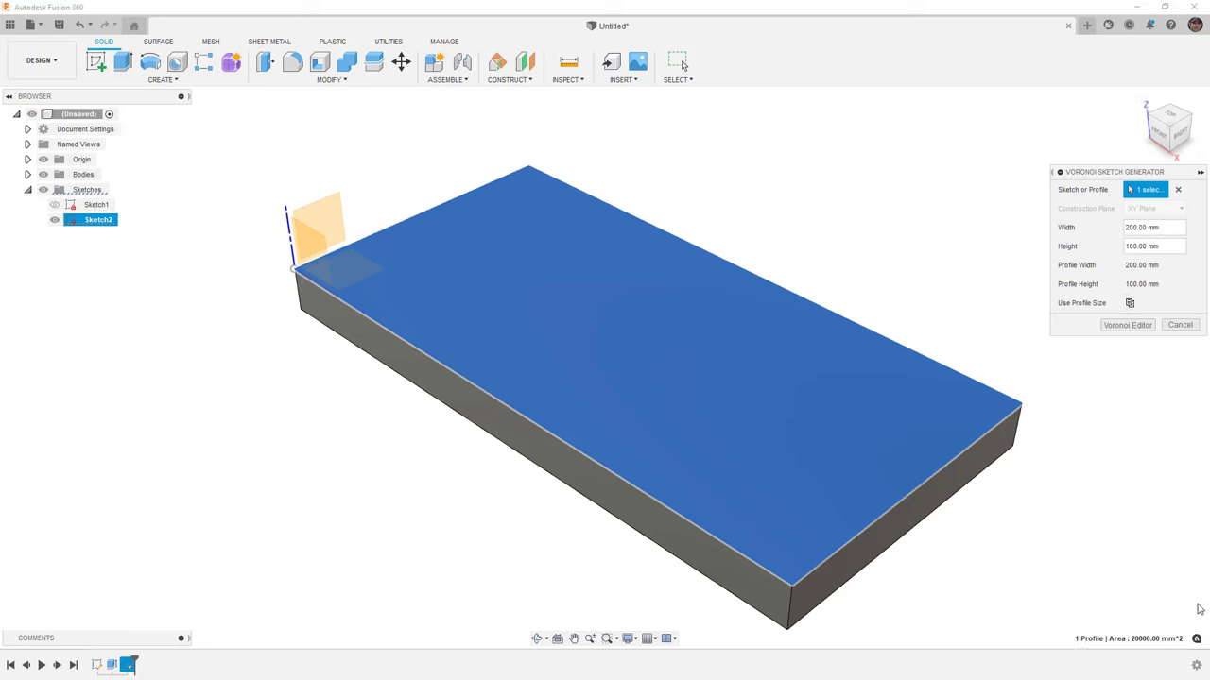
left_click(1136, 327)
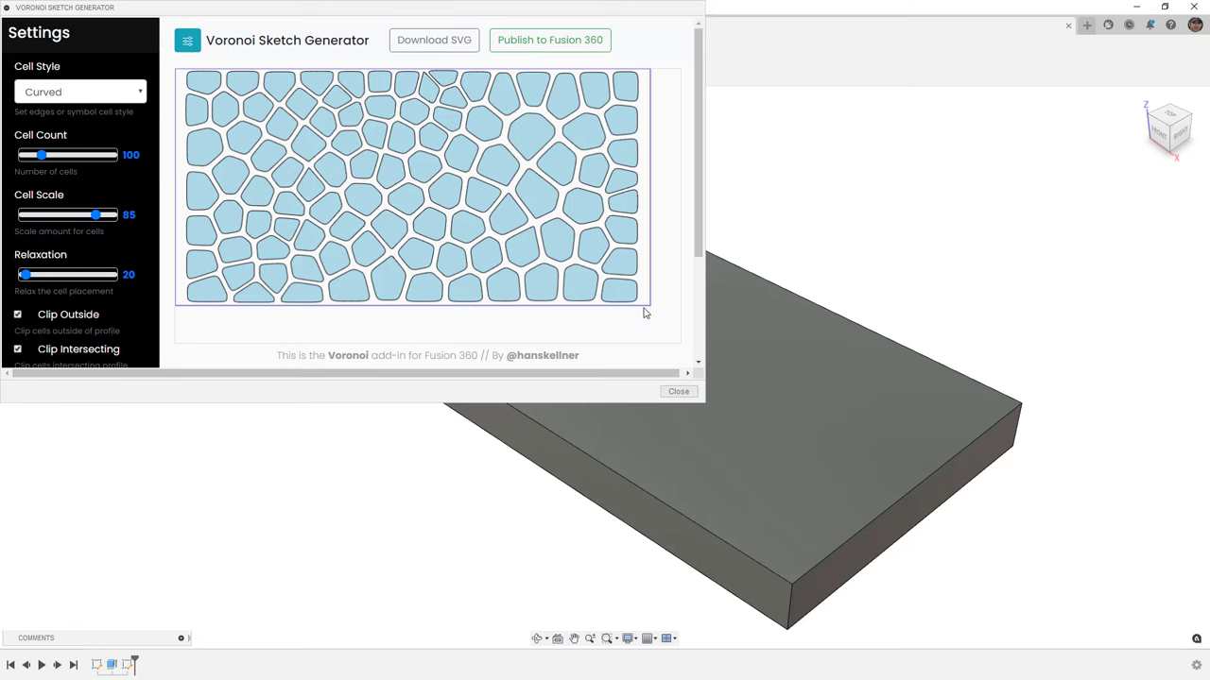
left_click(108, 93)
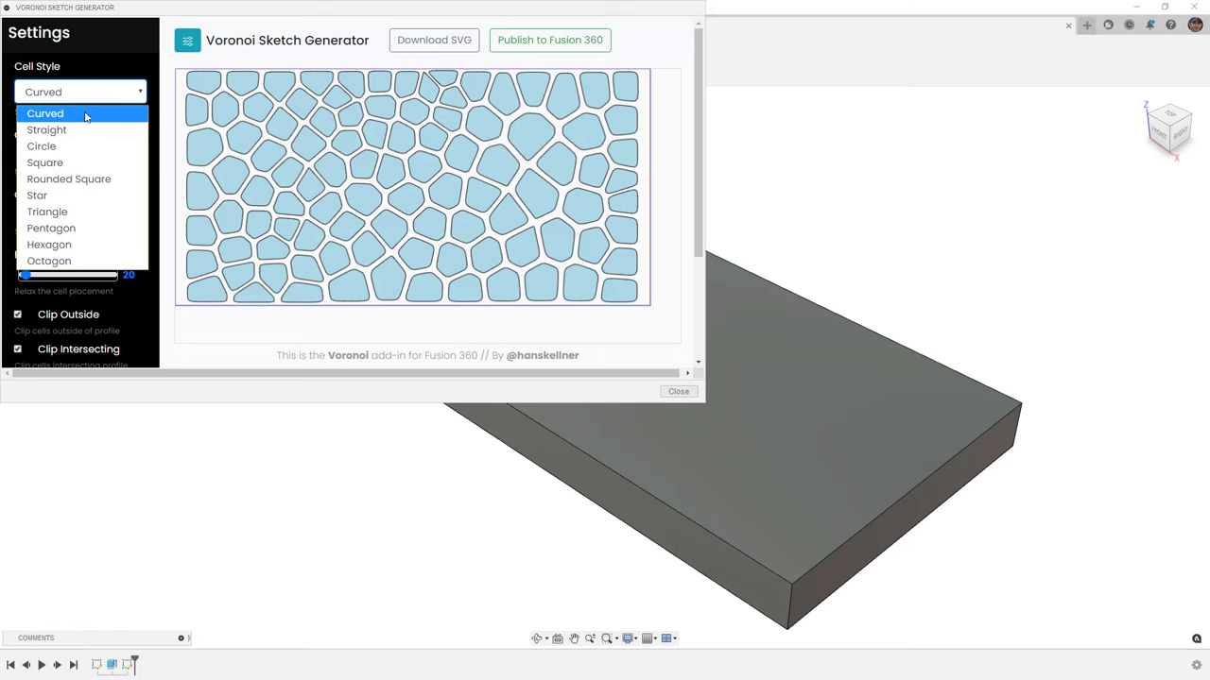
left_click(82, 129)
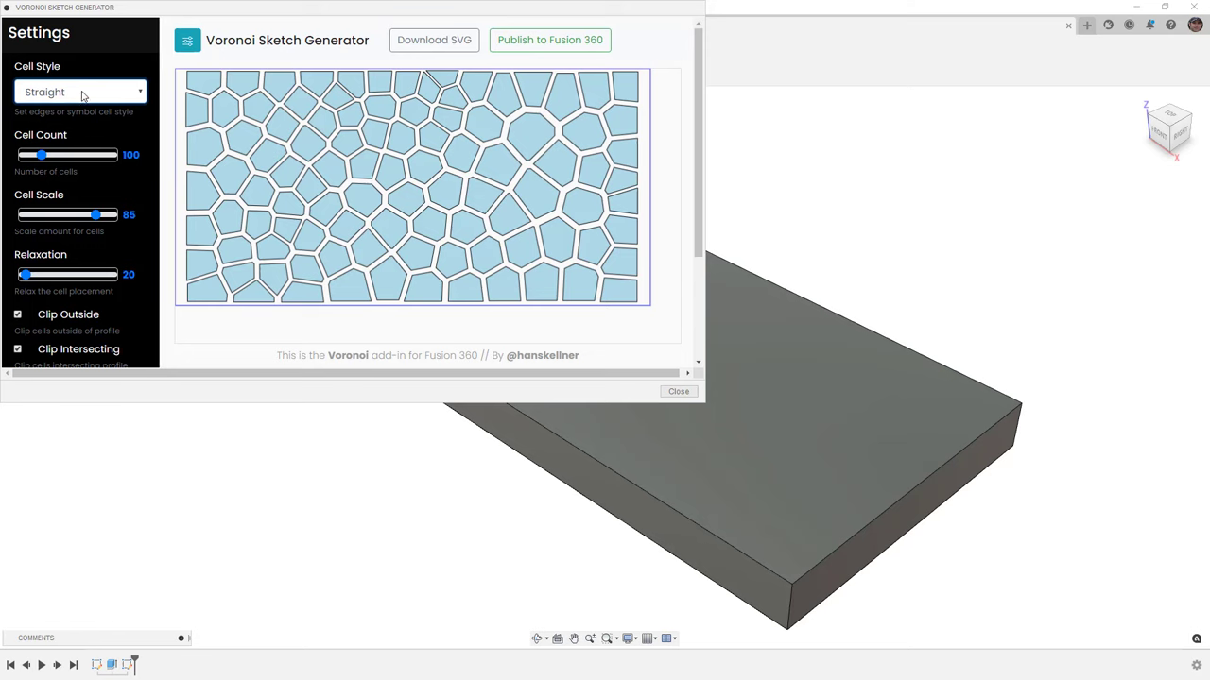
left_click(82, 94)
left_click(71, 114)
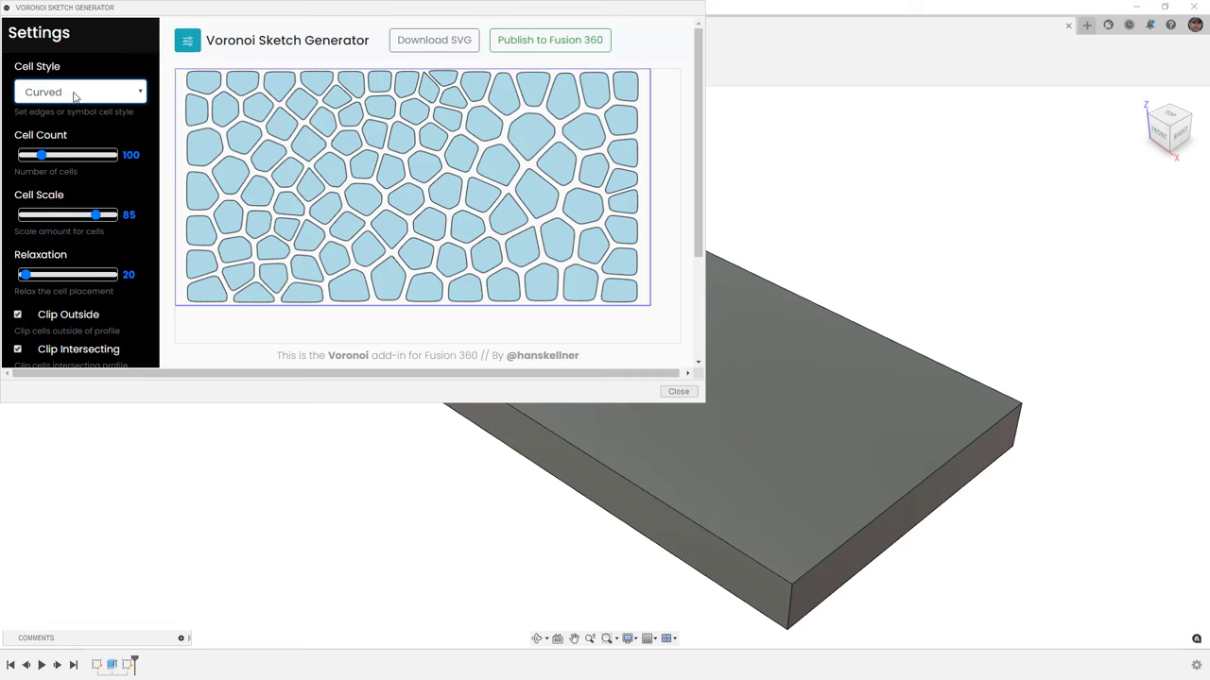
left_click(75, 95)
left_click(62, 129)
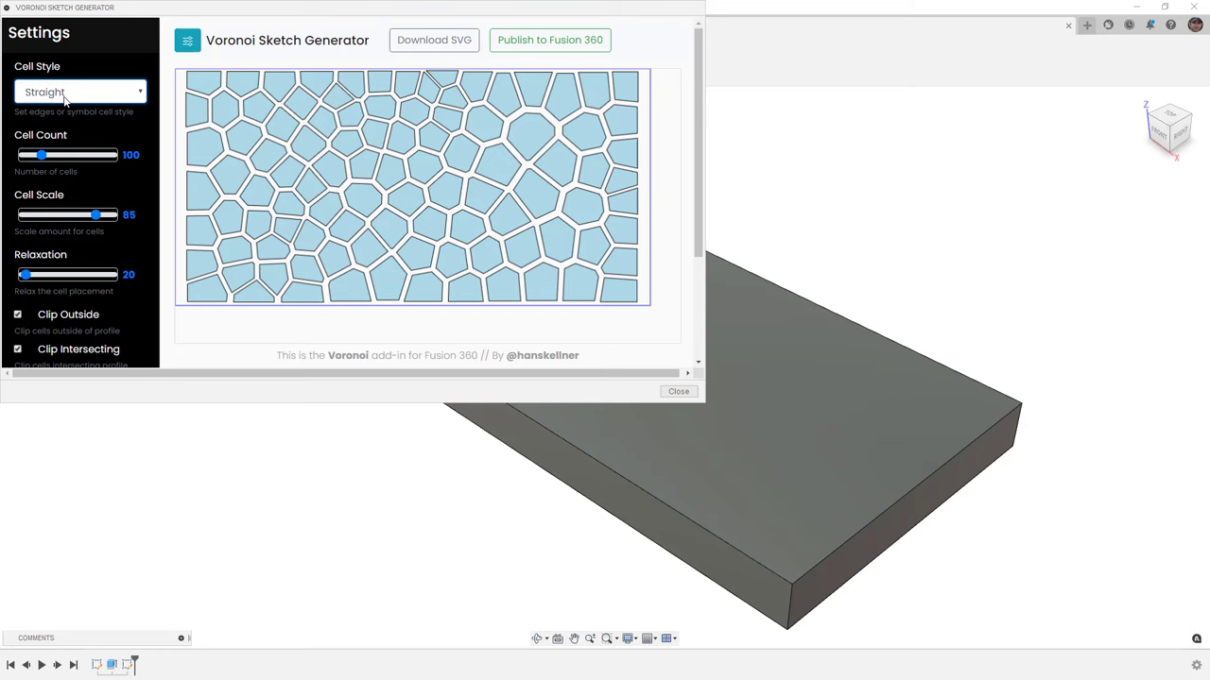
left_click(64, 95)
left_click(64, 112)
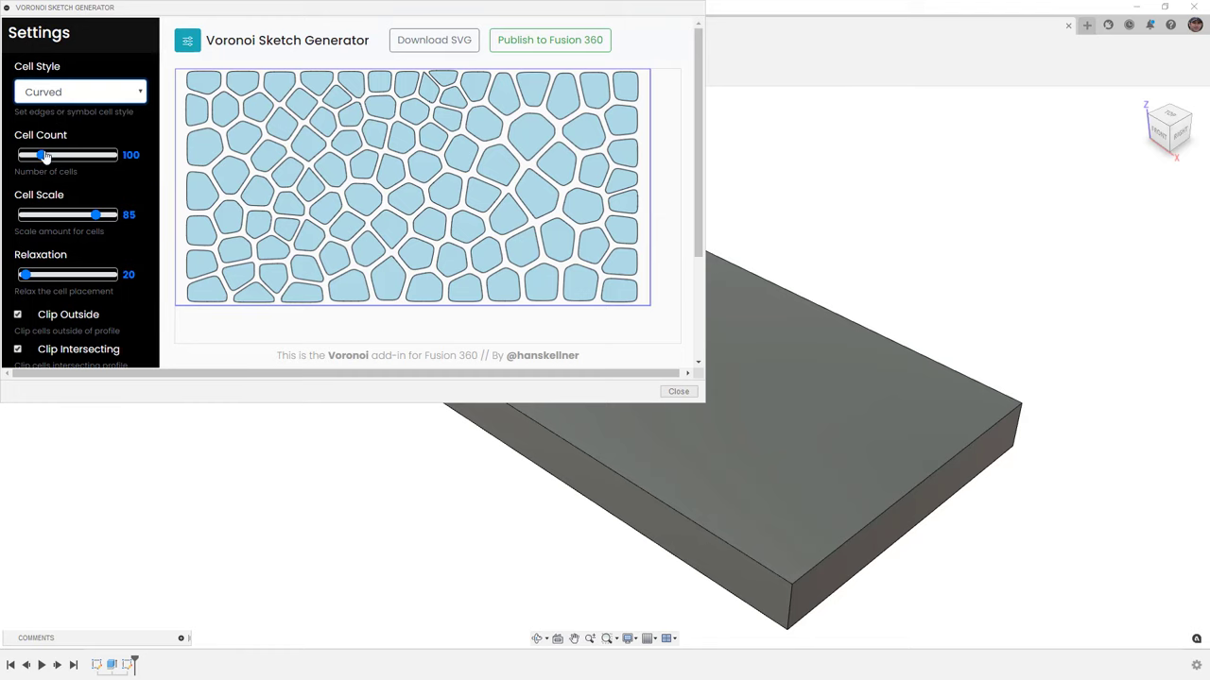
- Drag the sliders to Cell Count 55, Cell Scale 78 and Relaxation 443
mouse_move(42, 157)
left_mouse_down()
mouse_move(54, 161)
mouse_move(33, 160)
left_mouse_up()
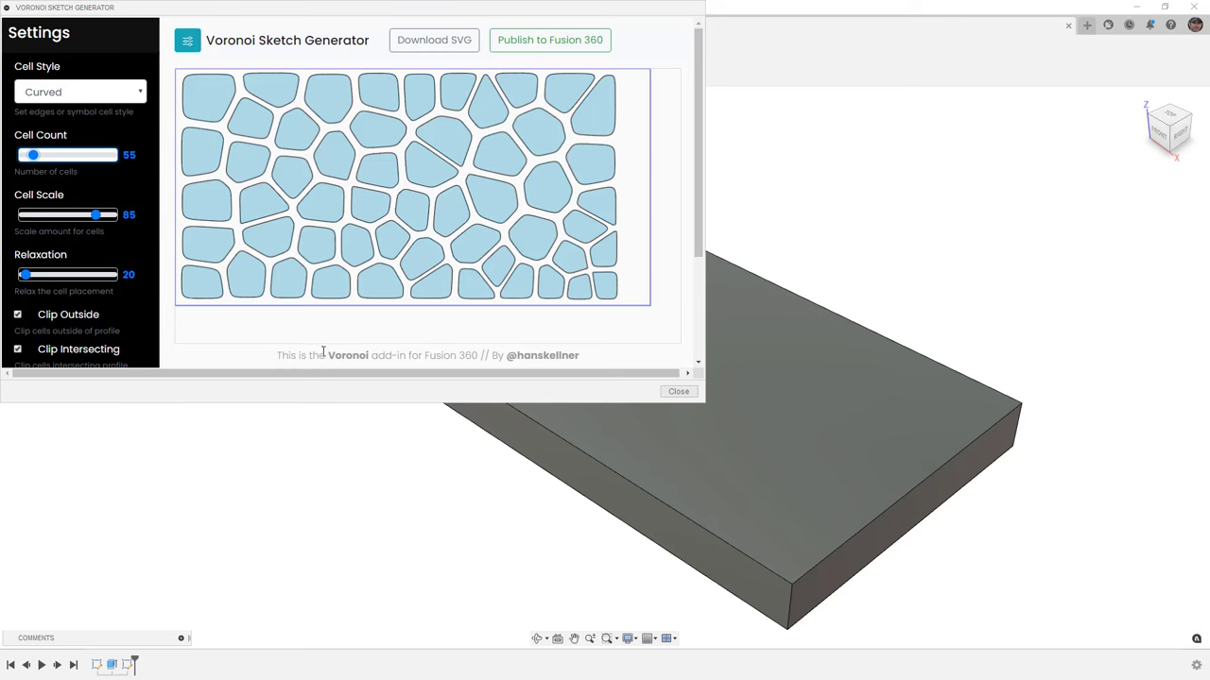
mouse_move(96, 215)
left_mouse_down()
mouse_move(62, 220)
mouse_move(115, 225)
left_mouse_up()
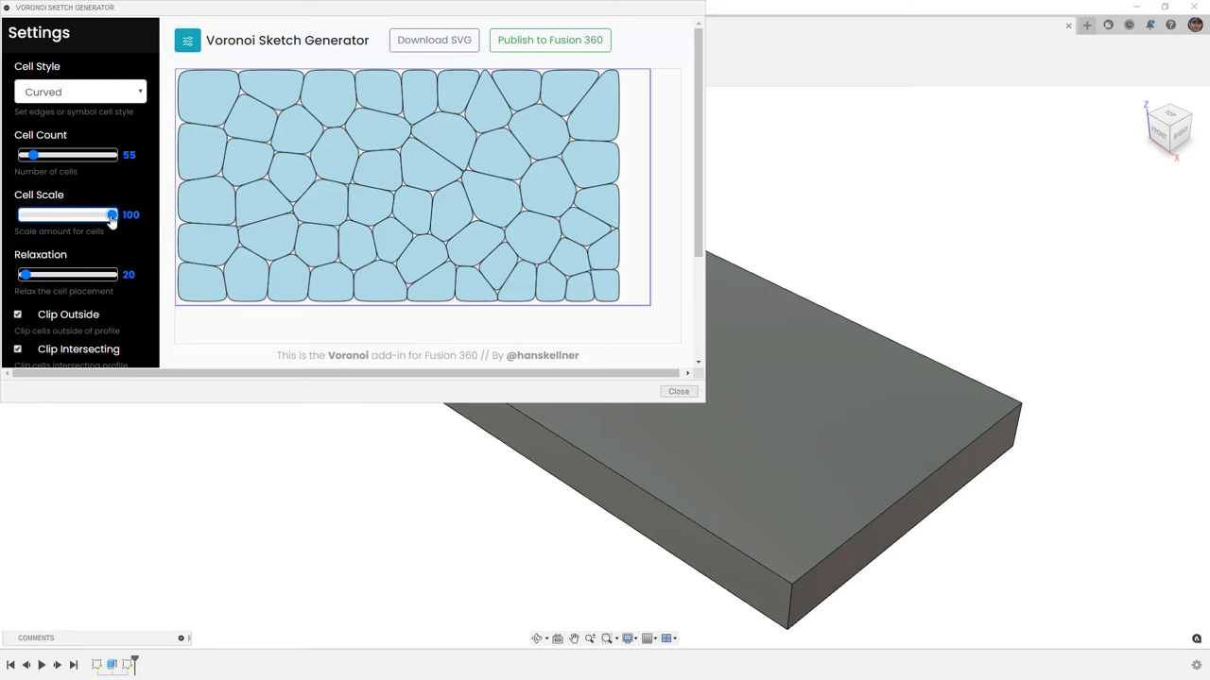
left_click_drag(111, 217, 89, 221)
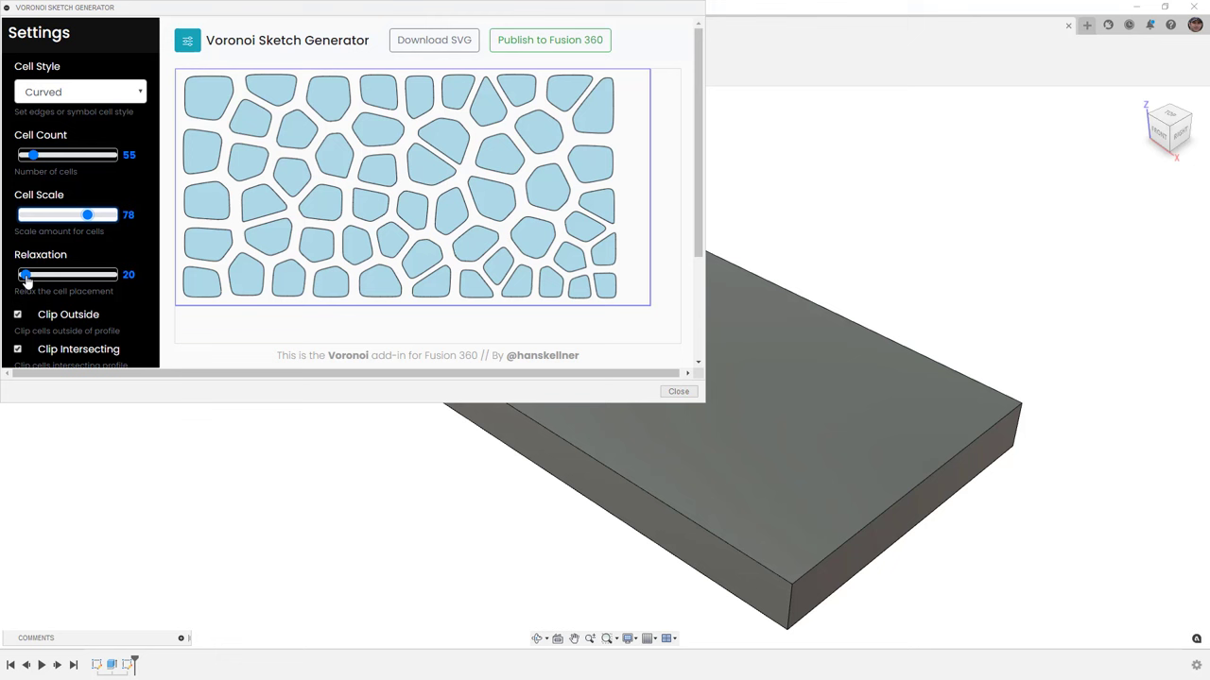
left_click(25, 277)
left_click_drag(26, 279, 70, 285)
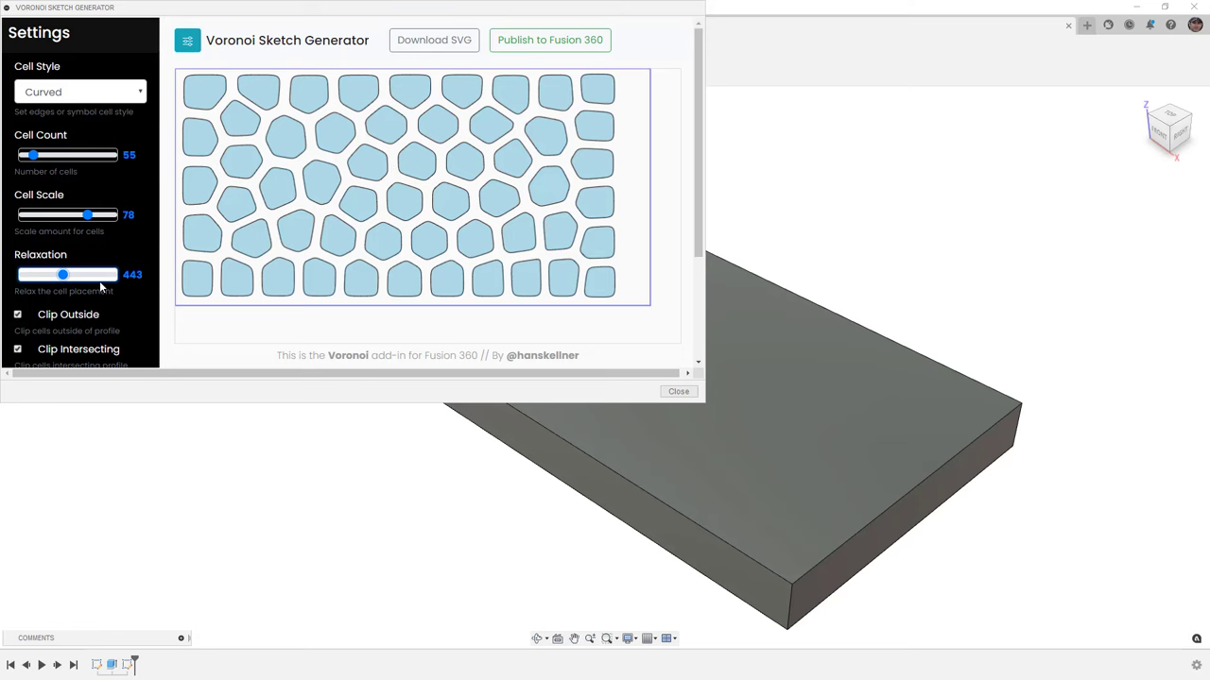
- Raise the Voronoi pattern padding to 0.2 inches
scroll(124, 300, "down", 1)
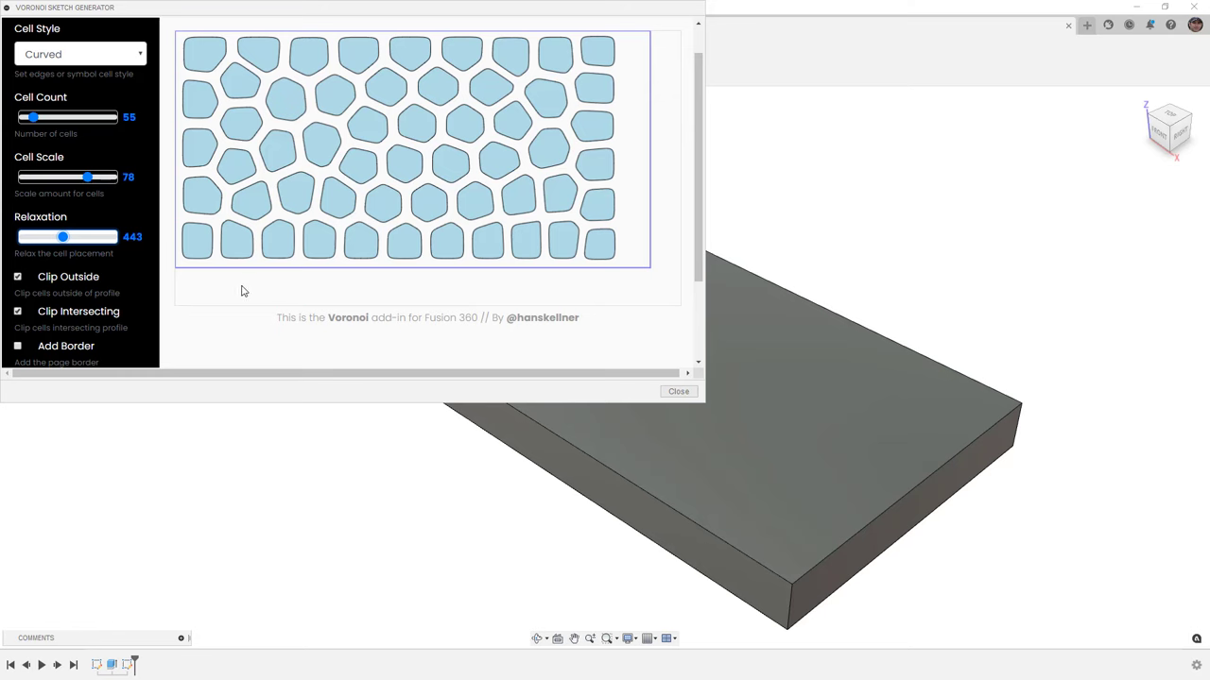
scroll(132, 328, "down", 1)
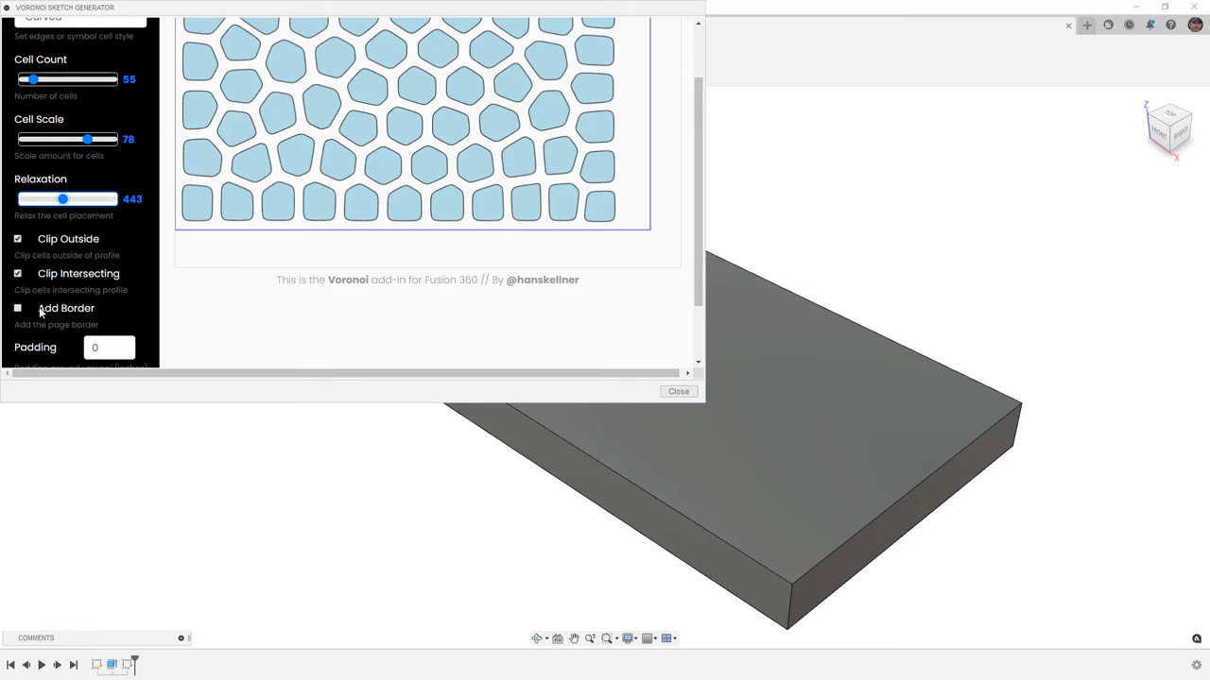
scroll(42, 314, "up", 2)
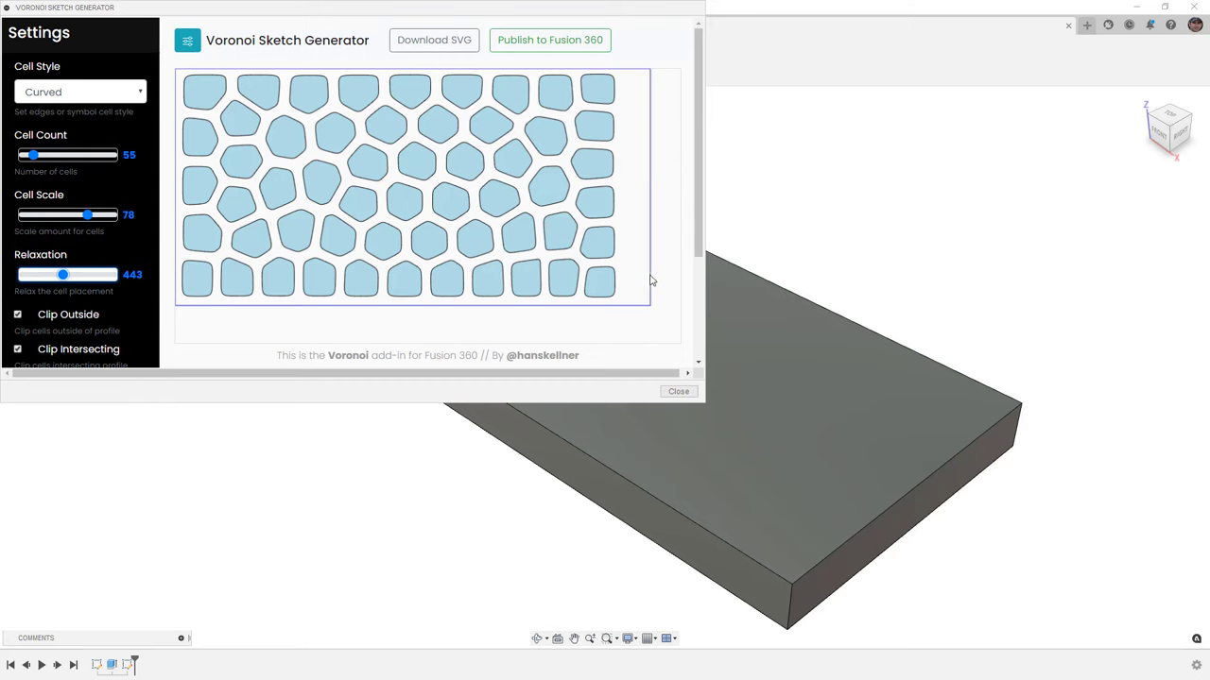
scroll(79, 329, "down", 2)
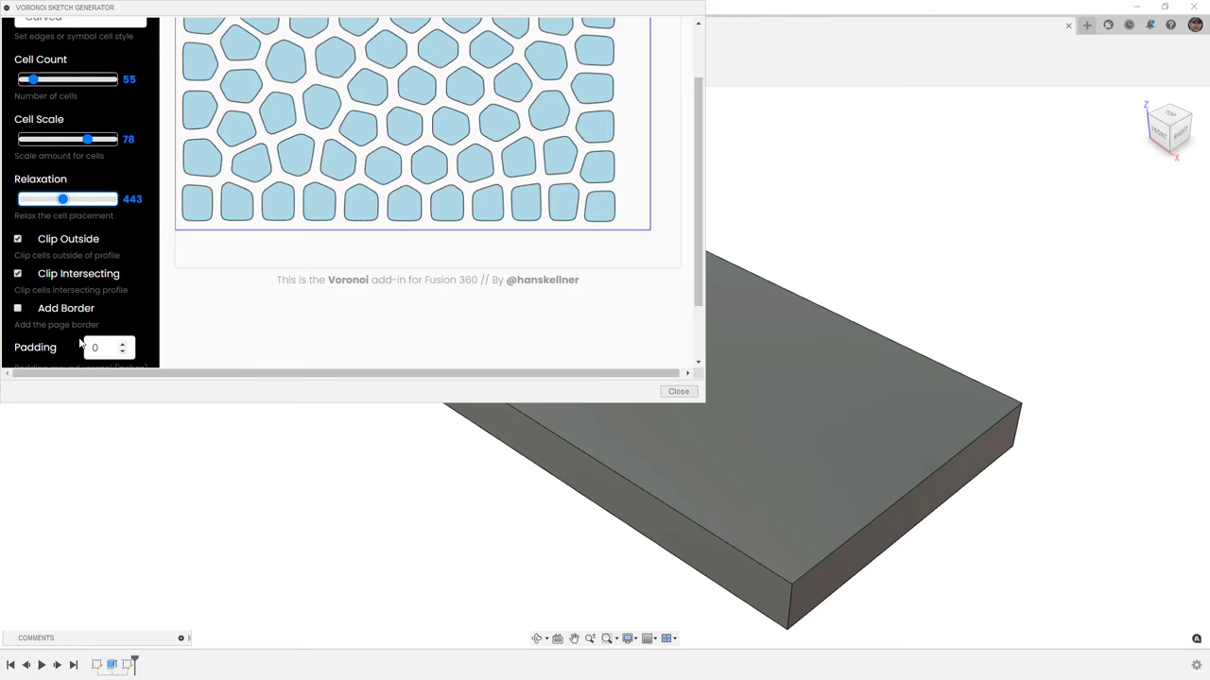
scroll(121, 346, "down", 1)
left_click(123, 307)
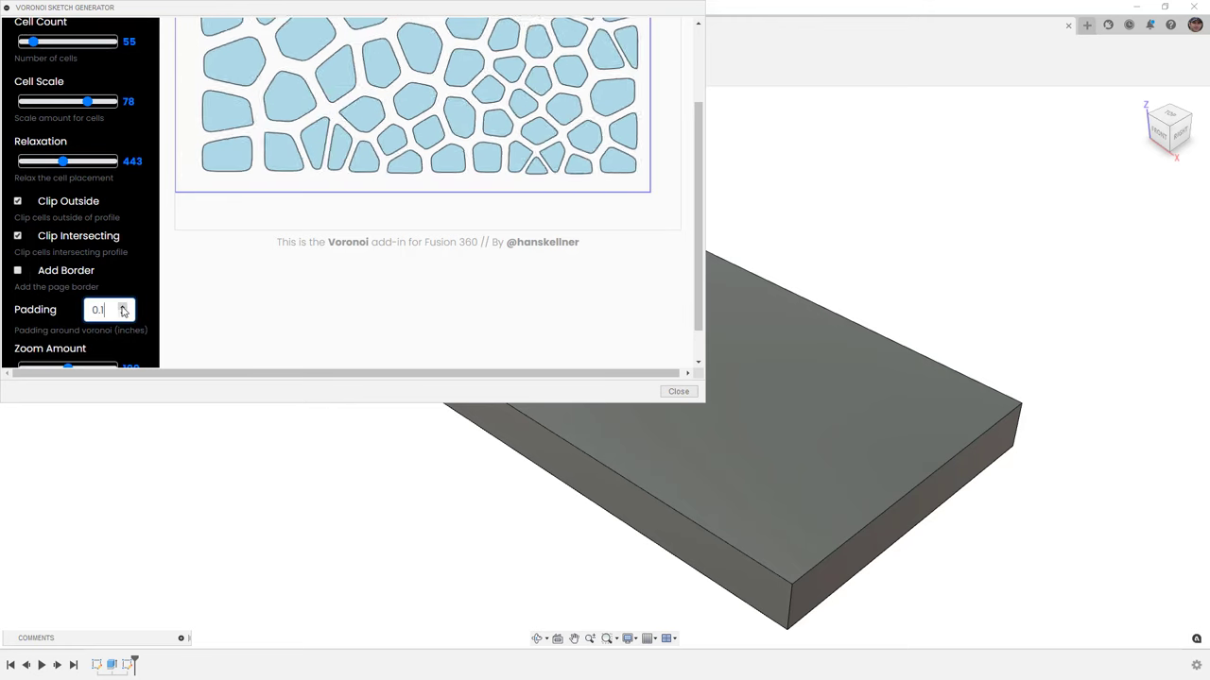
left_click(123, 307)
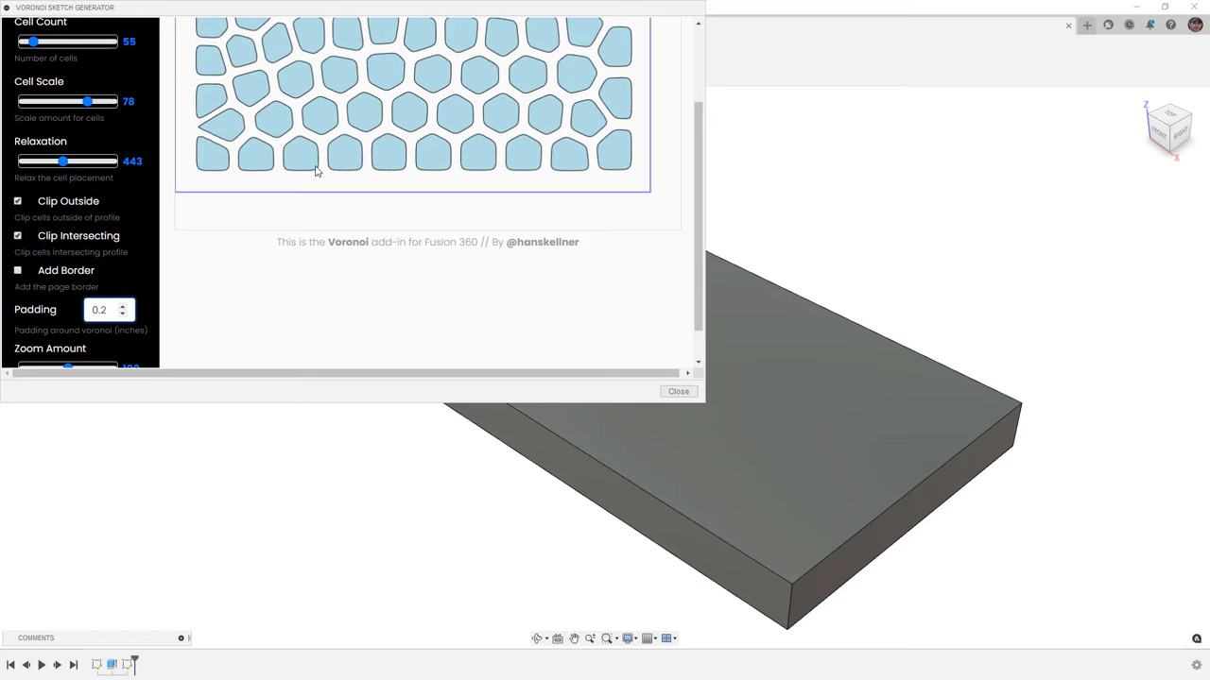
- Adjust the preview Zoom Amount and enlarge the Voronoi generator window
scroll(345, 193, "up", 1)
scroll(346, 193, "up", 1)
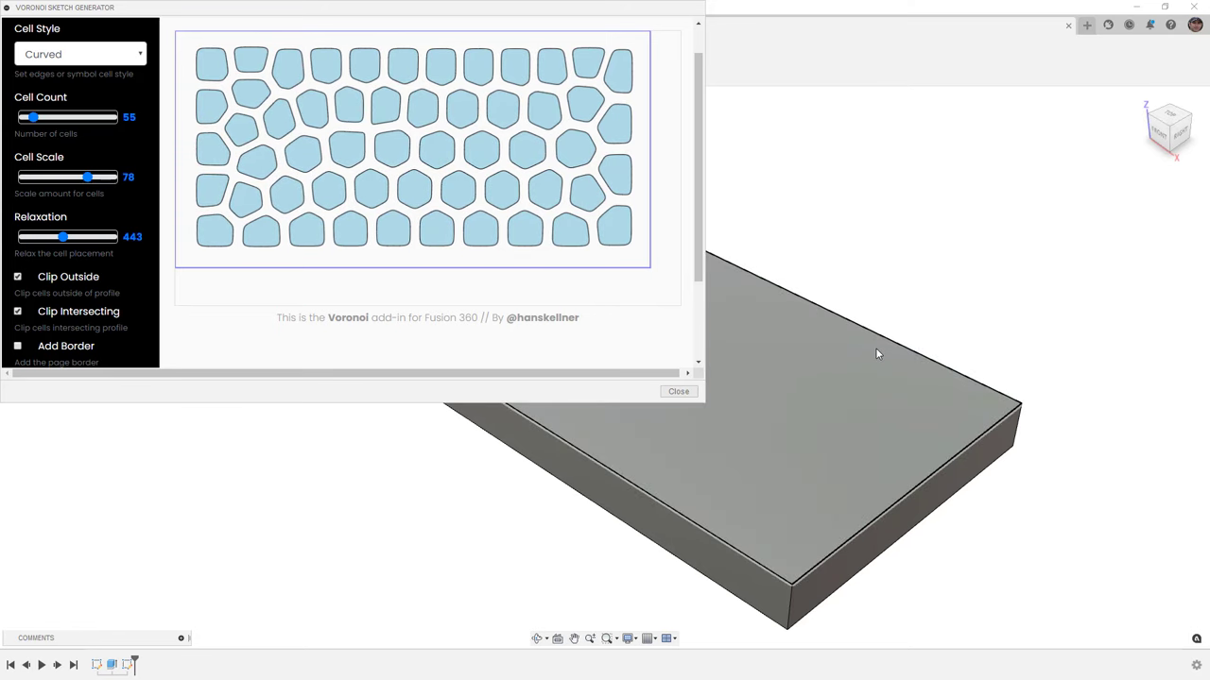
scroll(161, 331, "down", 2)
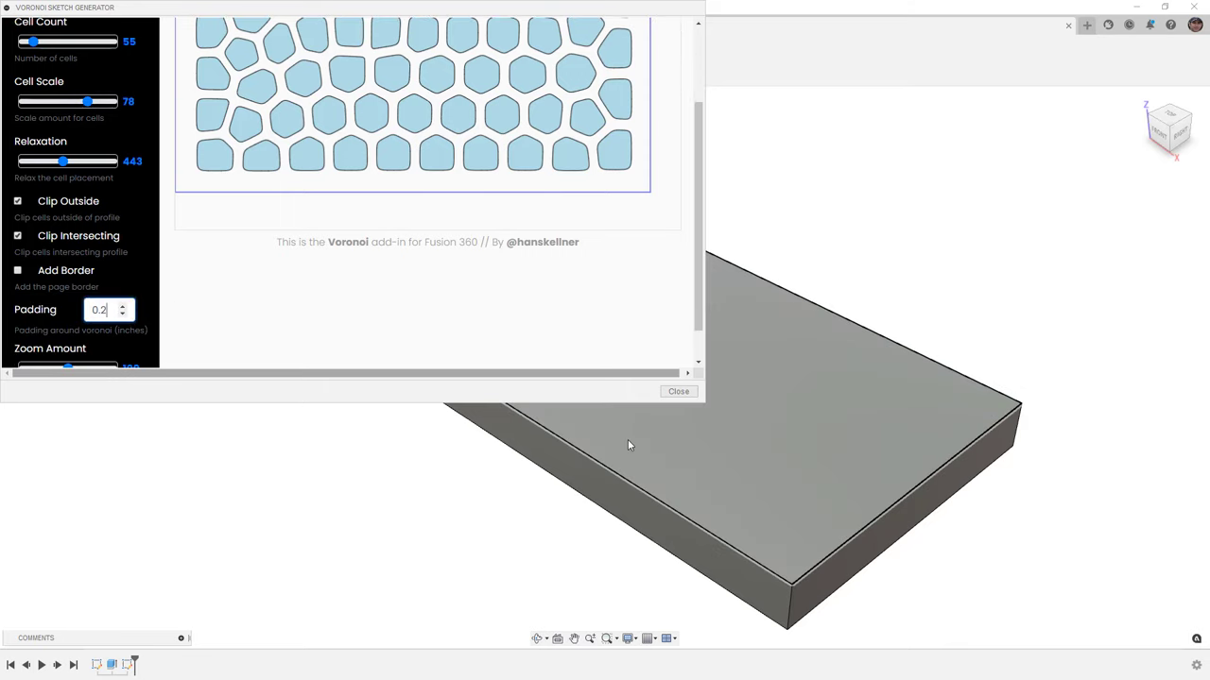
scroll(564, 292, "up", 2)
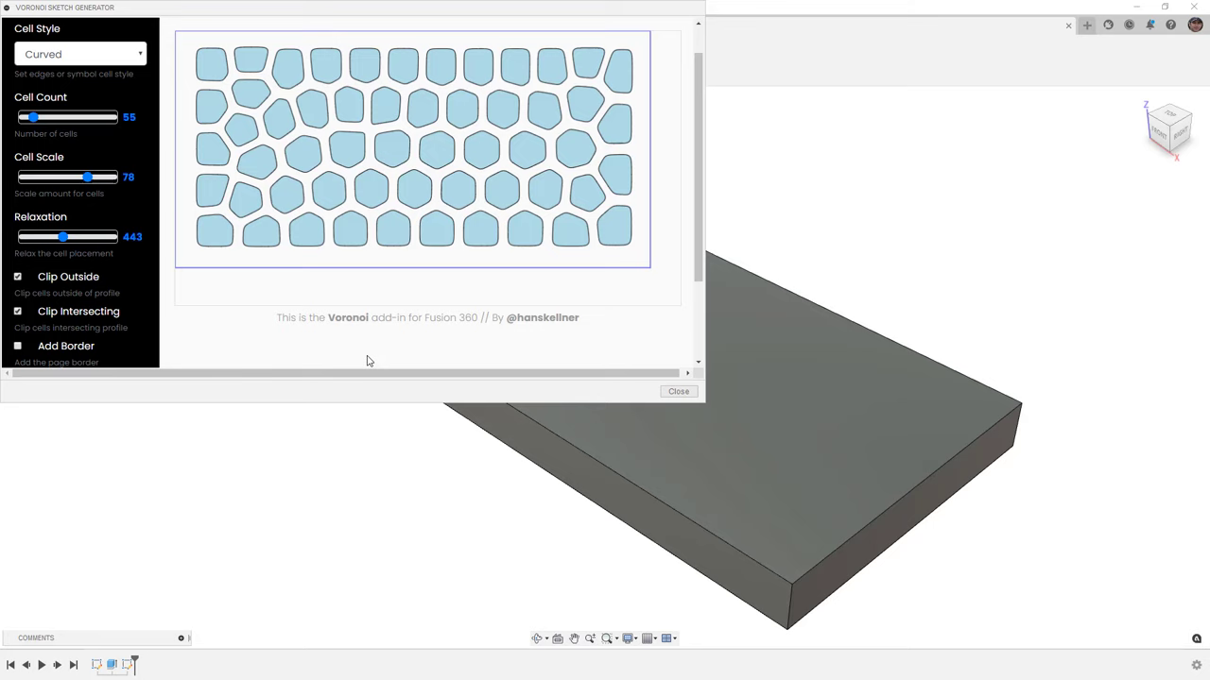
scroll(61, 324, "down", 3)
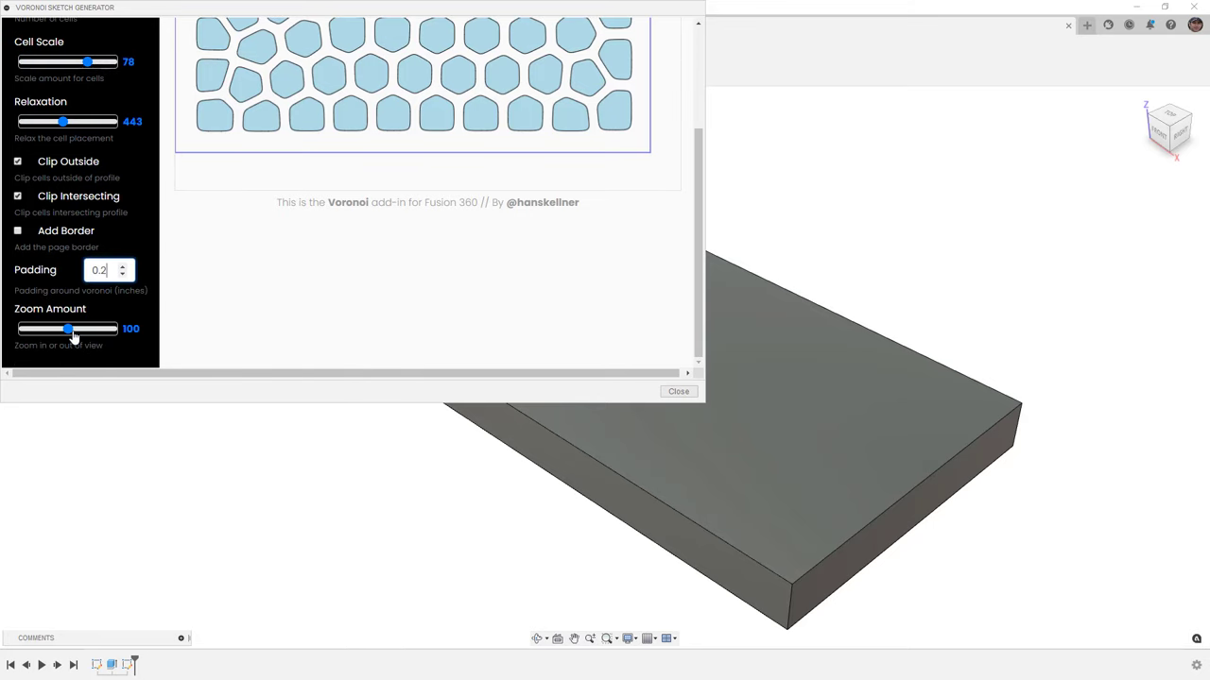
left_click_drag(70, 332, 74, 329)
scroll(338, 312, "up", 4)
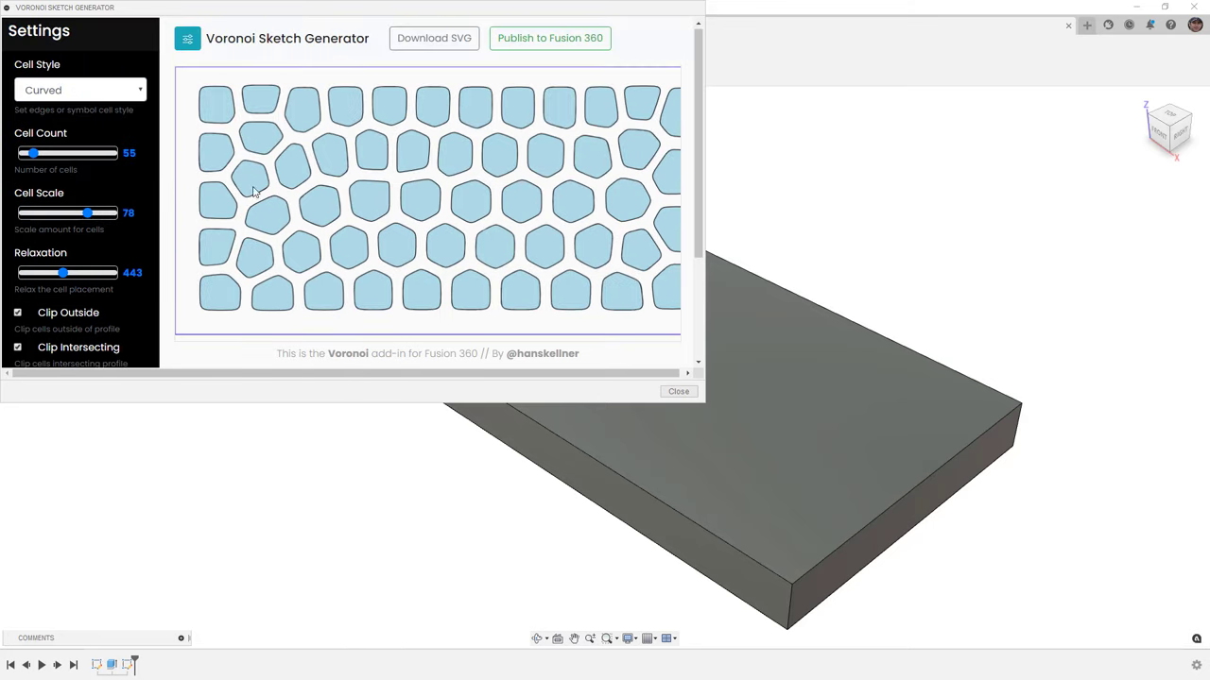
left_click_drag(704, 403, 778, 440)
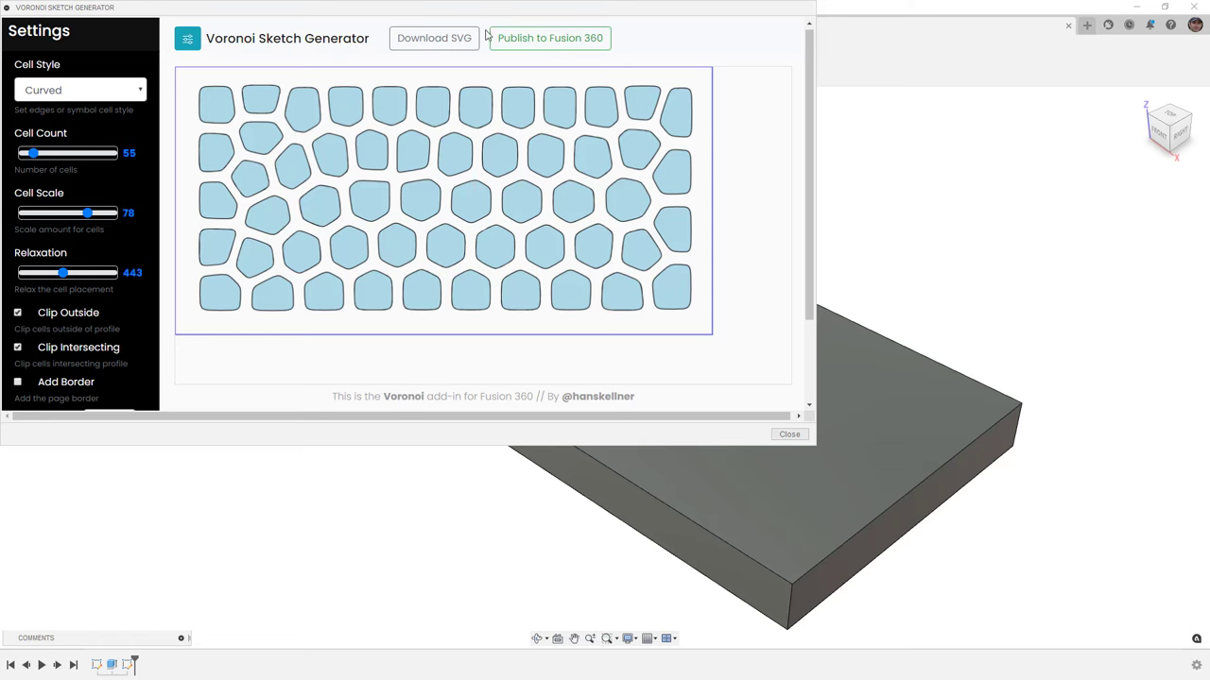
- Publish the pattern as Sketch2, view it from a 90°-rotated top view, and select Sketch2
left_click(531, 44)
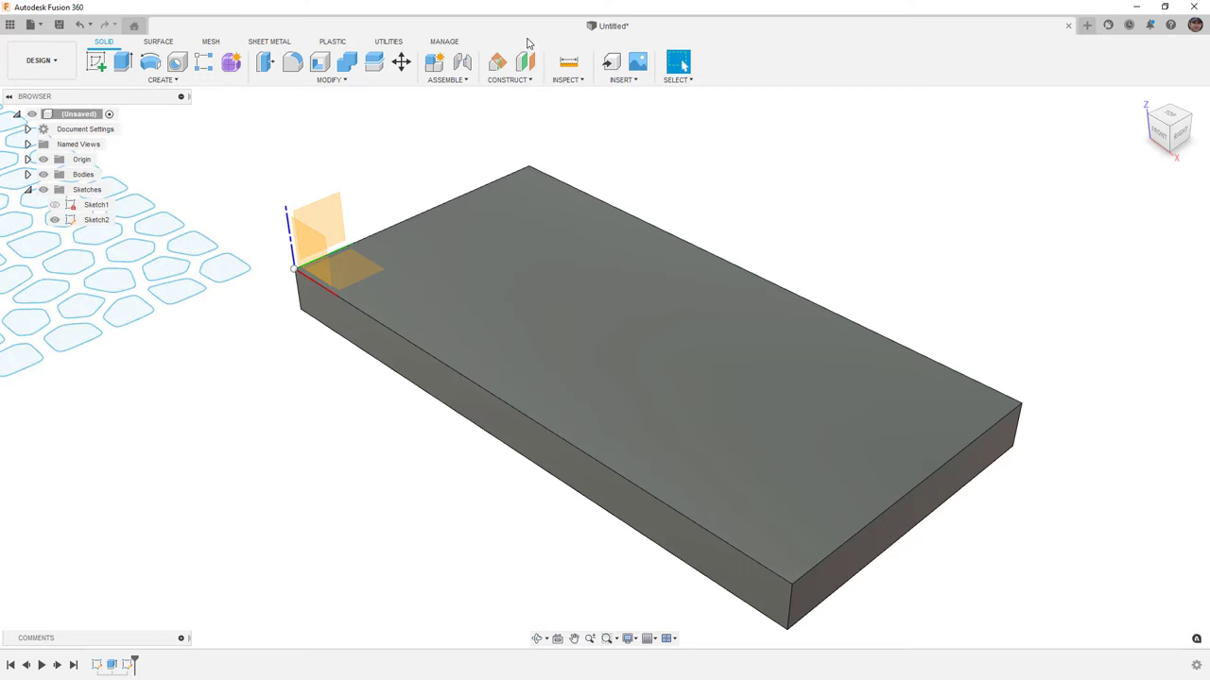
scroll(661, 205, "down", 3)
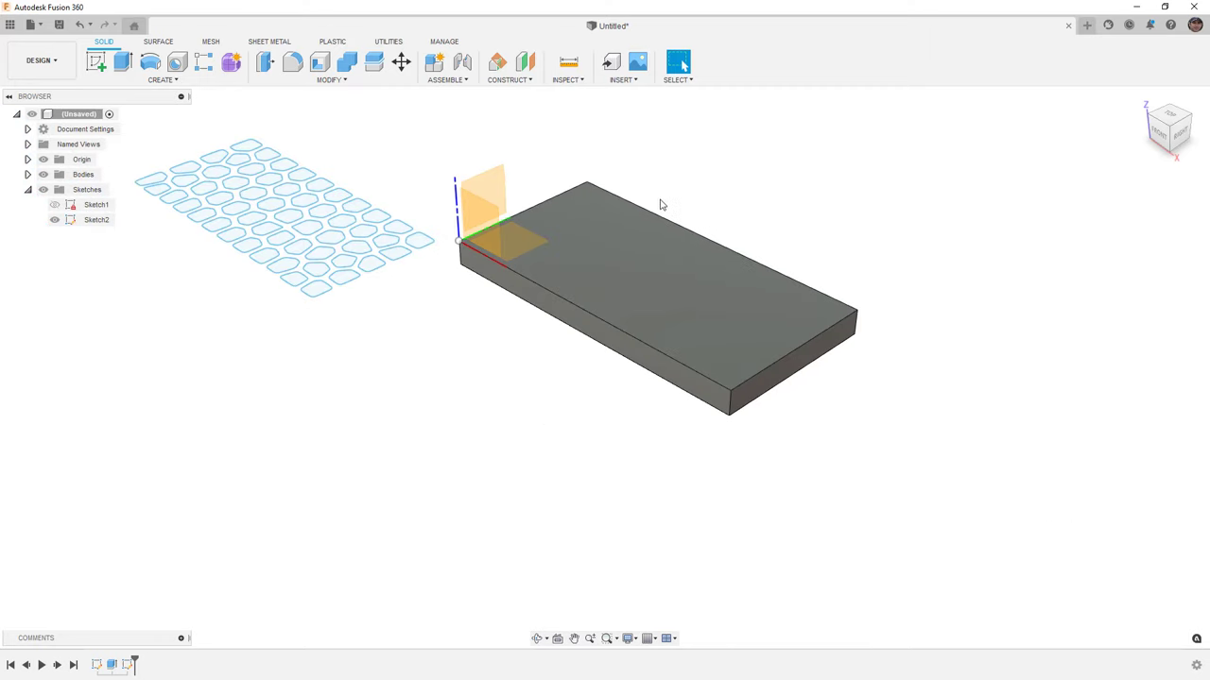
left_click(1170, 118)
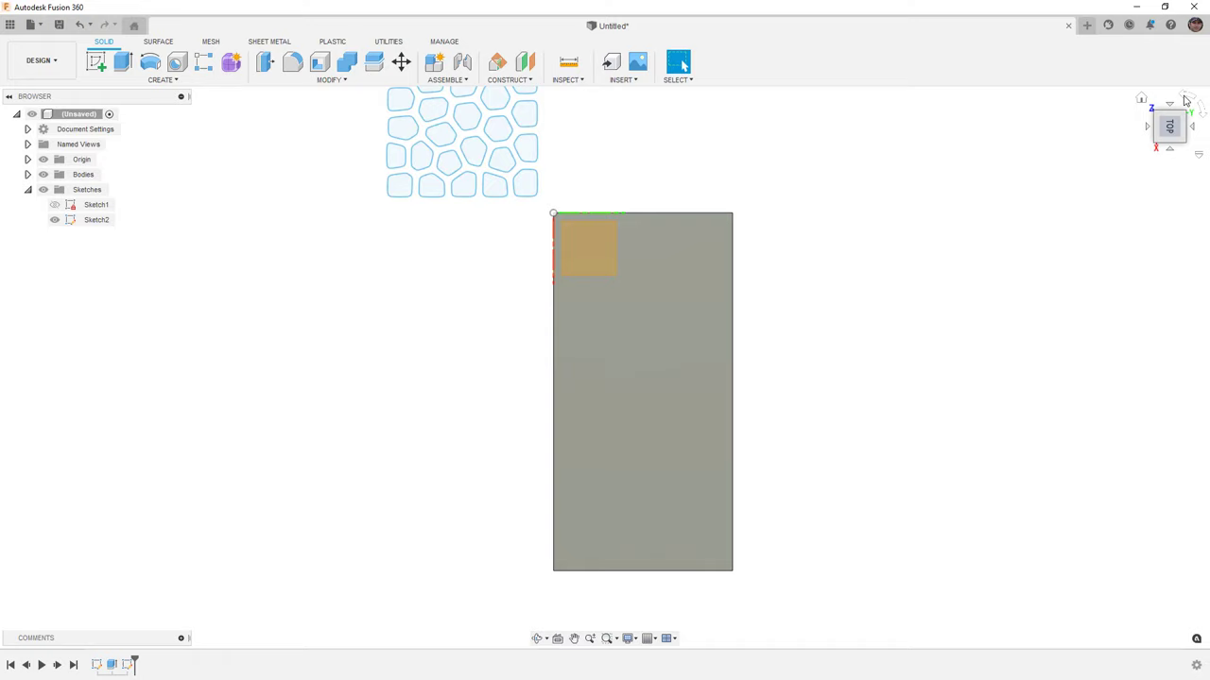
left_click(1185, 100)
scroll(542, 259, "down", 1)
middle_click_drag(542, 410, 557, 387)
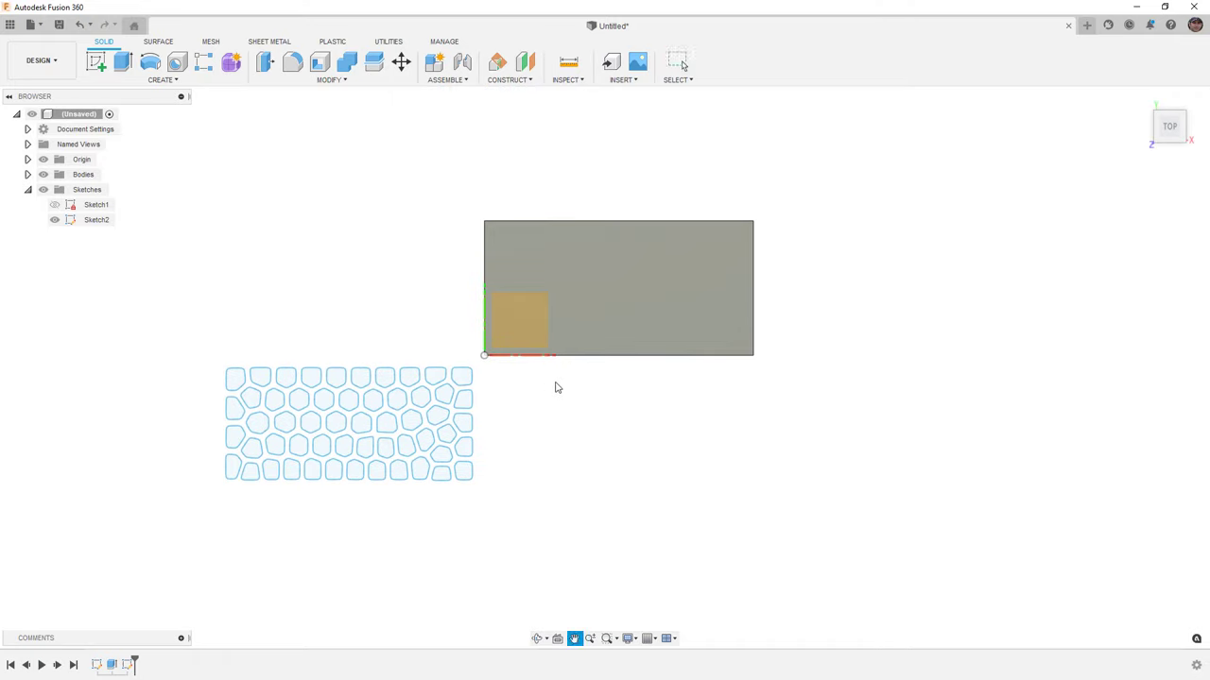
key("Escape")
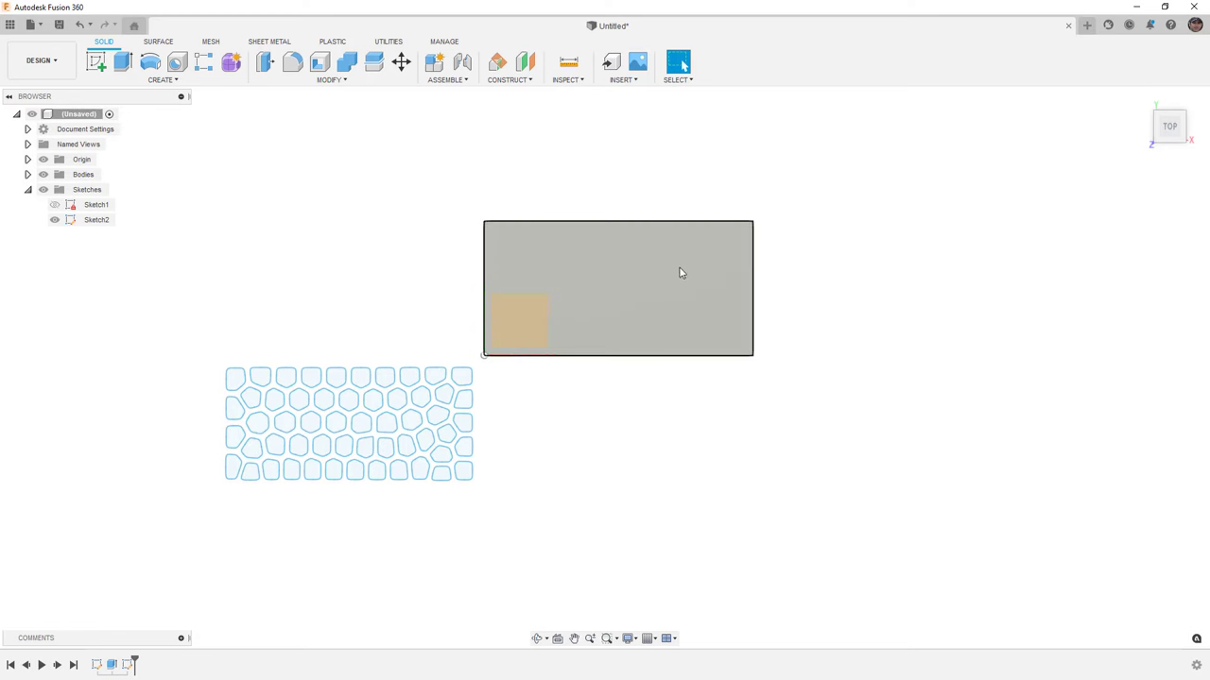
left_click(108, 223)
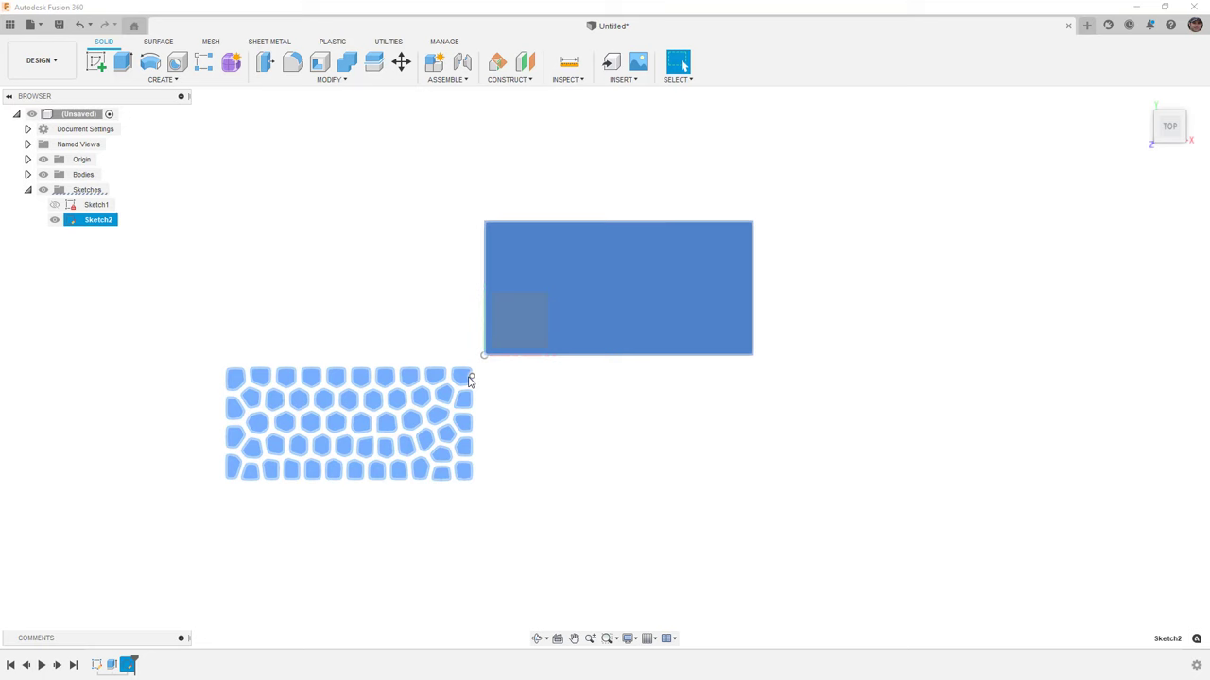
- Edit Sketch2 and window-select the entire Voronoi pattern
right_click(102, 226)
left_click(133, 262)
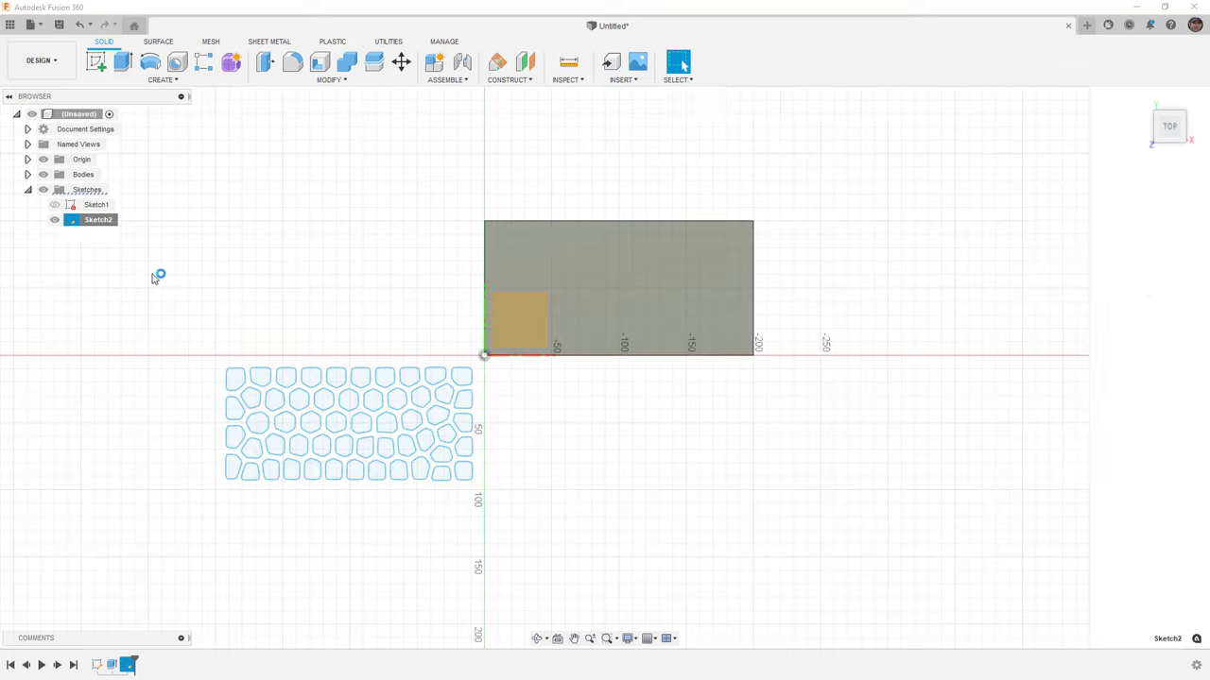
left_click_drag(489, 493, 214, 369)
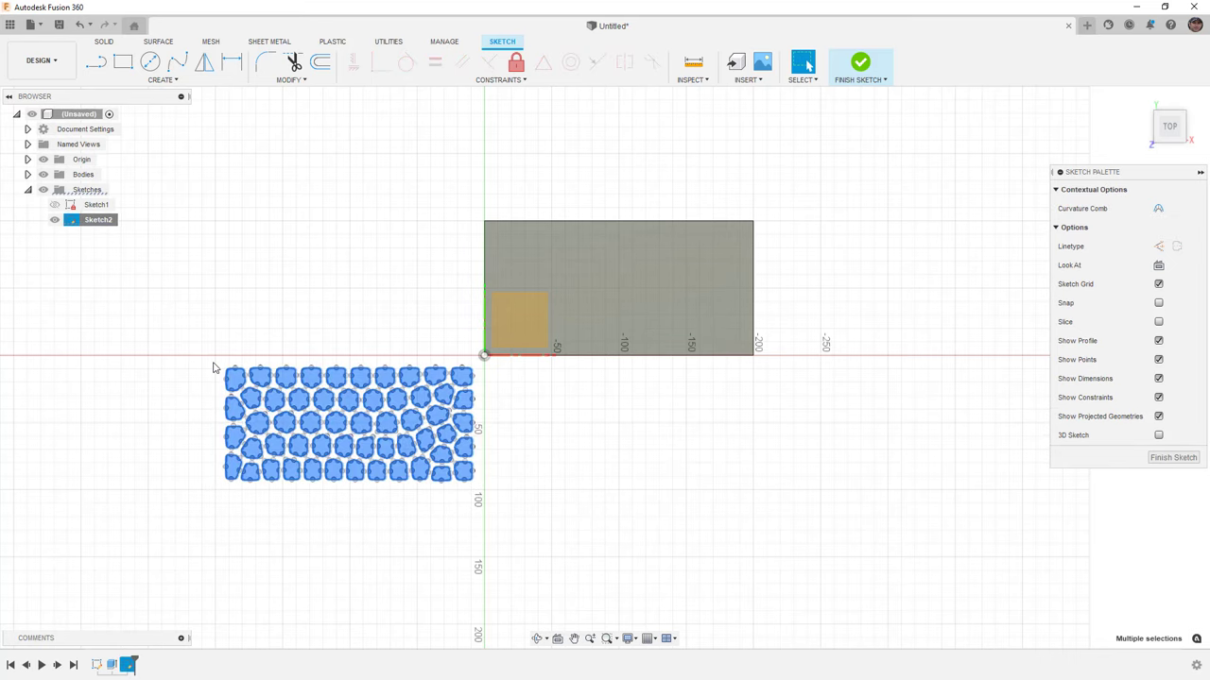
- Move the pattern point-to-point from the origin to the rectangle corner, then finish the sketch
left_click(321, 82)
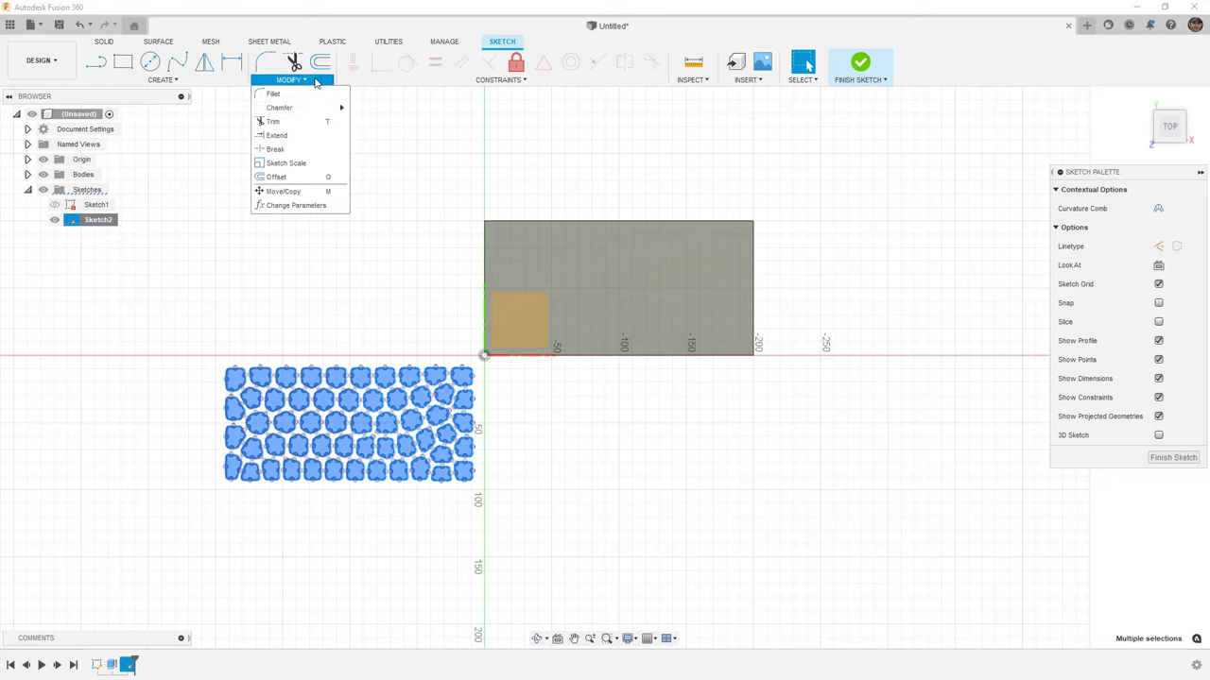
left_click(305, 197)
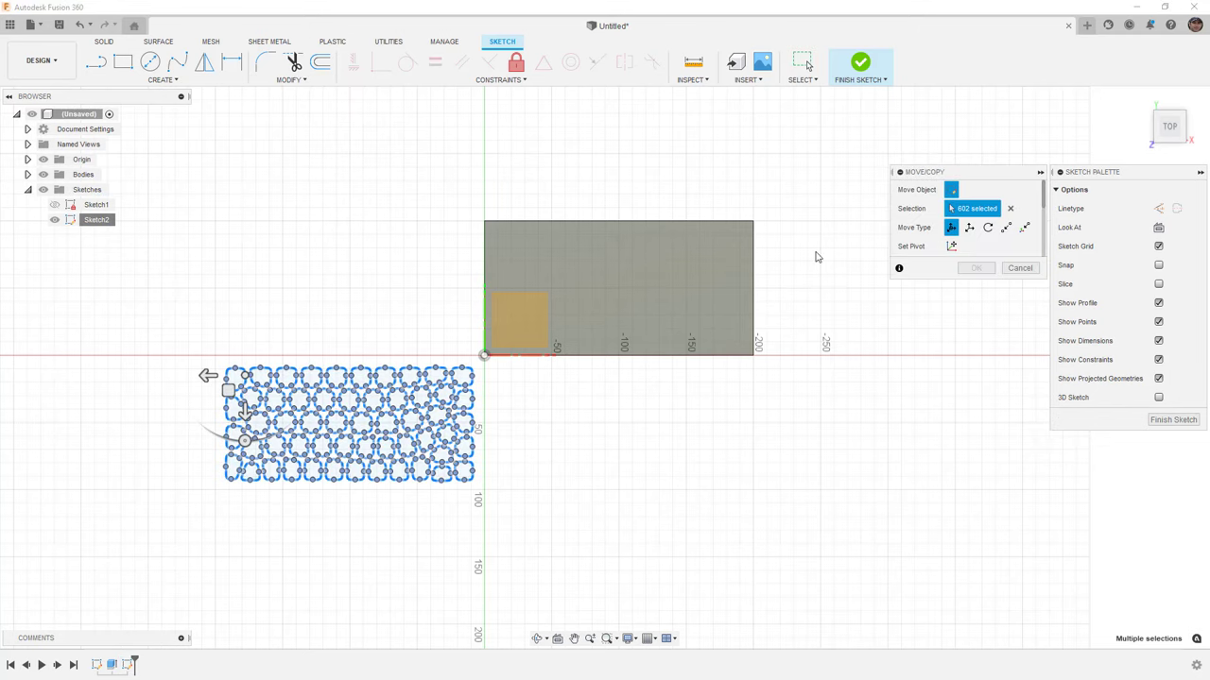
left_click(1007, 228)
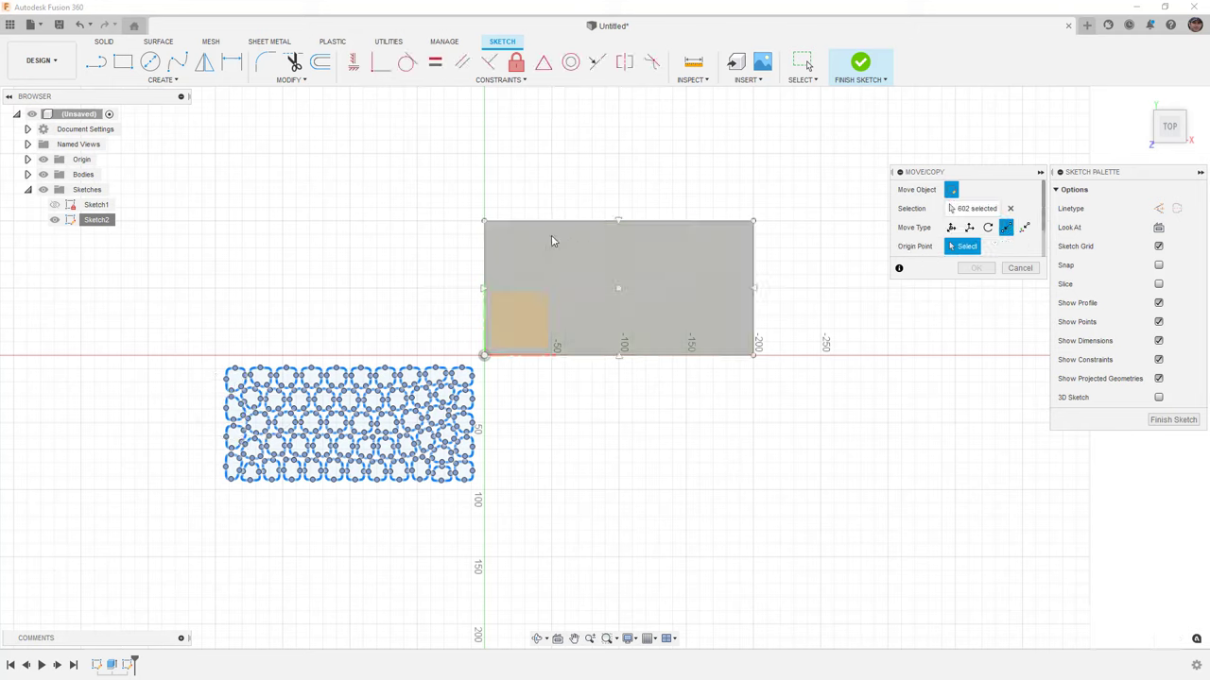
left_click(484, 357)
left_click(752, 222)
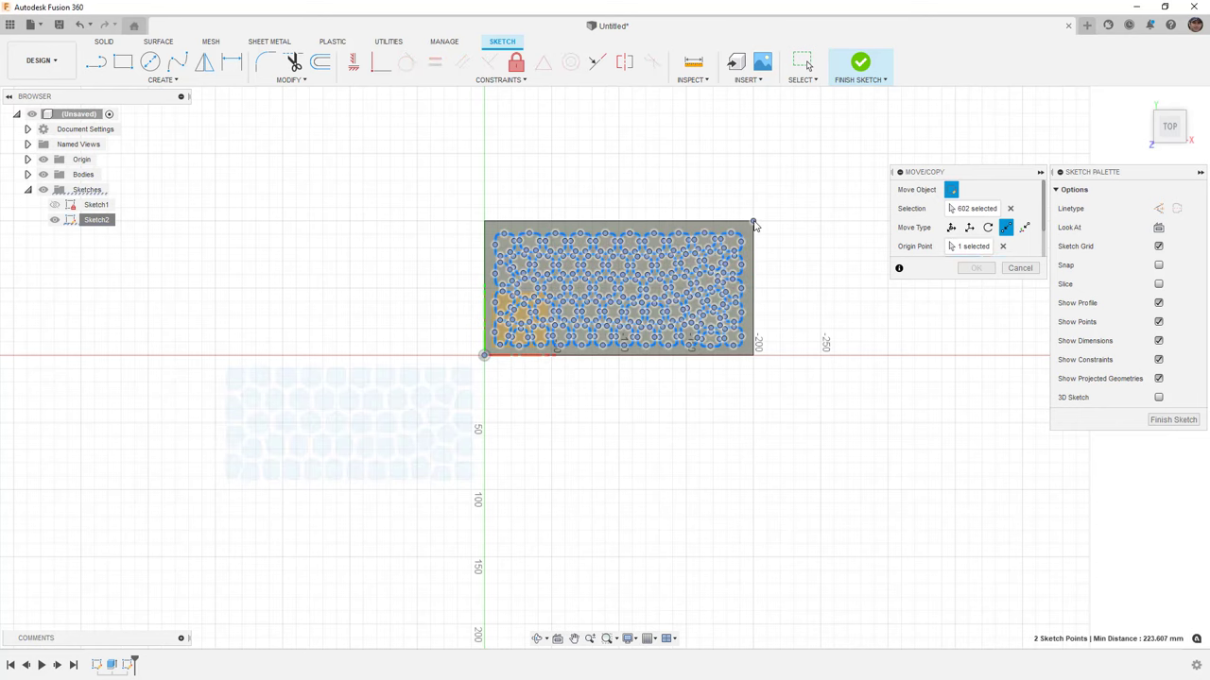
scroll(723, 265, "up", 2)
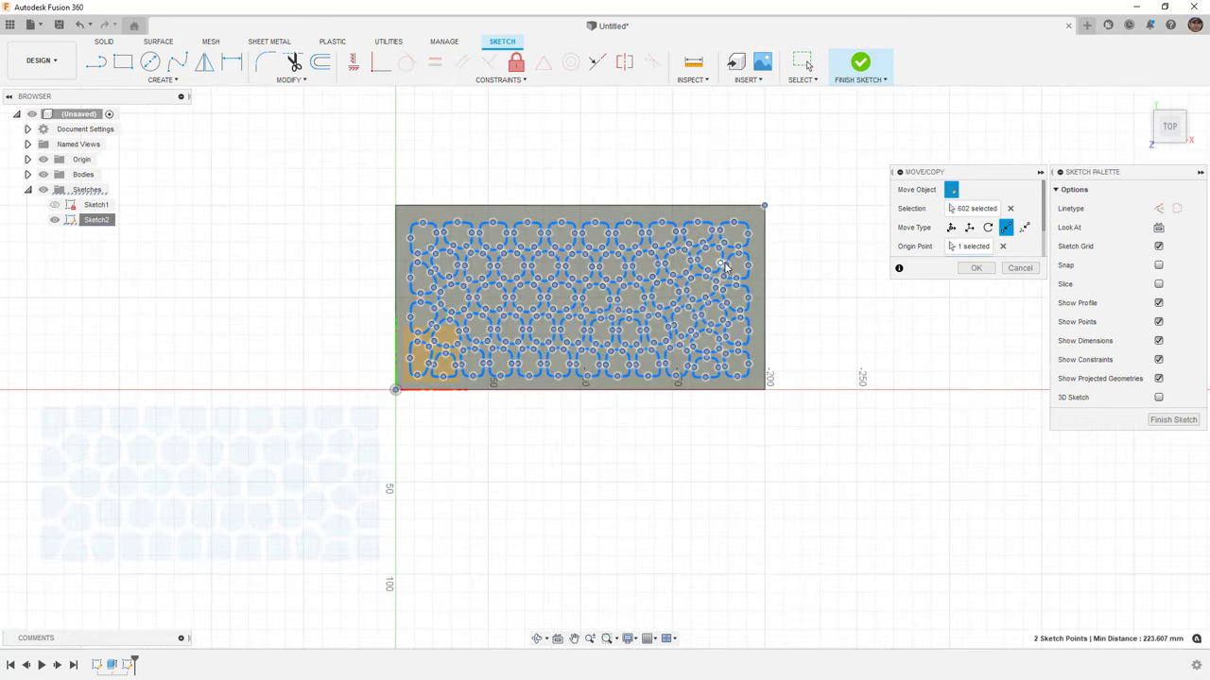
left_click(976, 269)
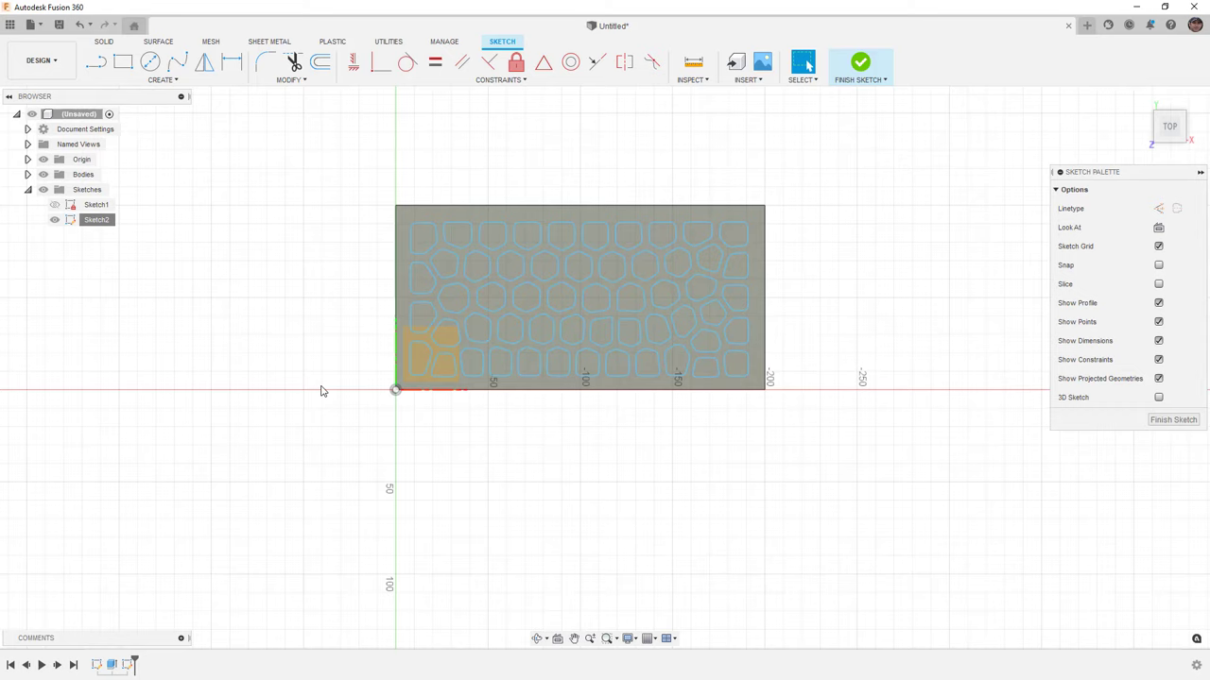
left_click(860, 64)
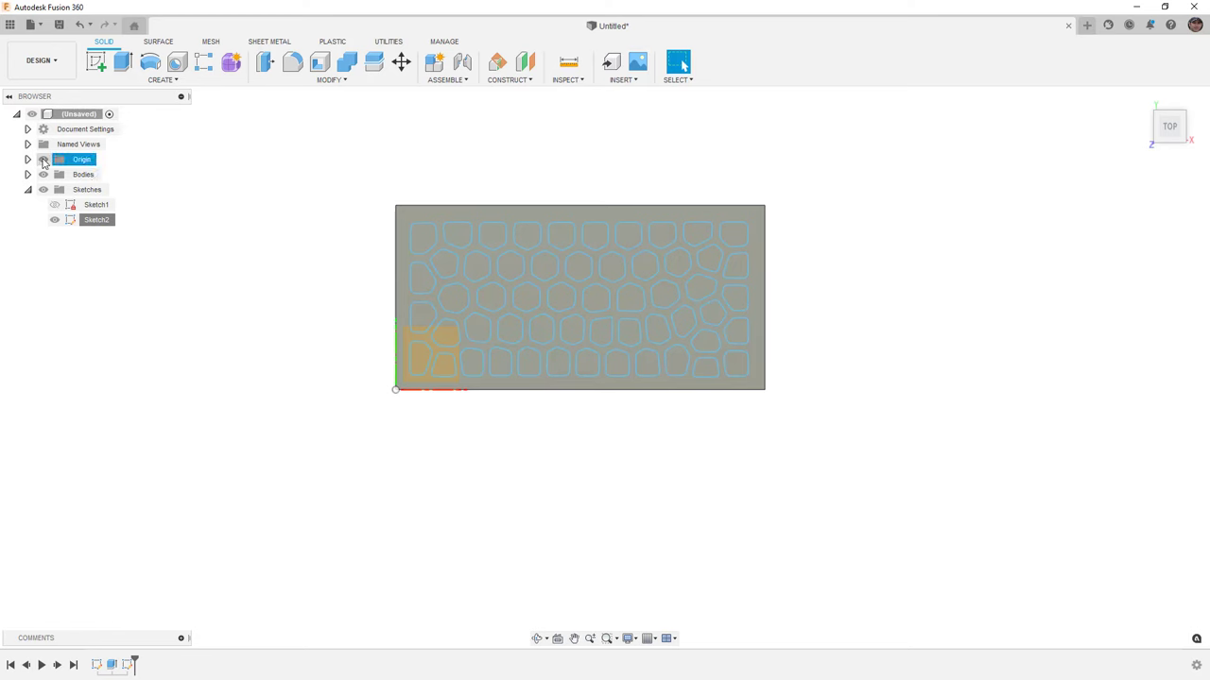
- Hide the origin and pick several Voronoi cell profiles one by one
left_click(42, 160)
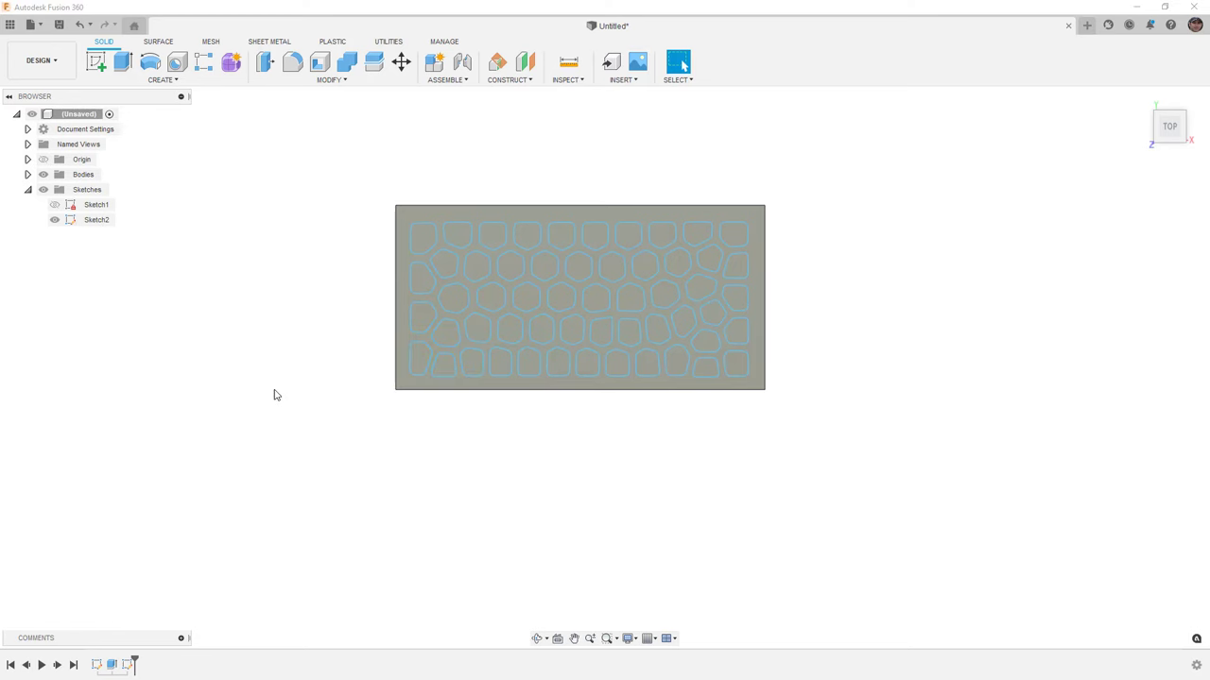
left_click(503, 366)
left_click(510, 329)
left_click(491, 297)
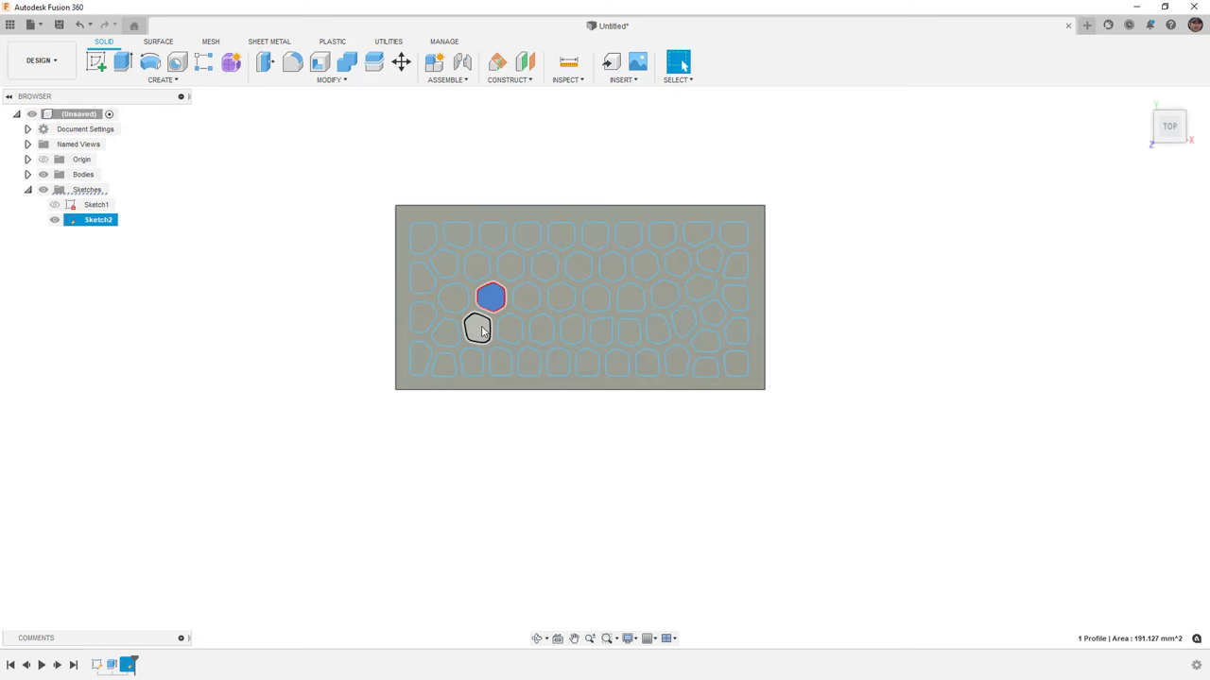
left_click(478, 329)
left_click(445, 332)
left_click(453, 298)
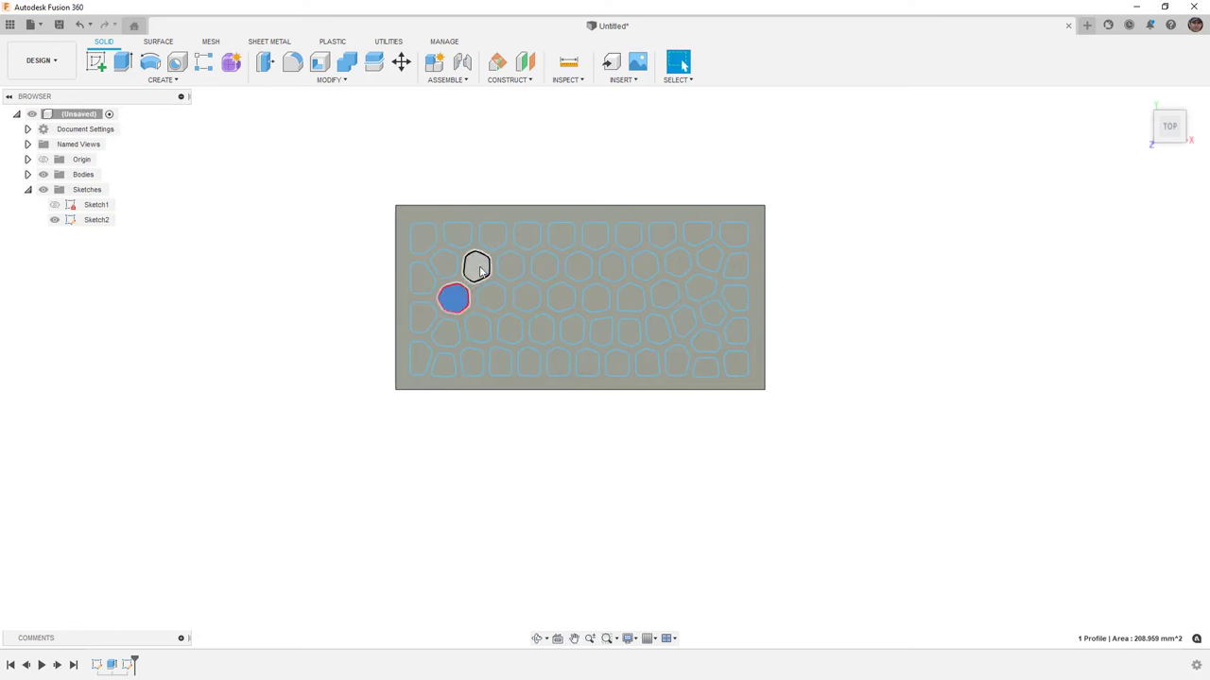
left_click(479, 270)
left_click(491, 236)
left_click(526, 236)
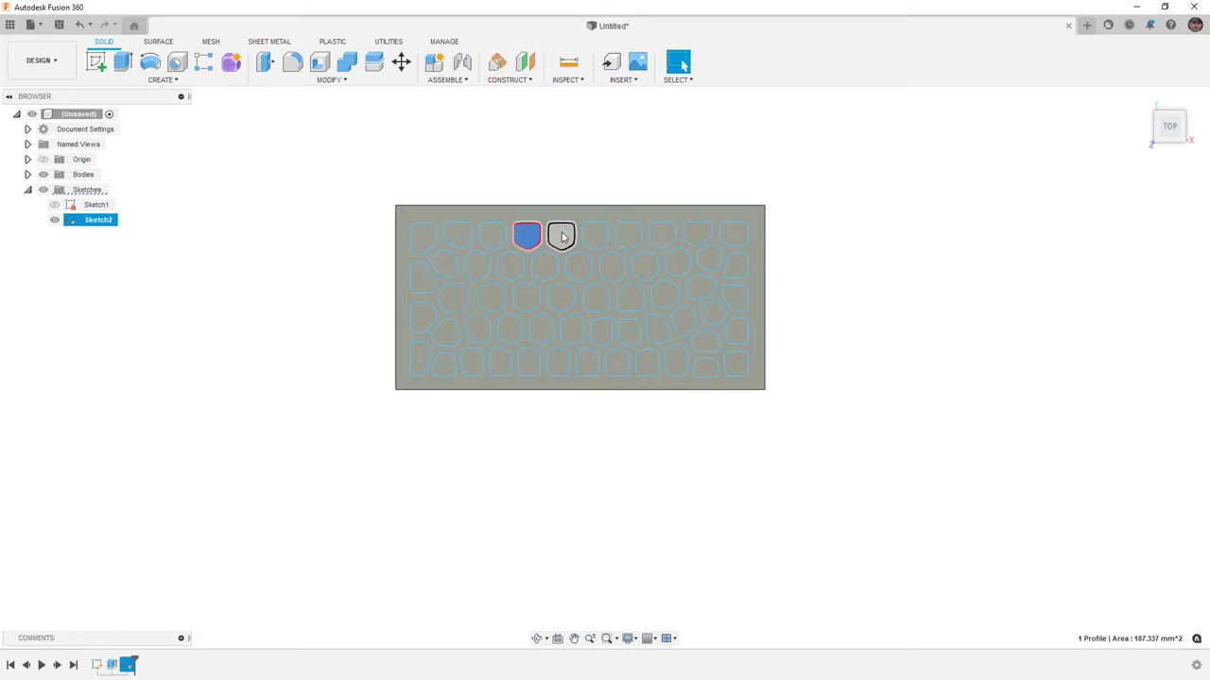
left_click(562, 237)
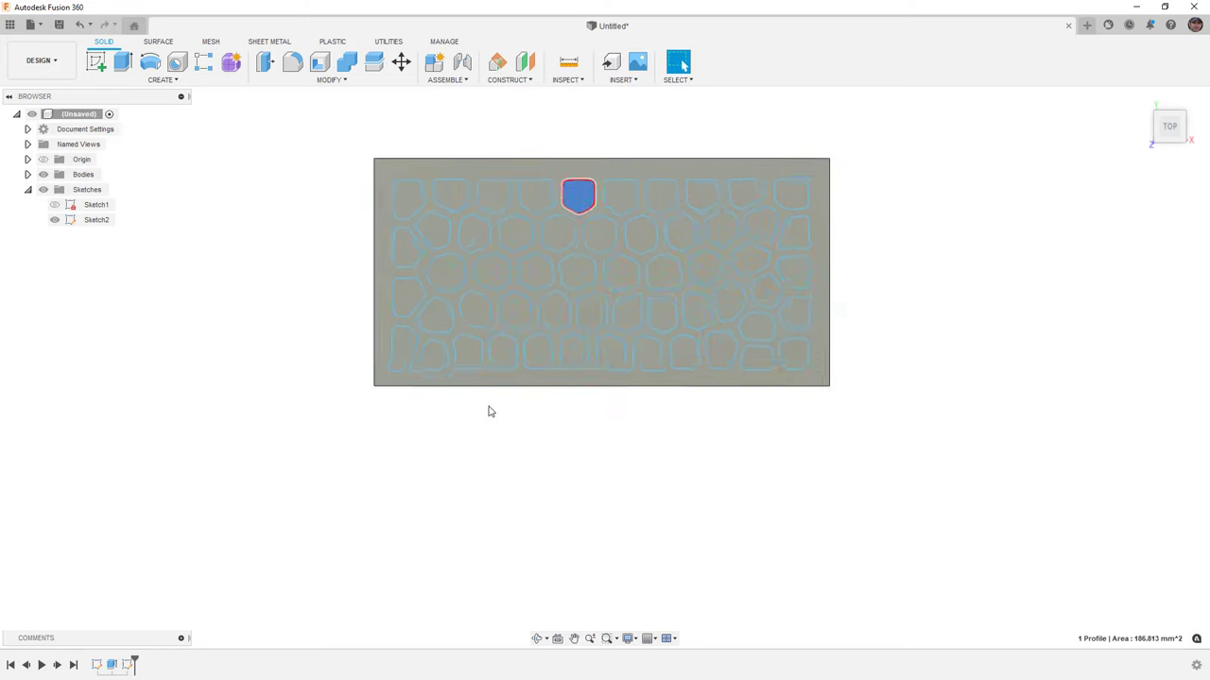
- Select the panel's surrounding profile and invert the selection to pick every cell
scroll(489, 410, "up", 2)
left_click(481, 382)
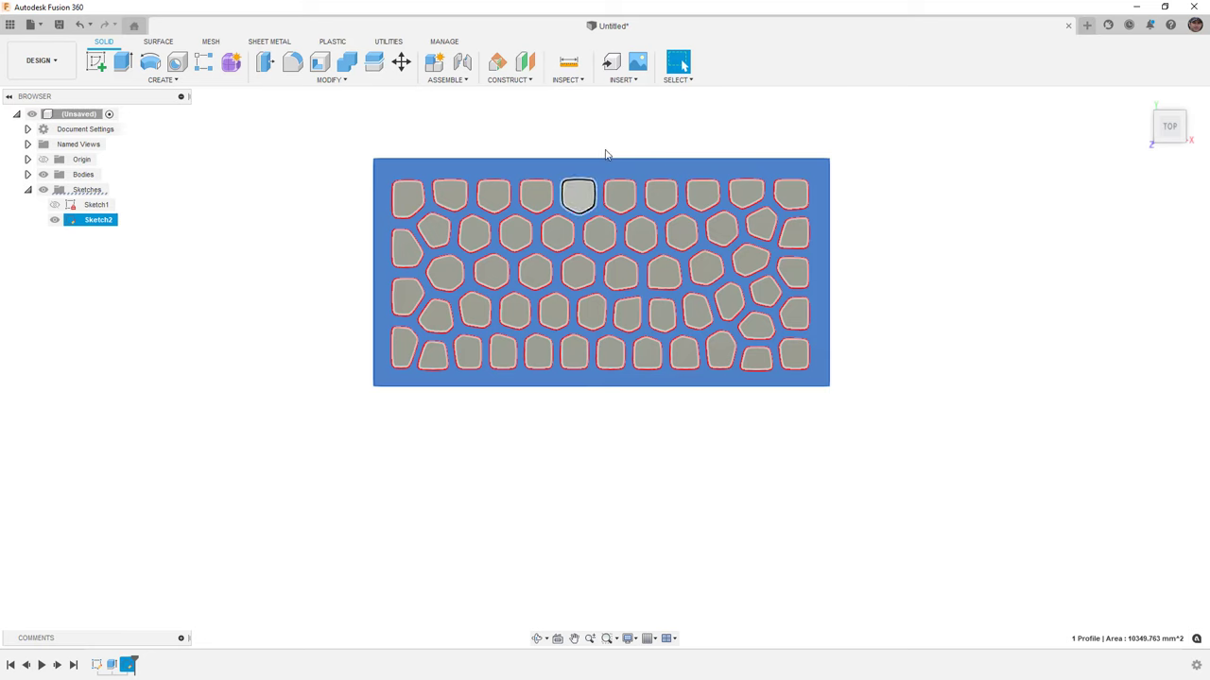
left_click(683, 80)
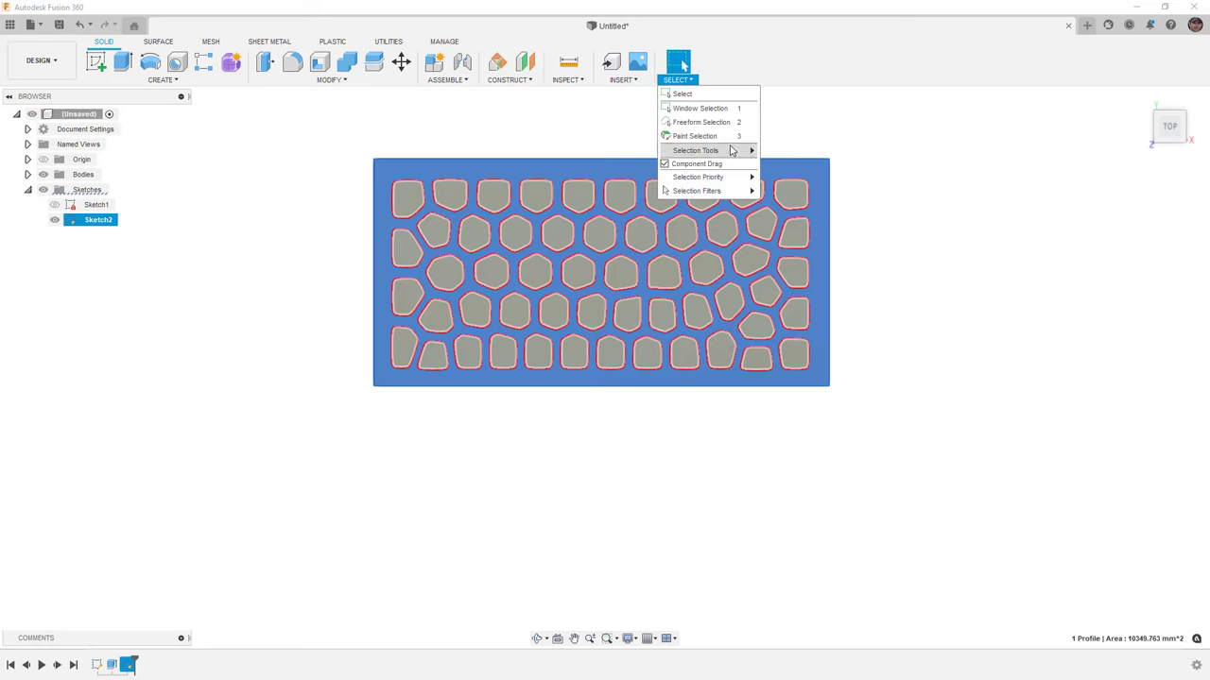
mouse_move(737, 150)
left_click(794, 192)
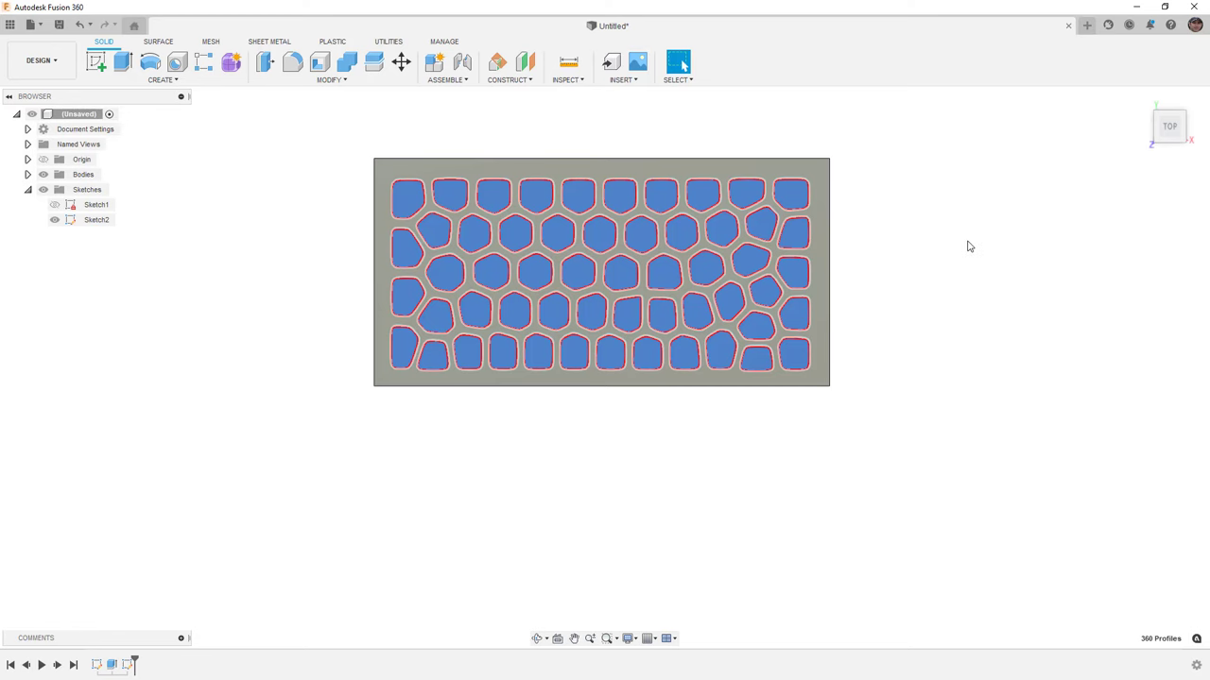
- Extrude-cut the 55 Voronoi cell profiles through All to pierce the panel, then view it from the top
left_click(122, 61)
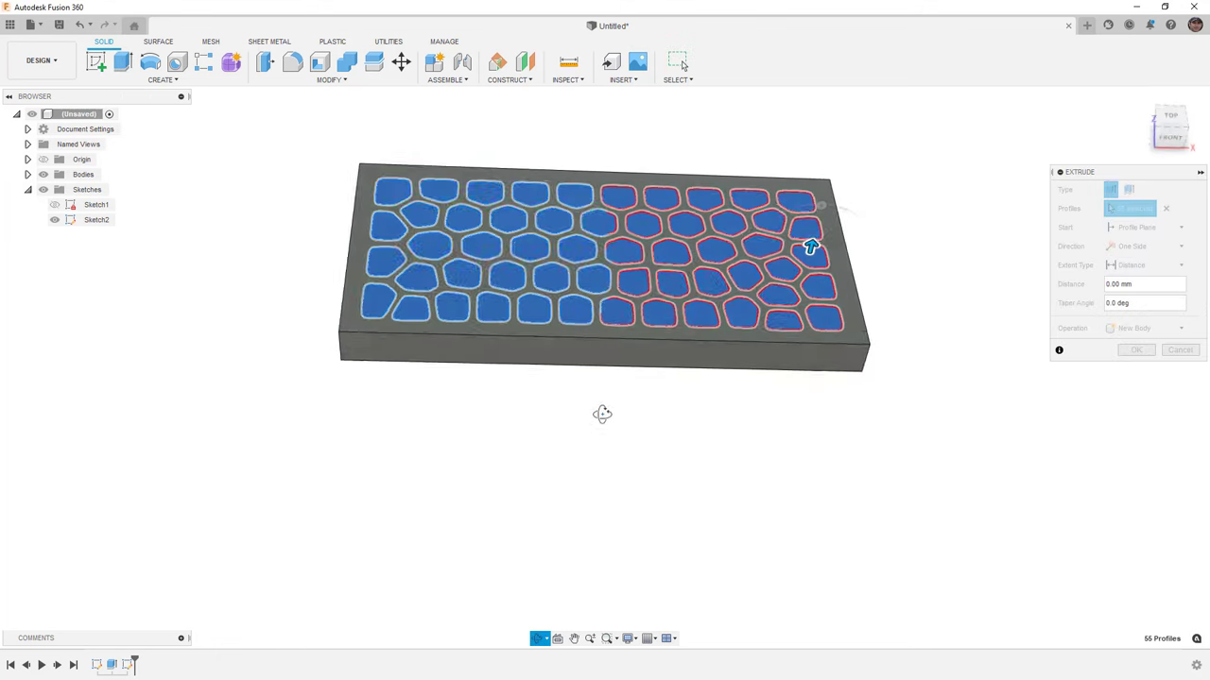
left_click_drag(804, 237, 802, 285)
left_click(1114, 269)
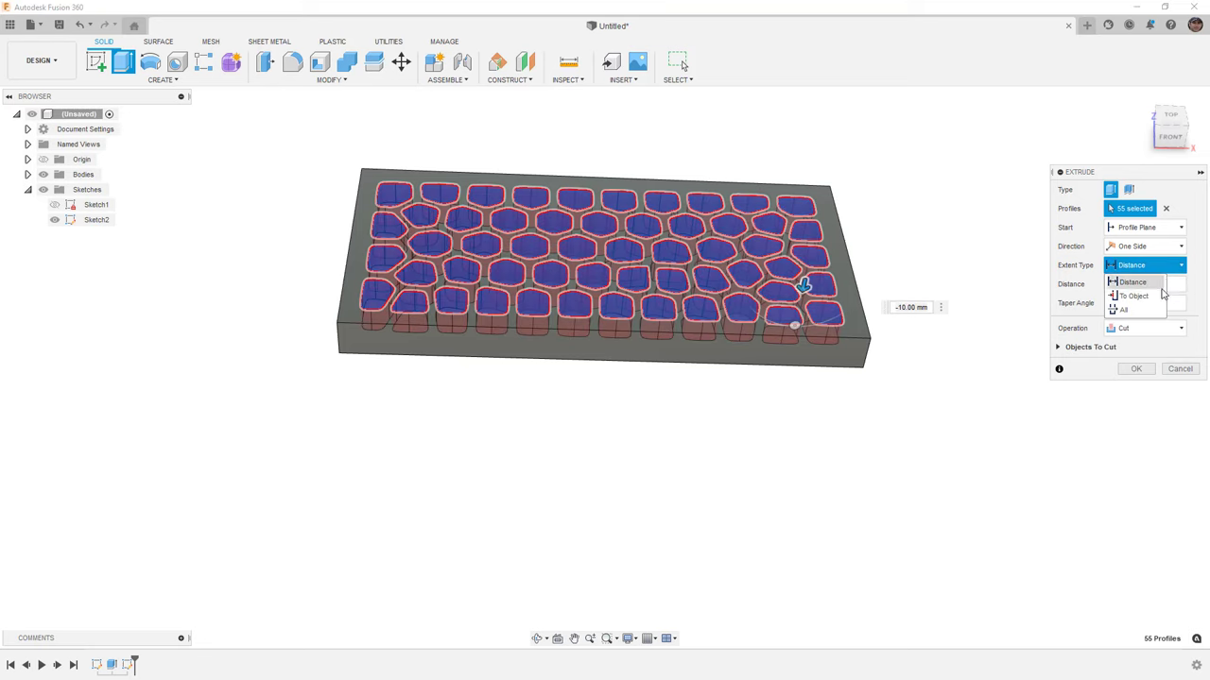
key("Escape")
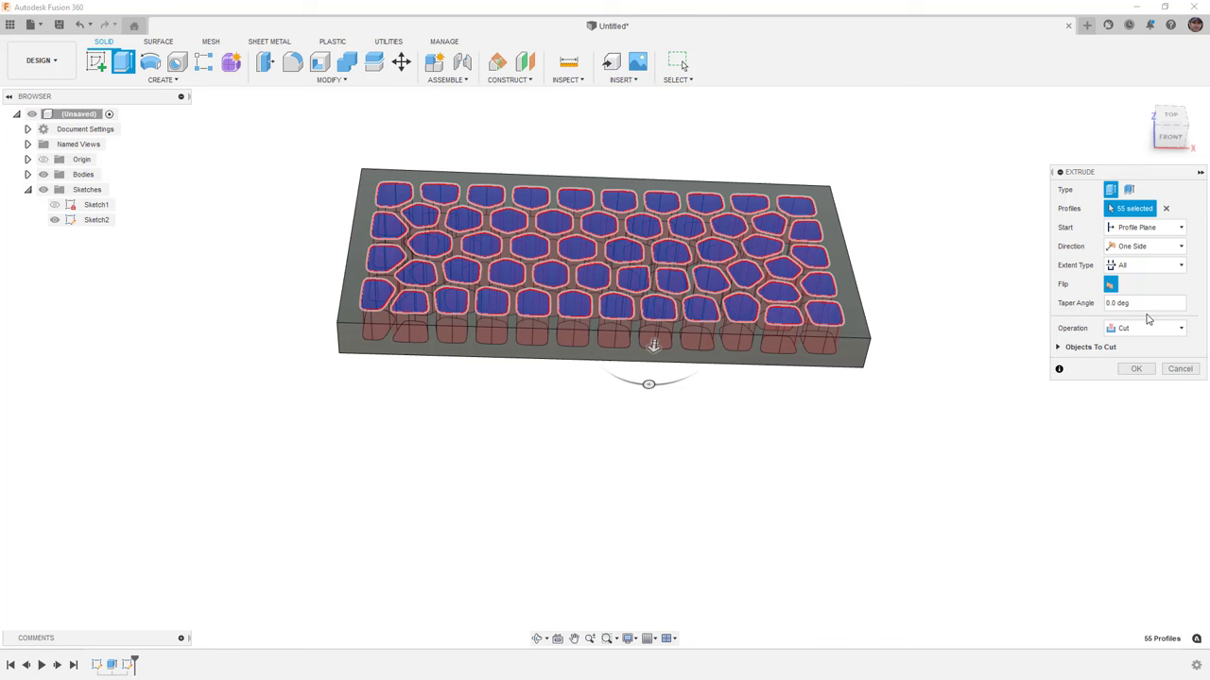
left_click(1136, 368)
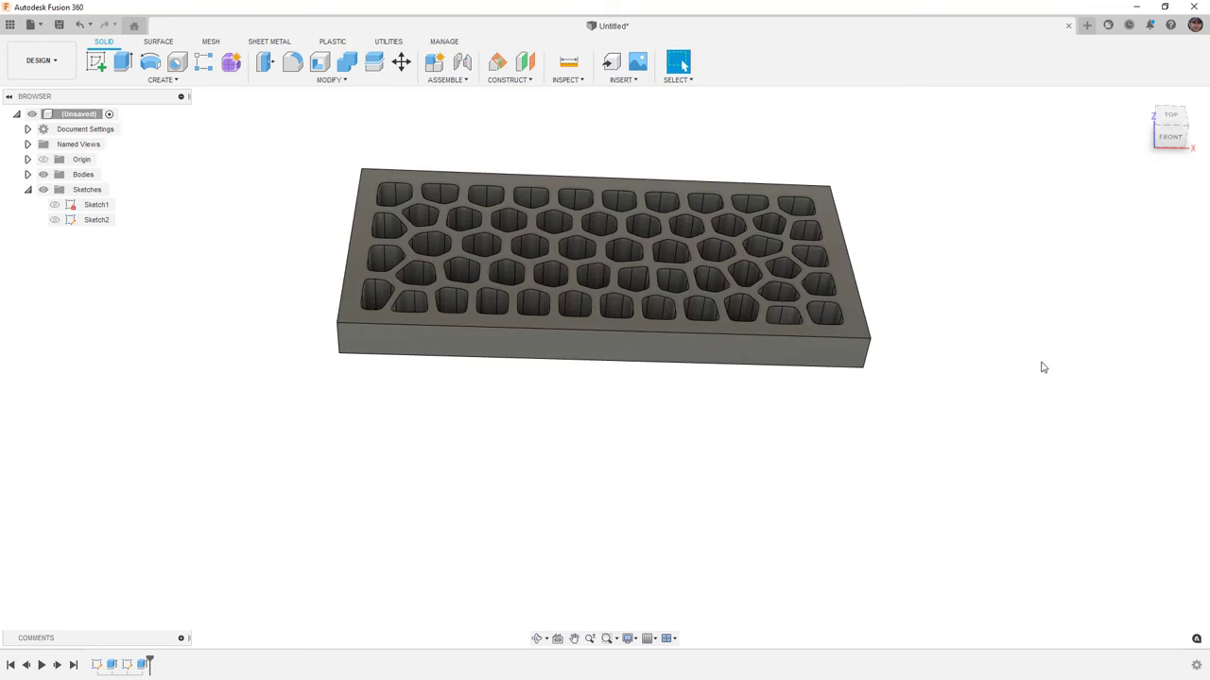
middle_click_drag(1043, 366, 977, 314, "shift")
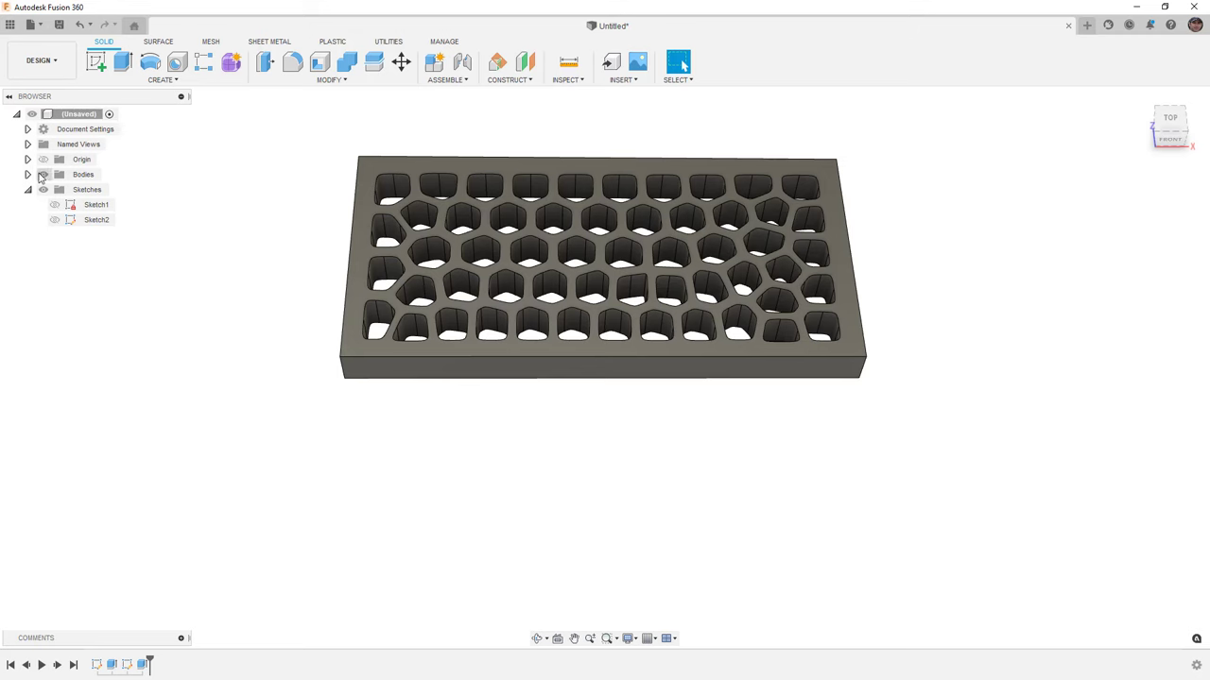
- Hide the holed Body1 and start a new sketch on the XZ plane
left_click(29, 175)
left_click(55, 190)
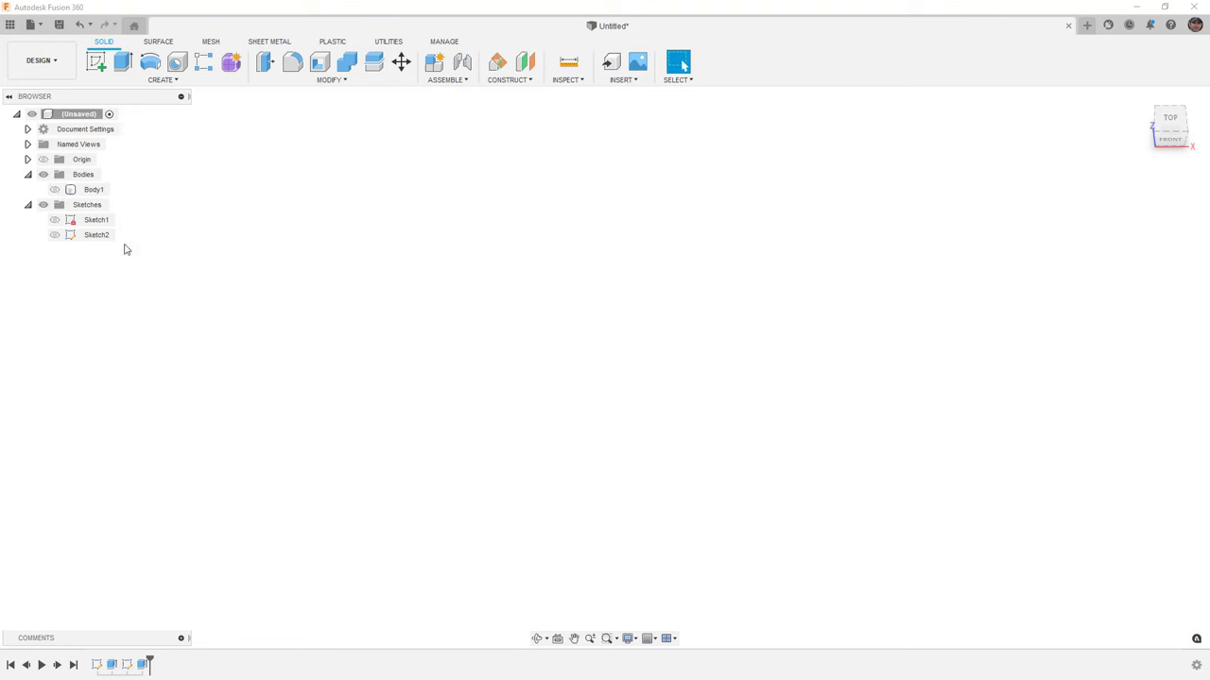
left_click(95, 62)
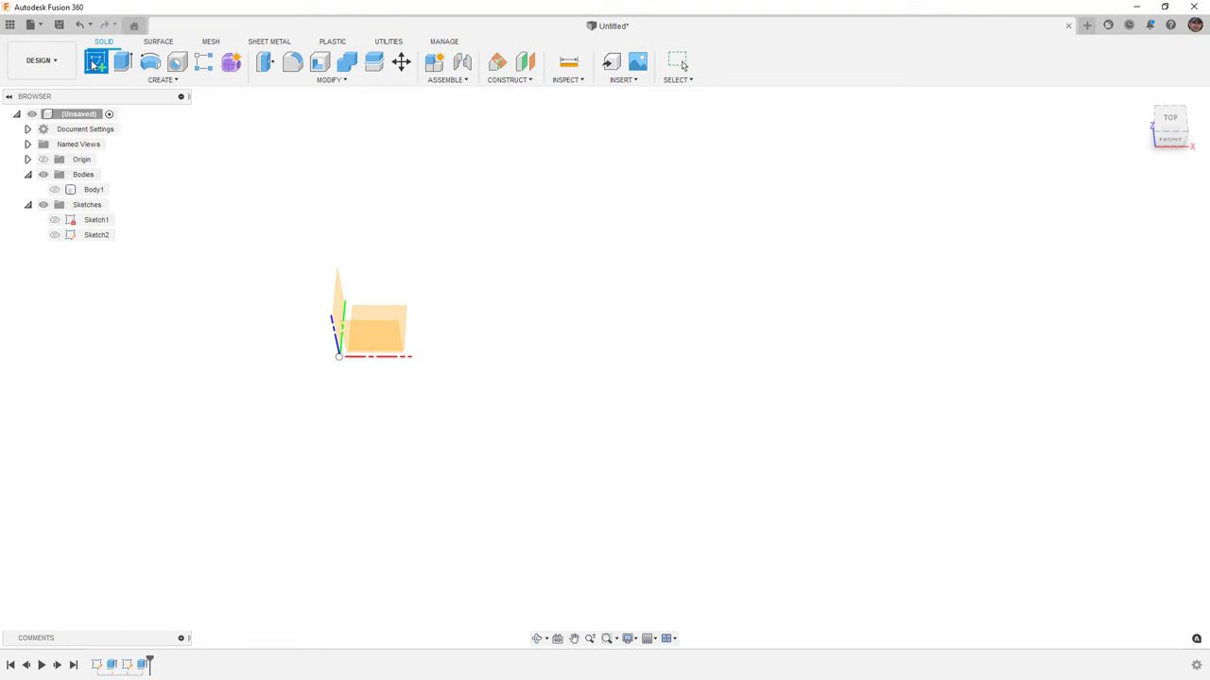
left_click(375, 340)
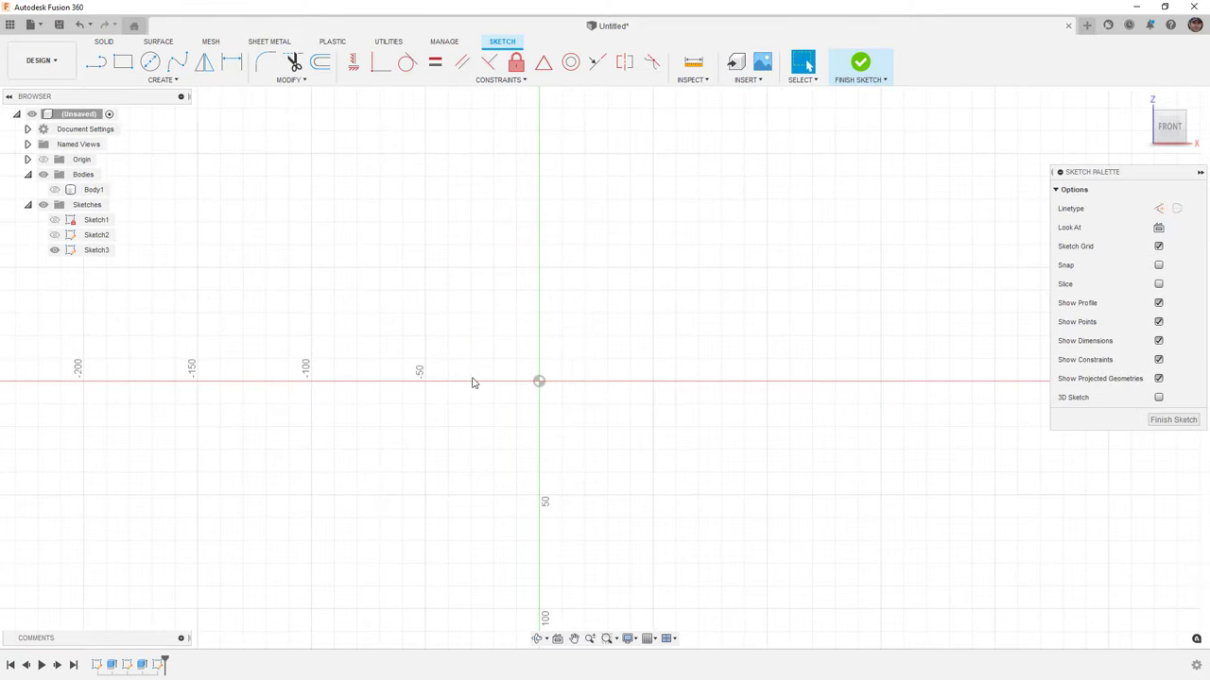
- Draw a horizontal line about 50 mm left of the origin and a 3-point arc from the origin down-right
key("l")
left_click(539, 381)
left_click(419, 381)
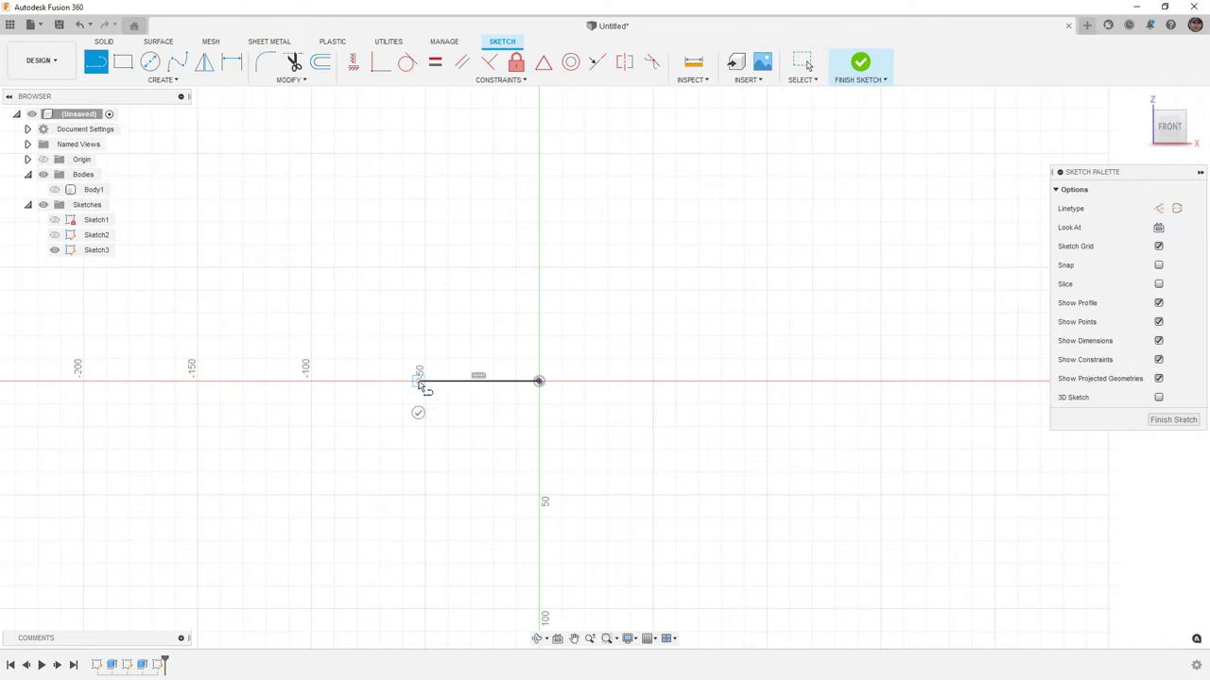
left_click(418, 412)
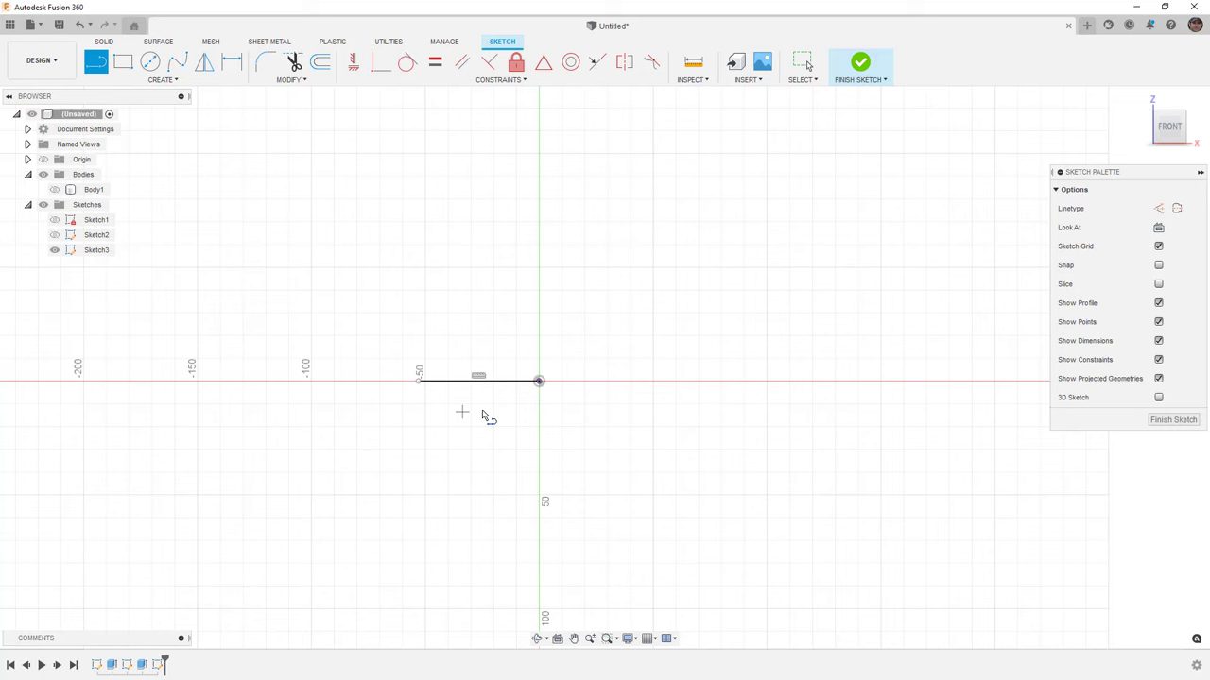
left_click(186, 81)
mouse_move(163, 140)
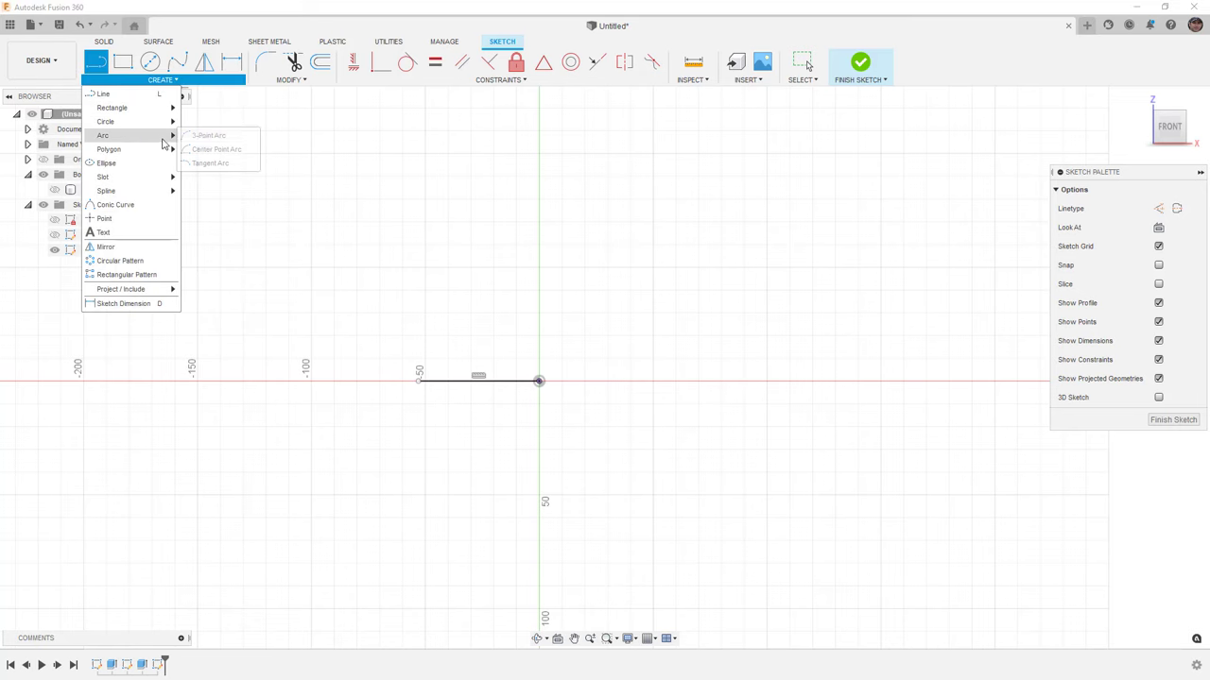
left_click(206, 135)
left_click(539, 380)
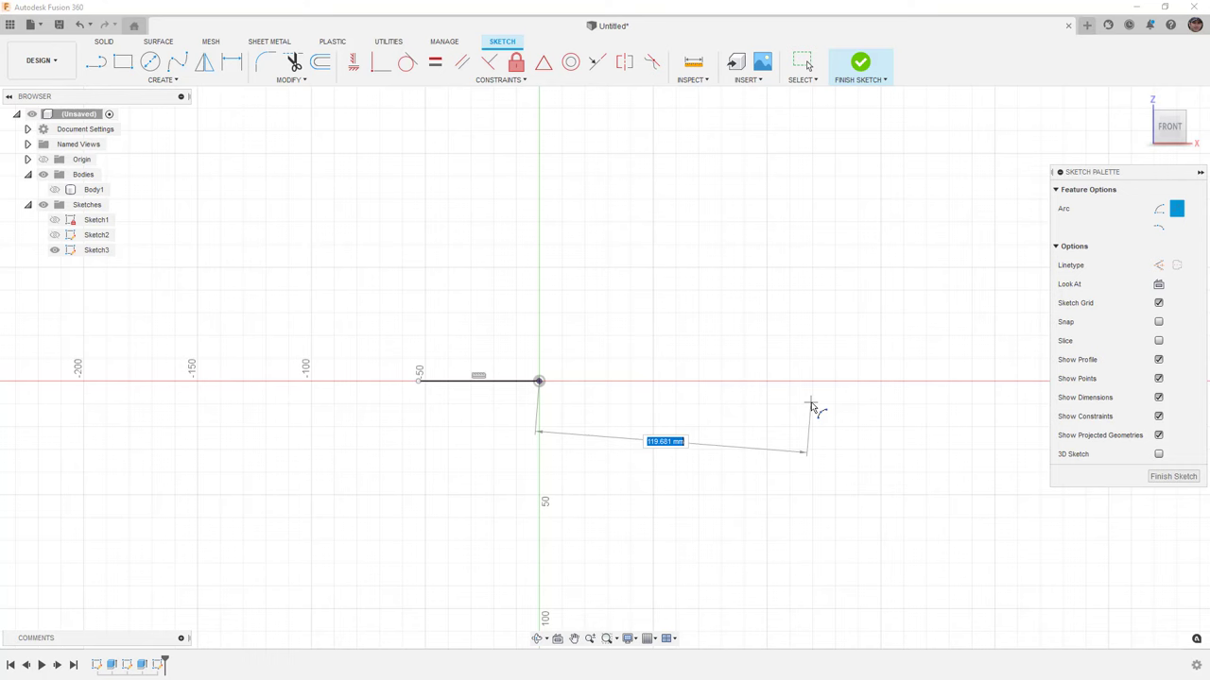
left_click(997, 572)
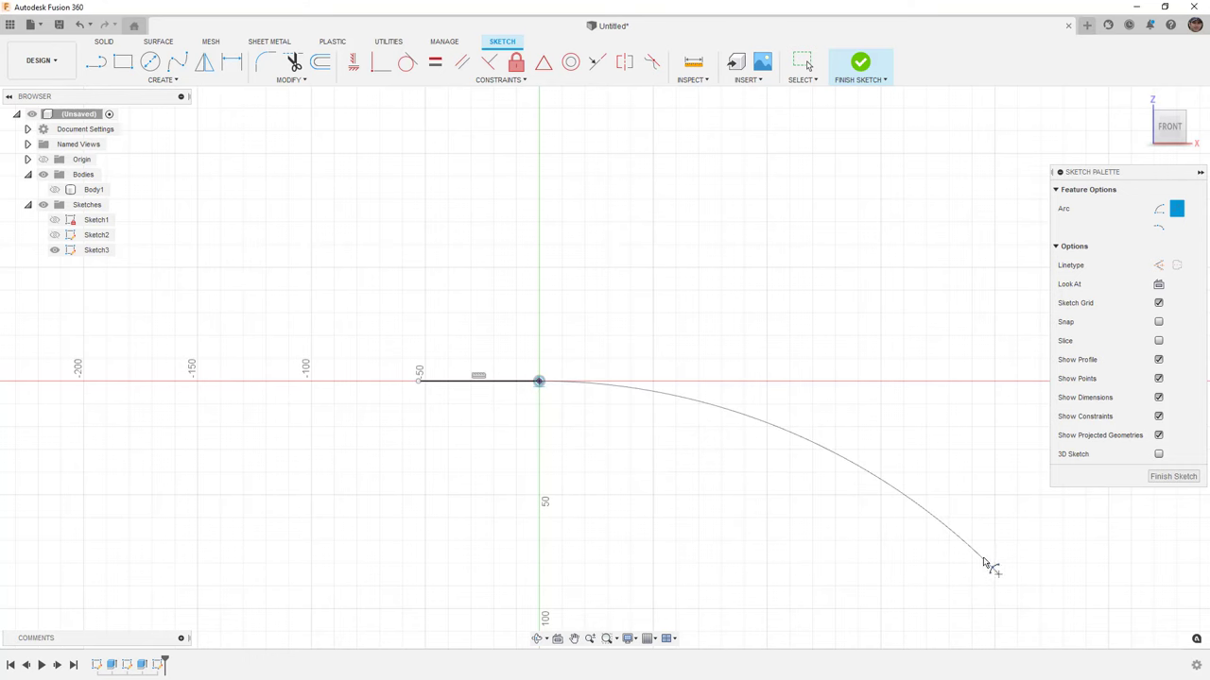
left_click(983, 564)
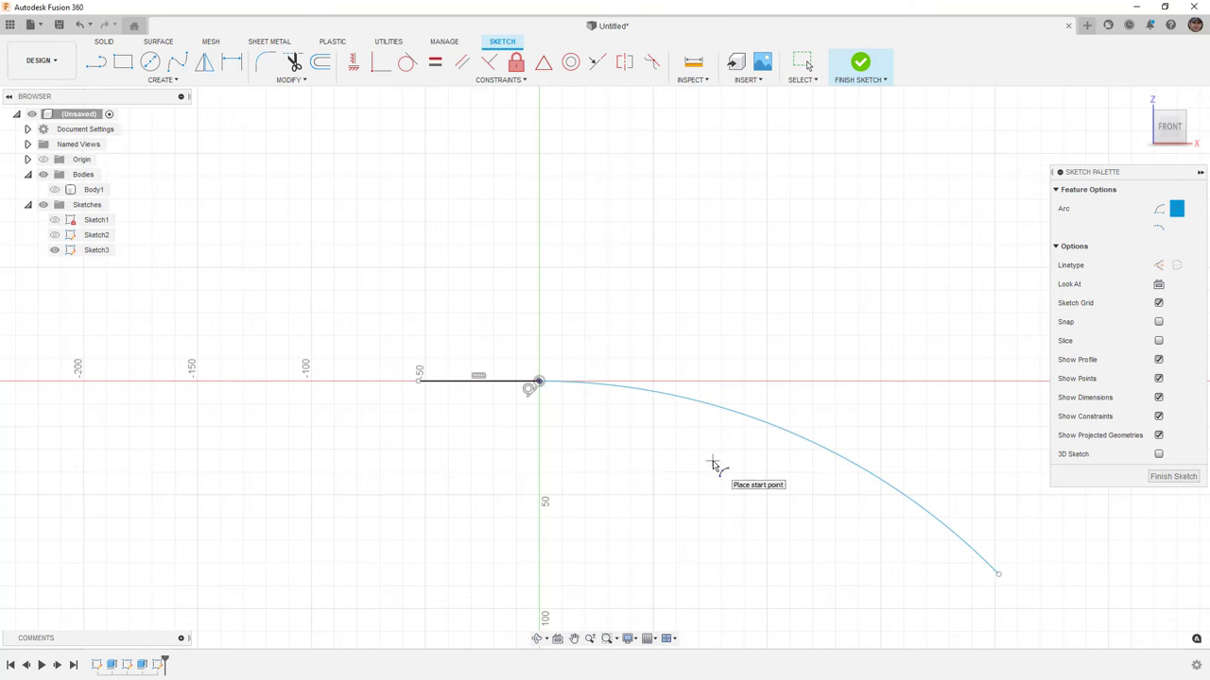
key("Escape")
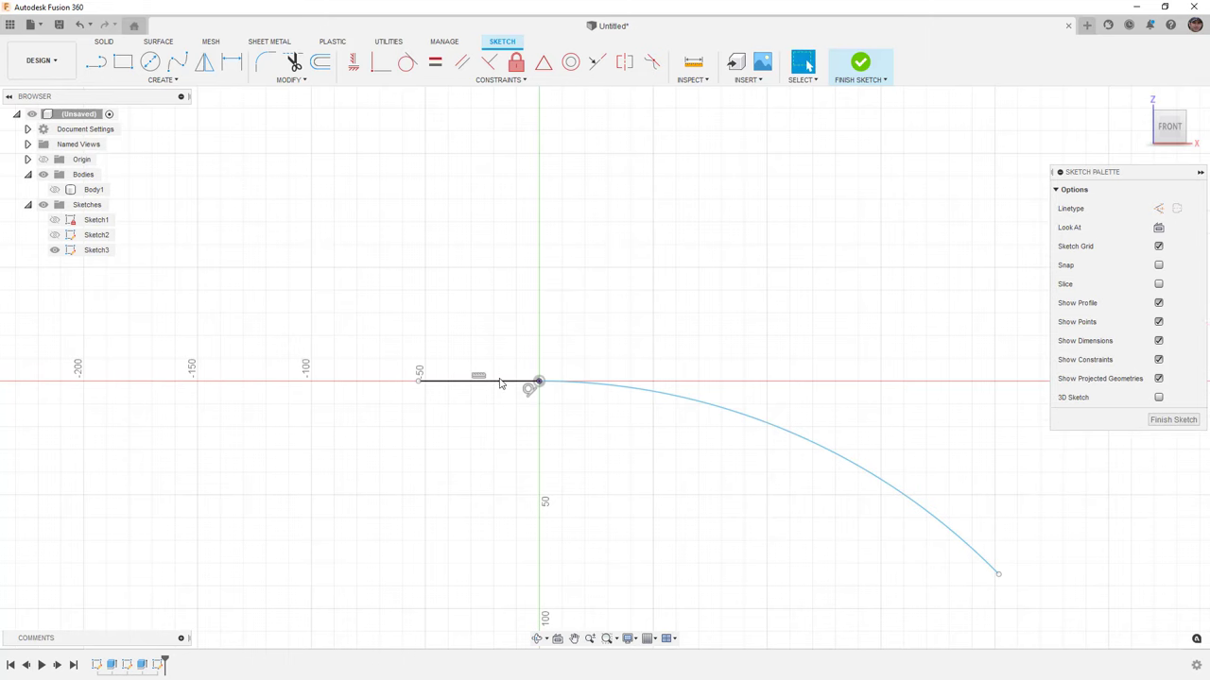
- Make the horizontal line construction geometry and finish Sketch3
left_click(498, 382)
left_click(1158, 208)
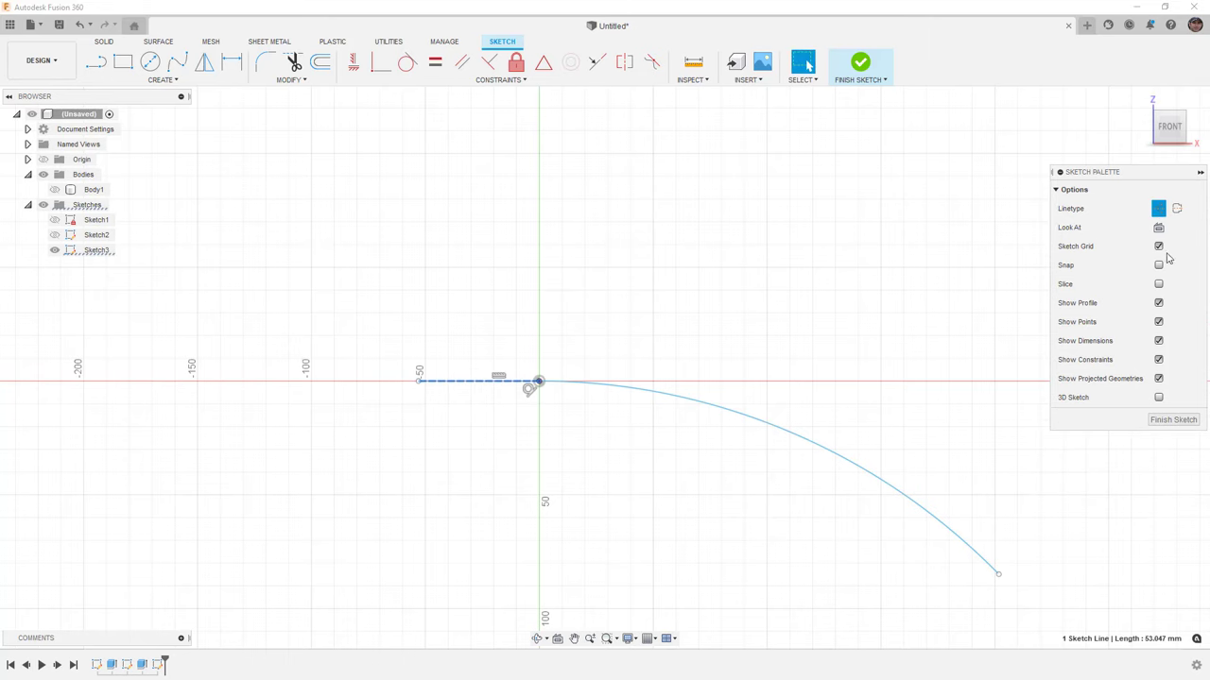
left_click(1174, 415)
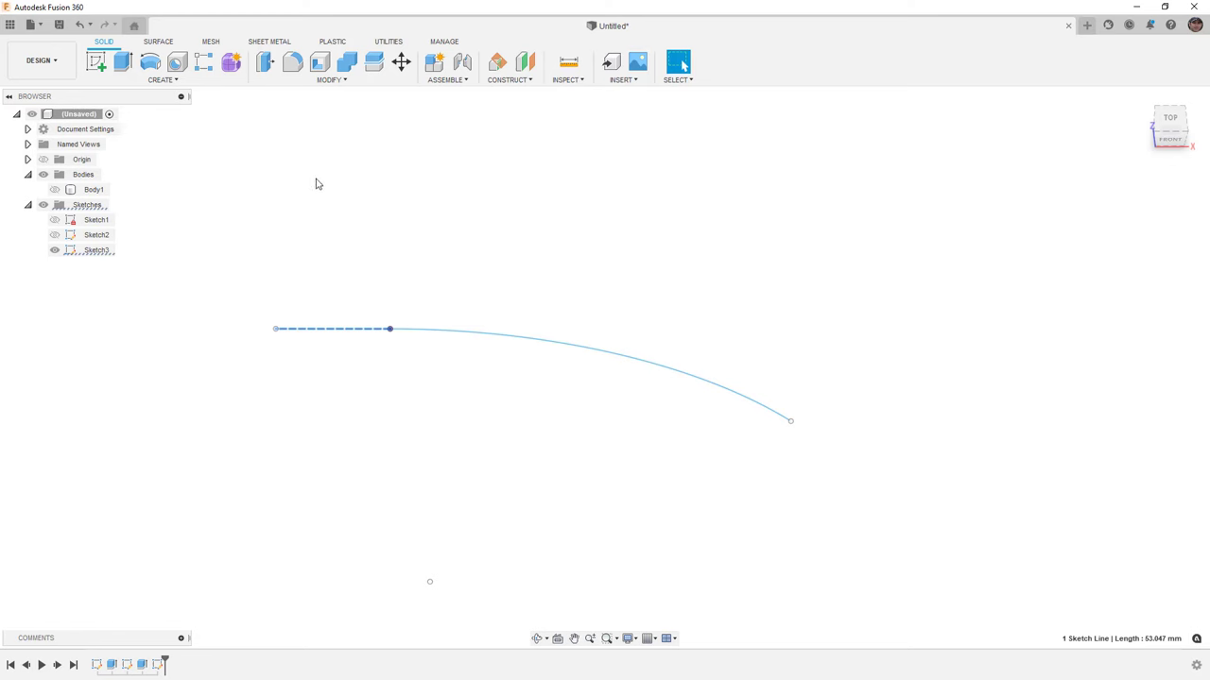
- Show the origin and thin-extrude the arc 100 mm high with a 10 mm wall as new Body2
left_click(42, 159)
left_click_drag(519, 210, 526, 243)
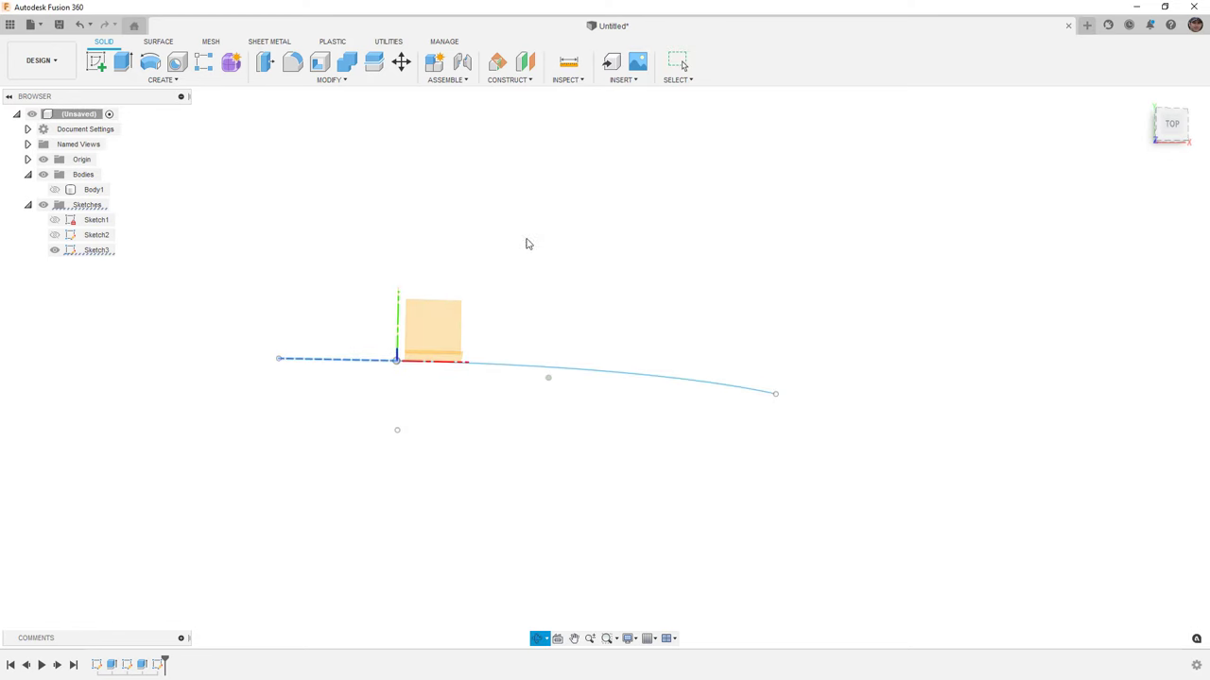
key("Escape")
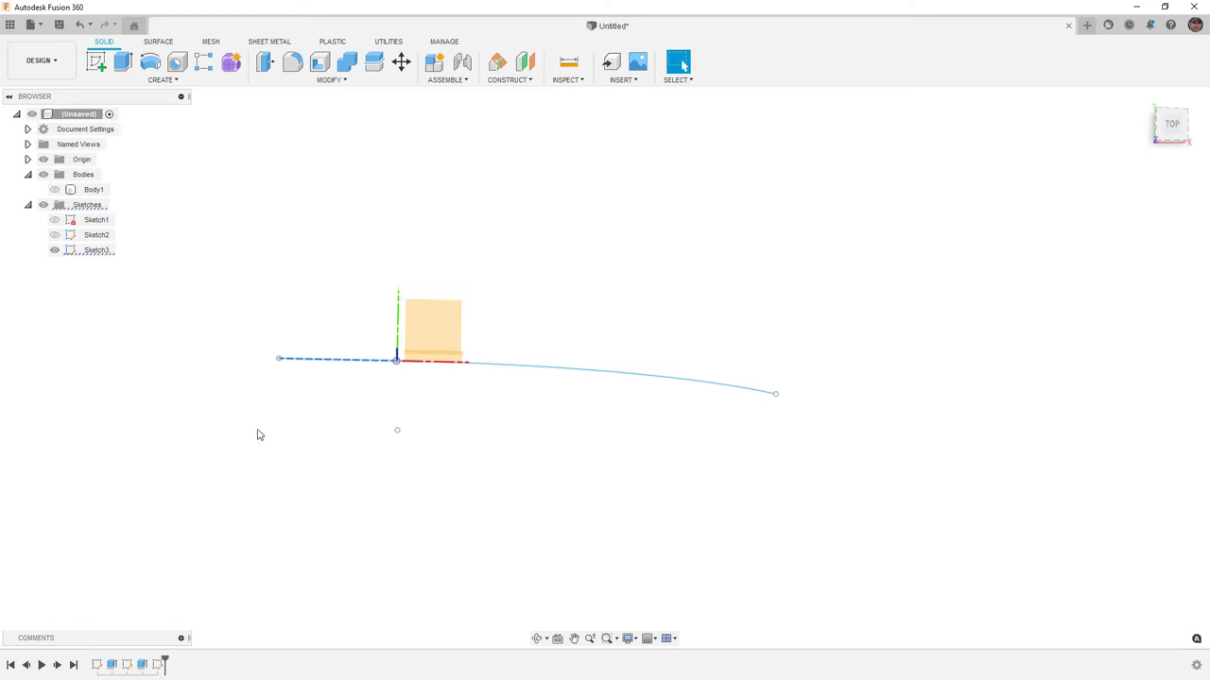
left_click(122, 62)
left_click(1128, 189)
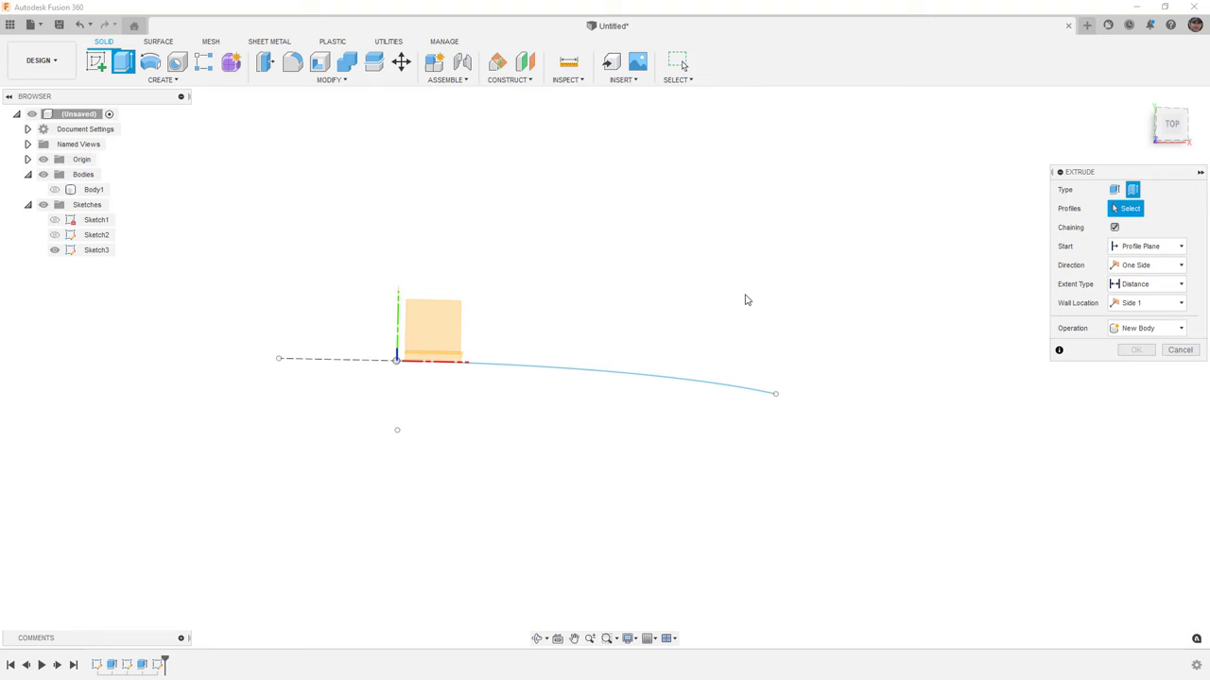
left_click(608, 374)
left_click_drag(605, 358, 605, 159)
left_click(1115, 341)
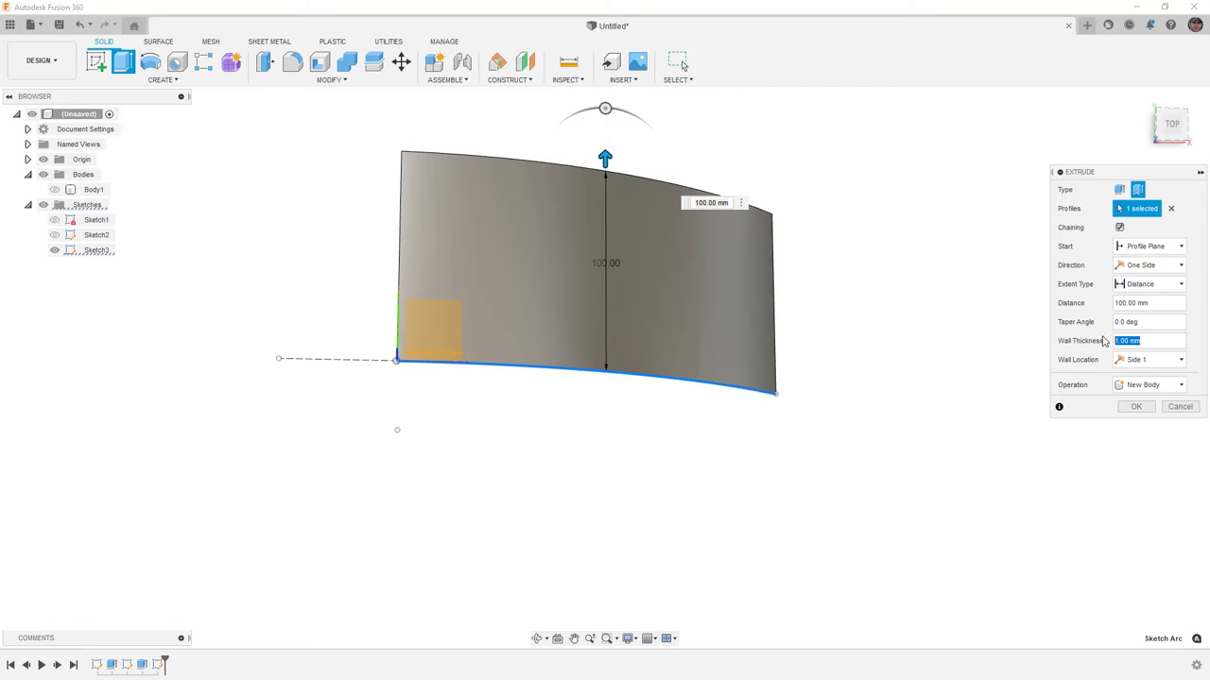
type("10")
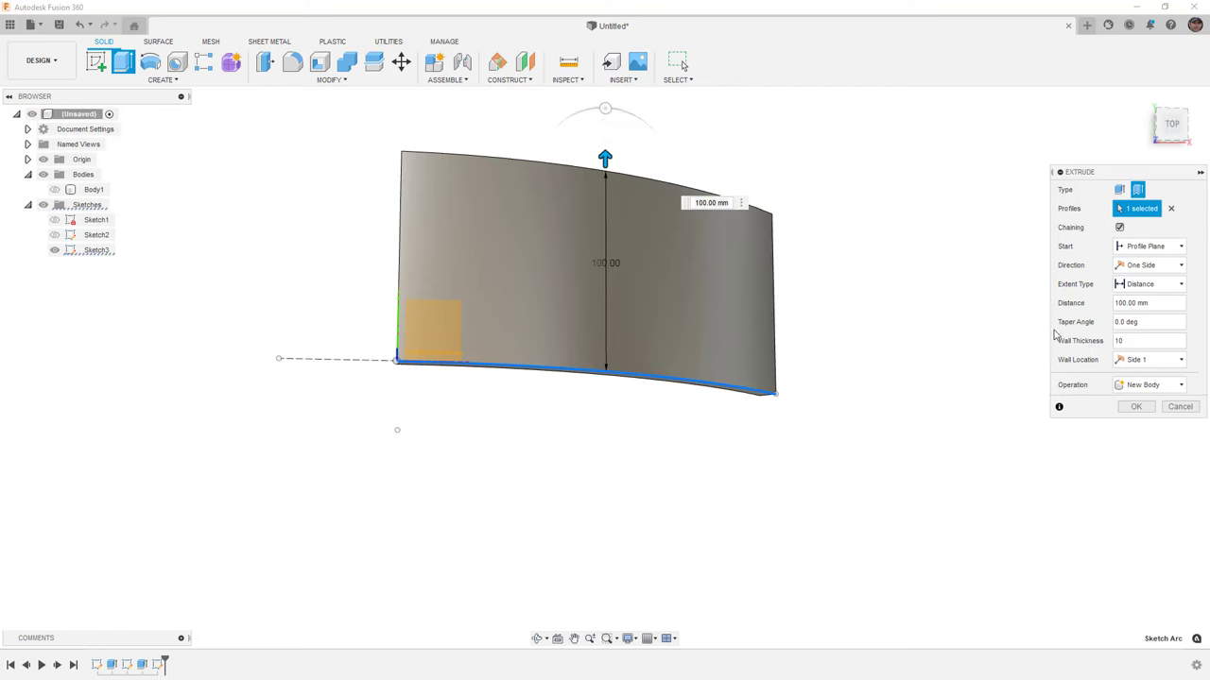
middle_click_drag(852, 440, 832, 378, "shift")
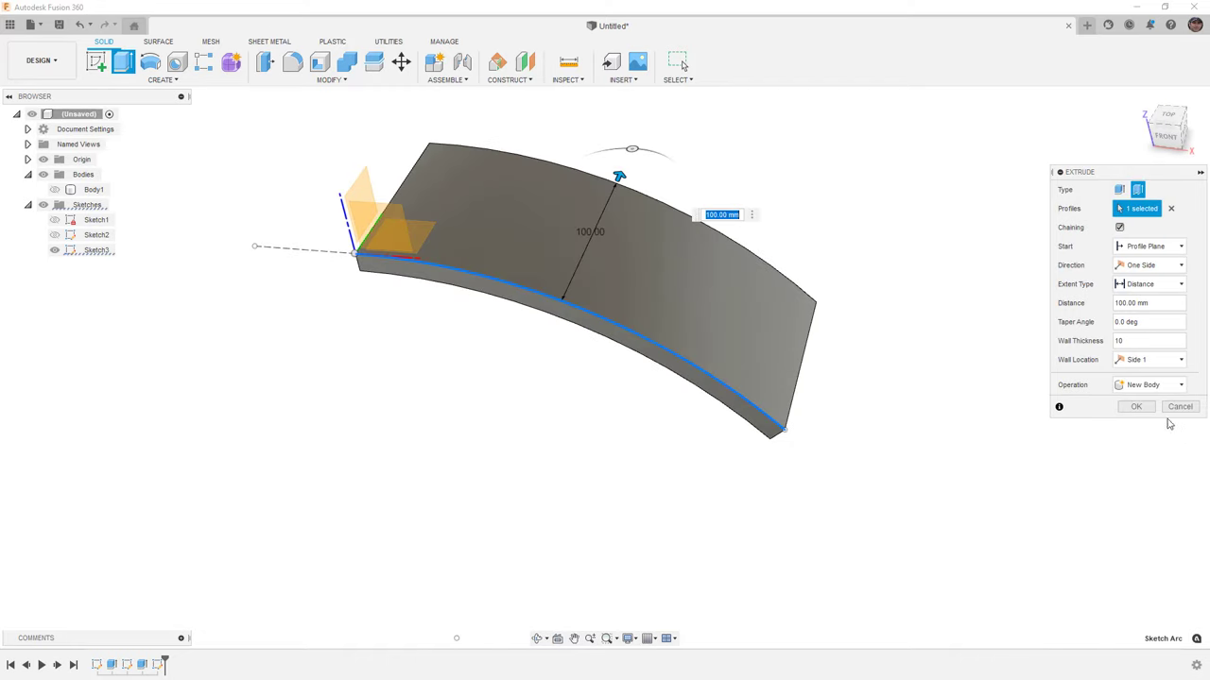
left_click(1136, 407)
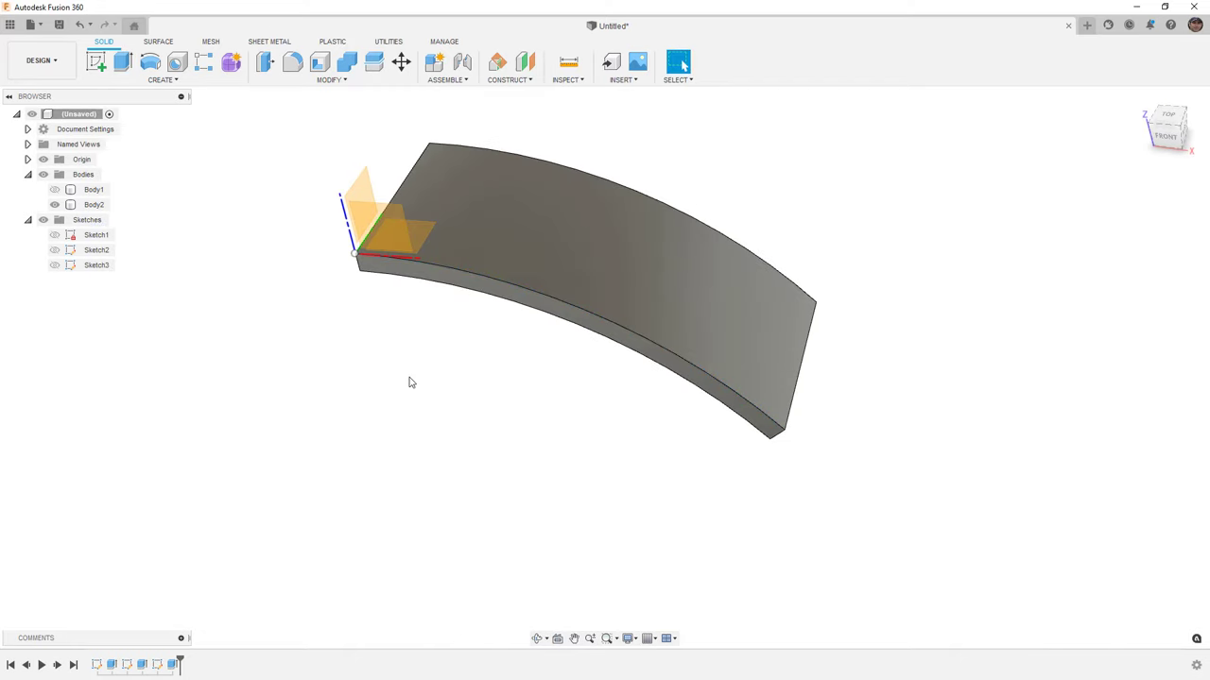
- On the XY plane, sketch a roughly 236 × 100 mm rectangle from the origin and finish Sketch4
left_click(98, 62)
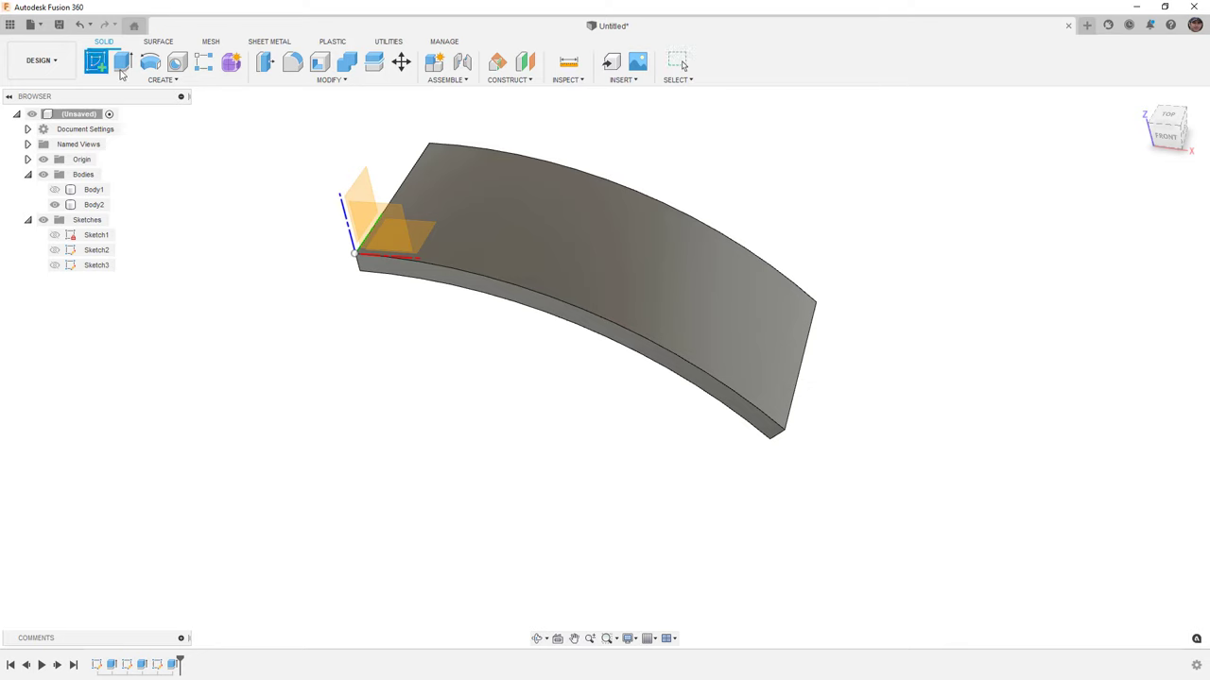
left_click(422, 233)
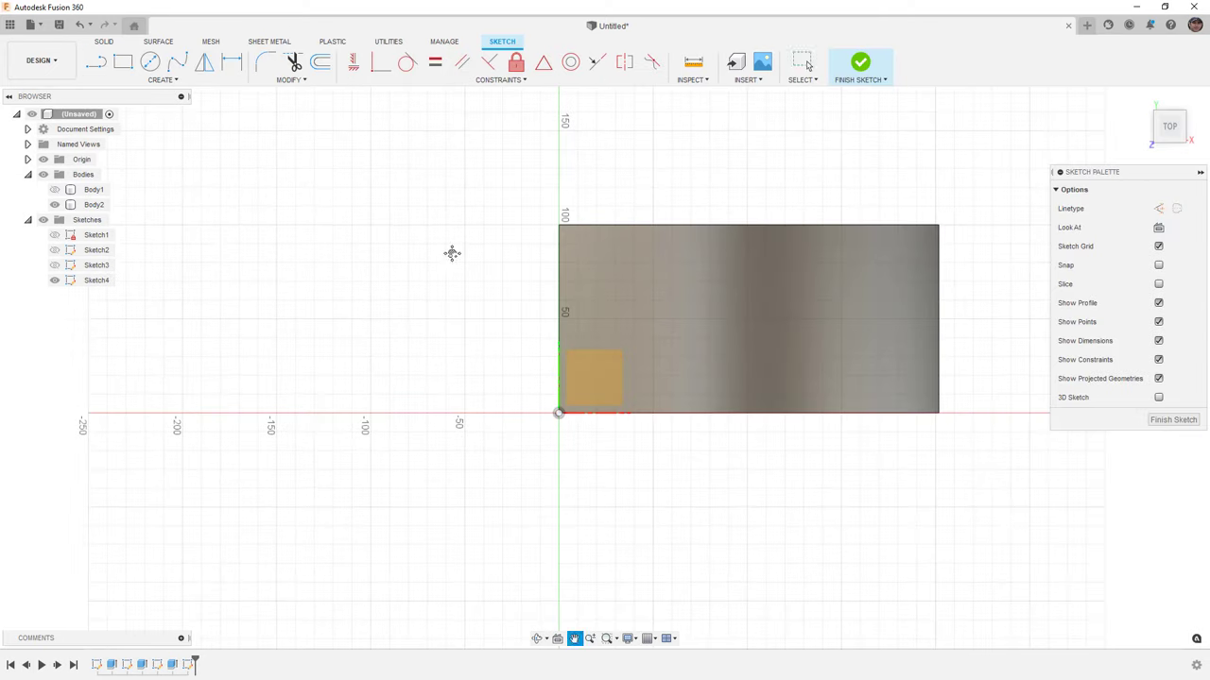
left_click(123, 62)
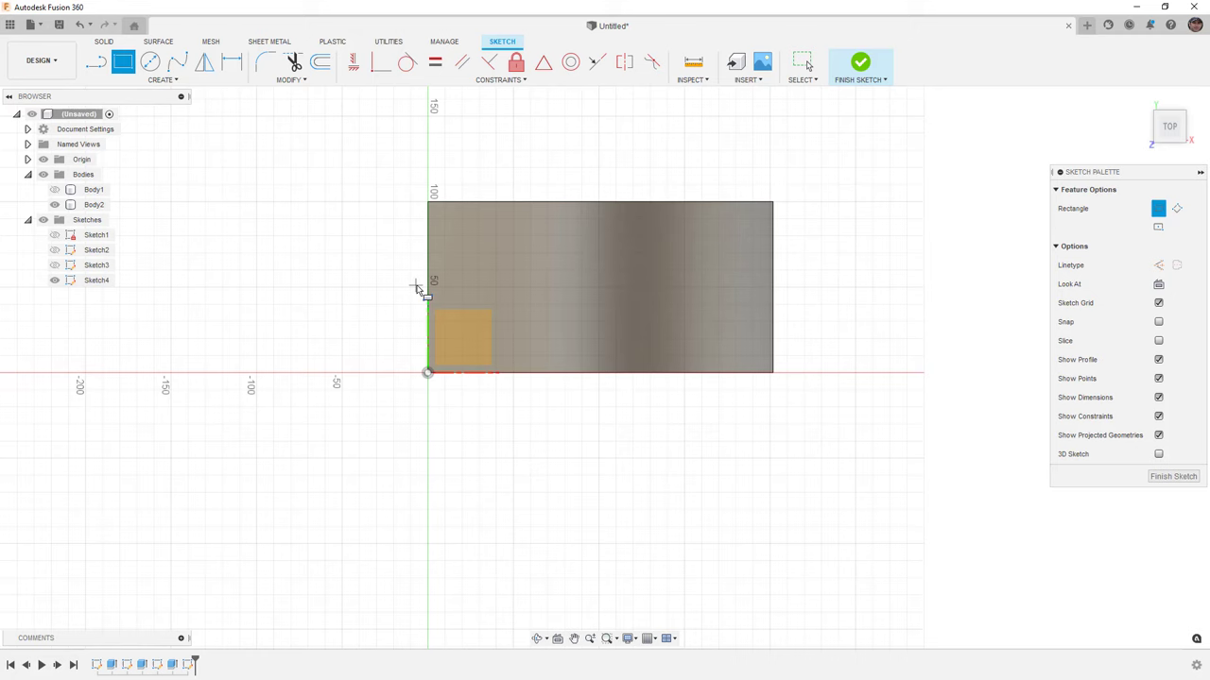
left_click(430, 373)
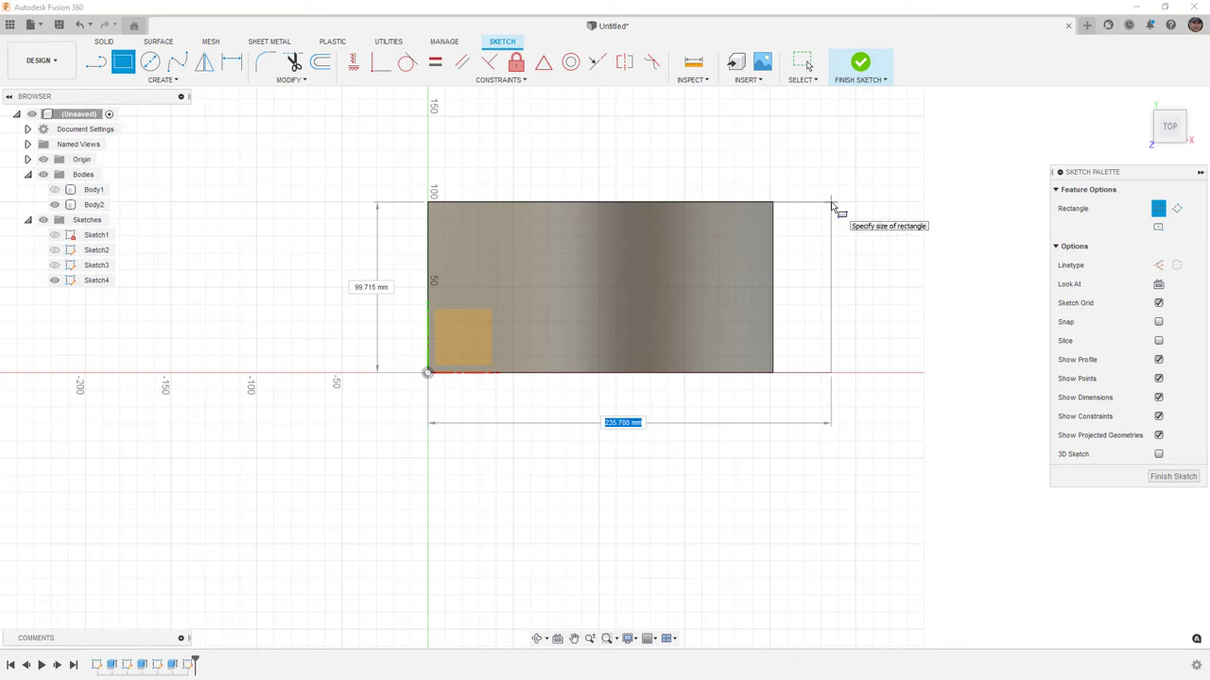
left_click(832, 203)
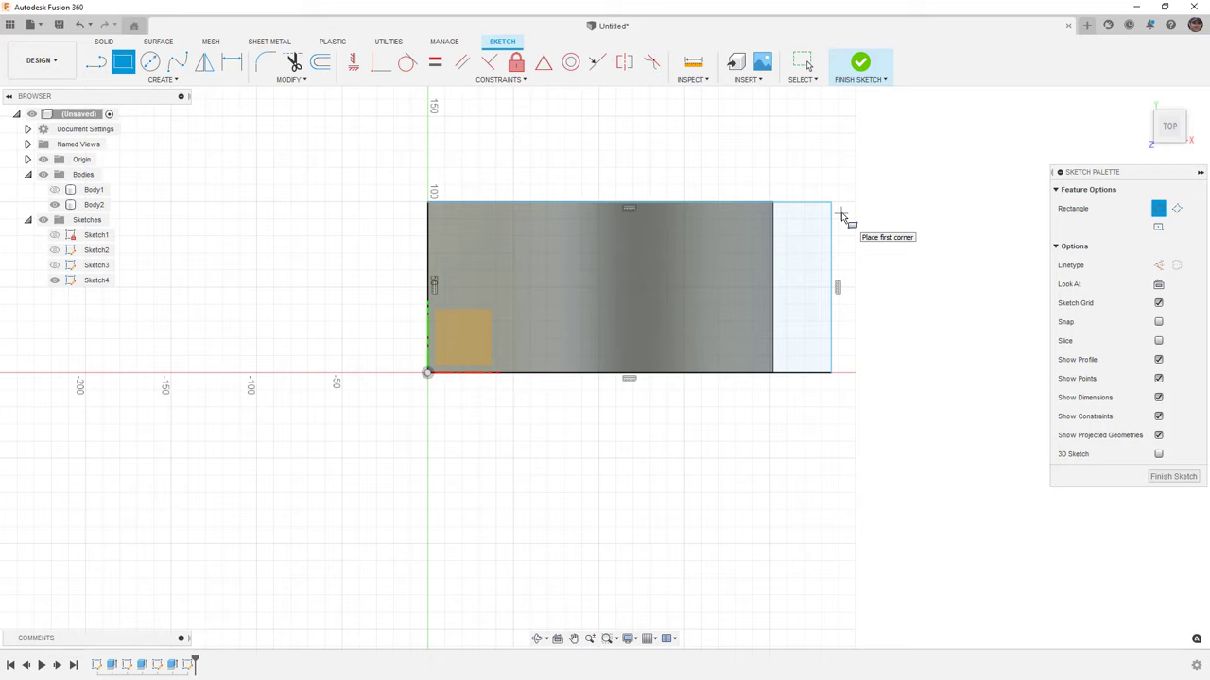
scroll(444, 199, "up", 3)
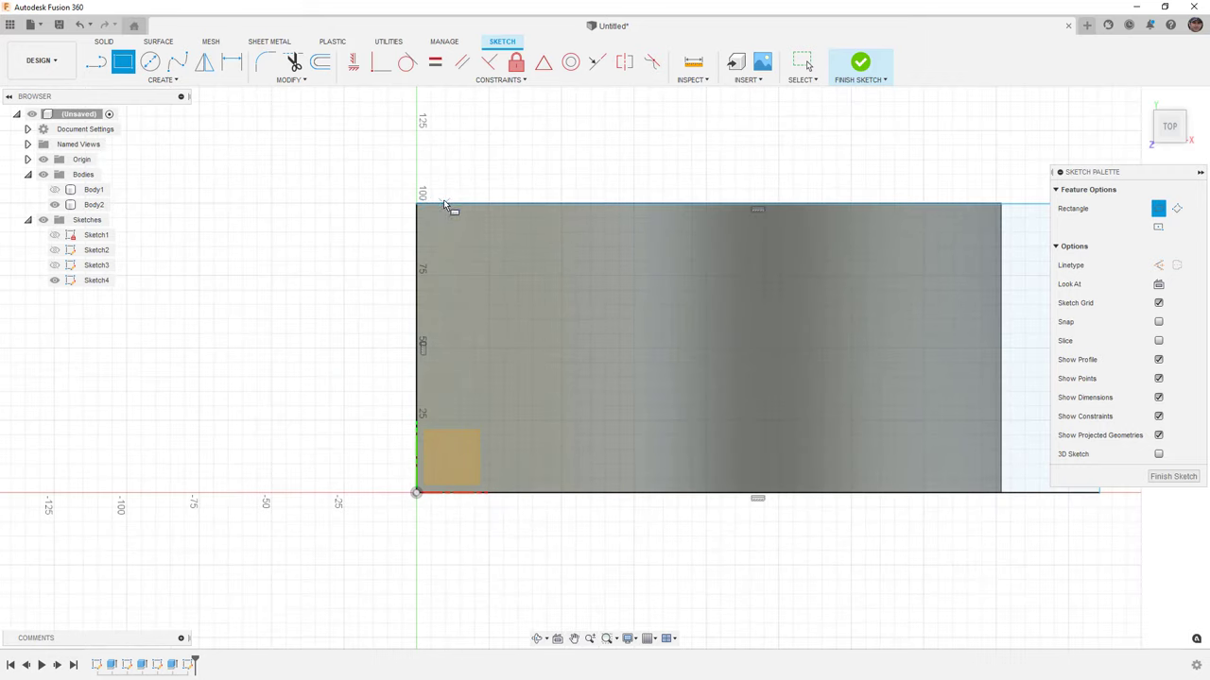
scroll(444, 199, "up", 2)
scroll(422, 206, "down", 4)
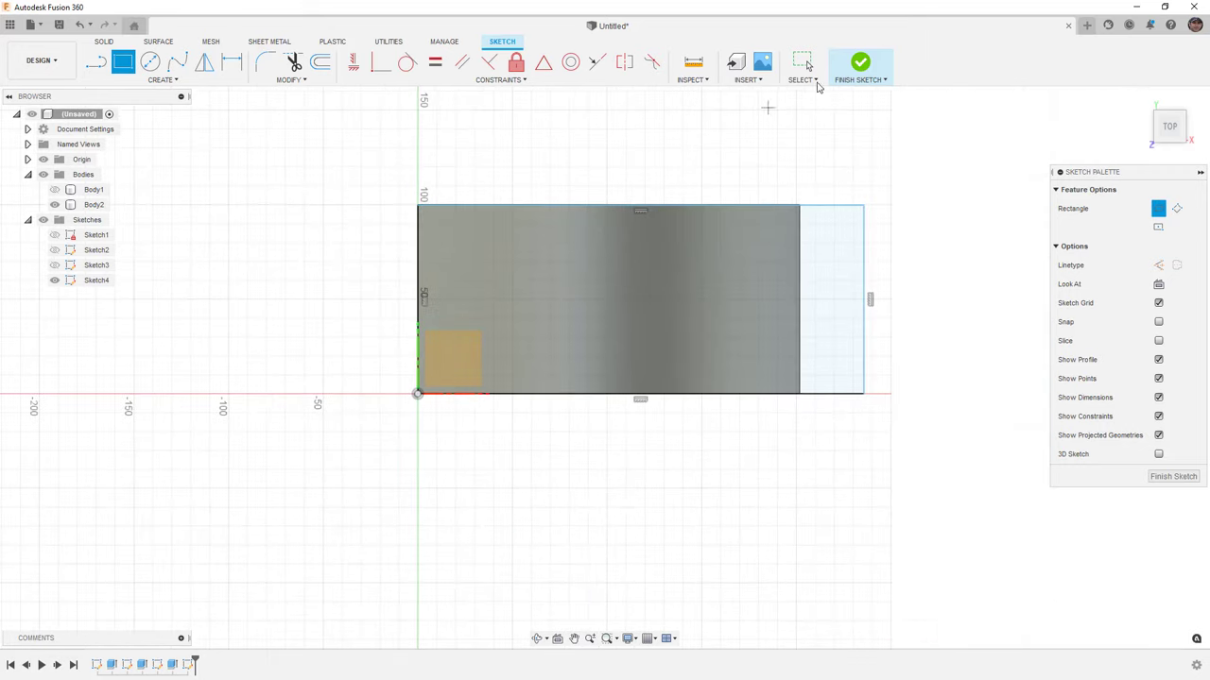
left_click(858, 74)
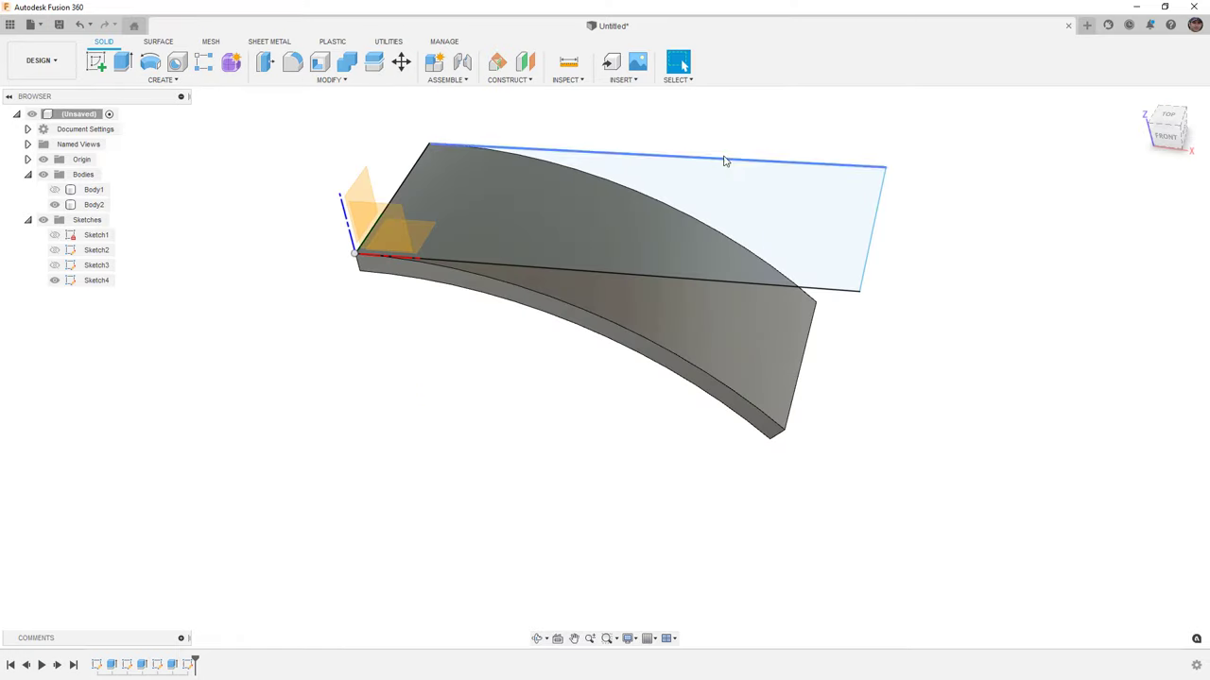
middle_click_drag(805, 133, 804, 181)
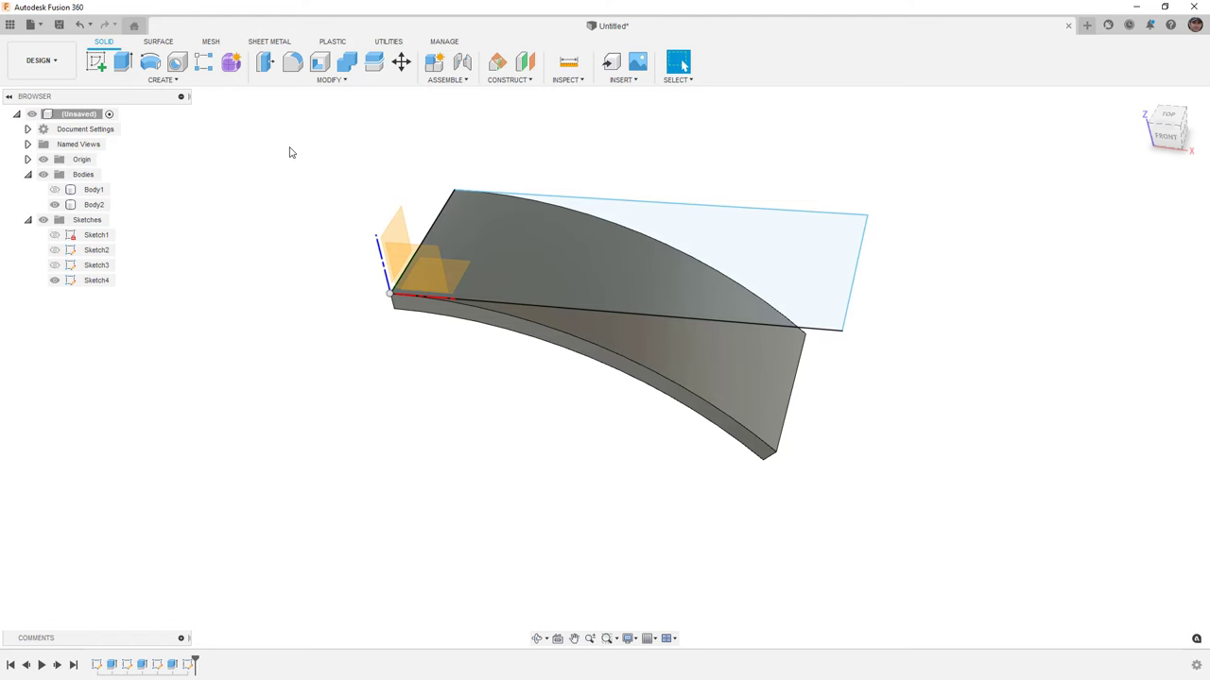
- Generate a 19-cell Voronoi pattern sized to the rectangle profile and publish it into Sketch4
left_click(230, 81)
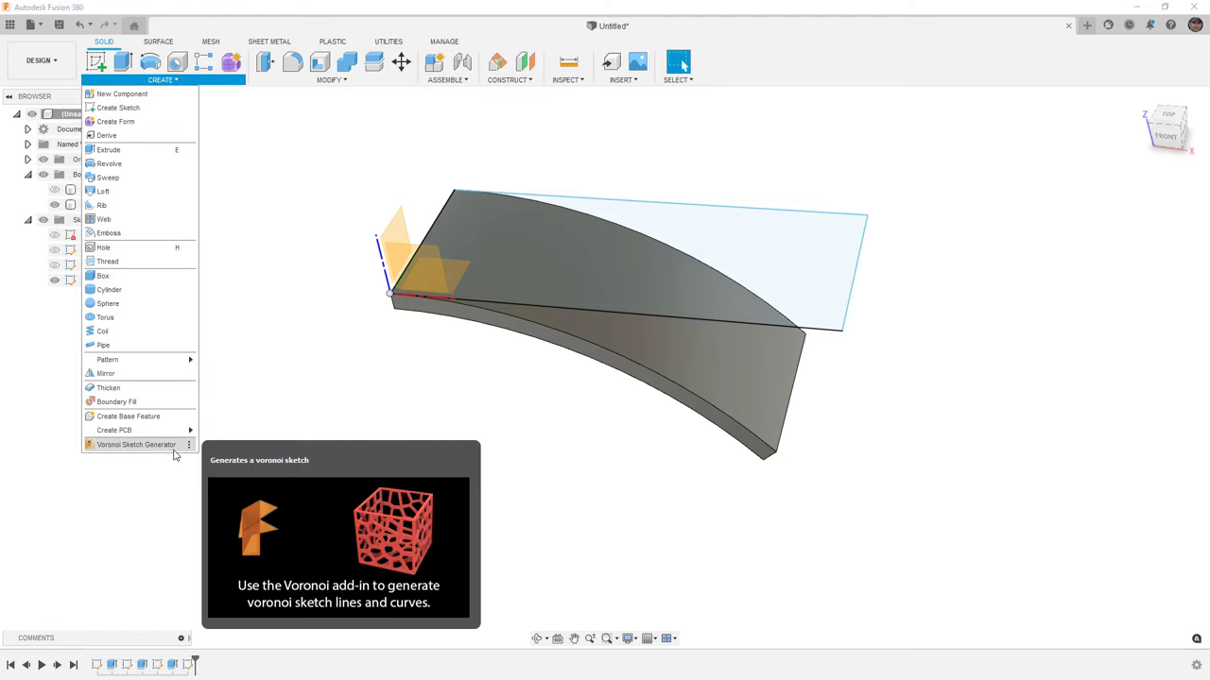
left_click(173, 446)
left_click(782, 224)
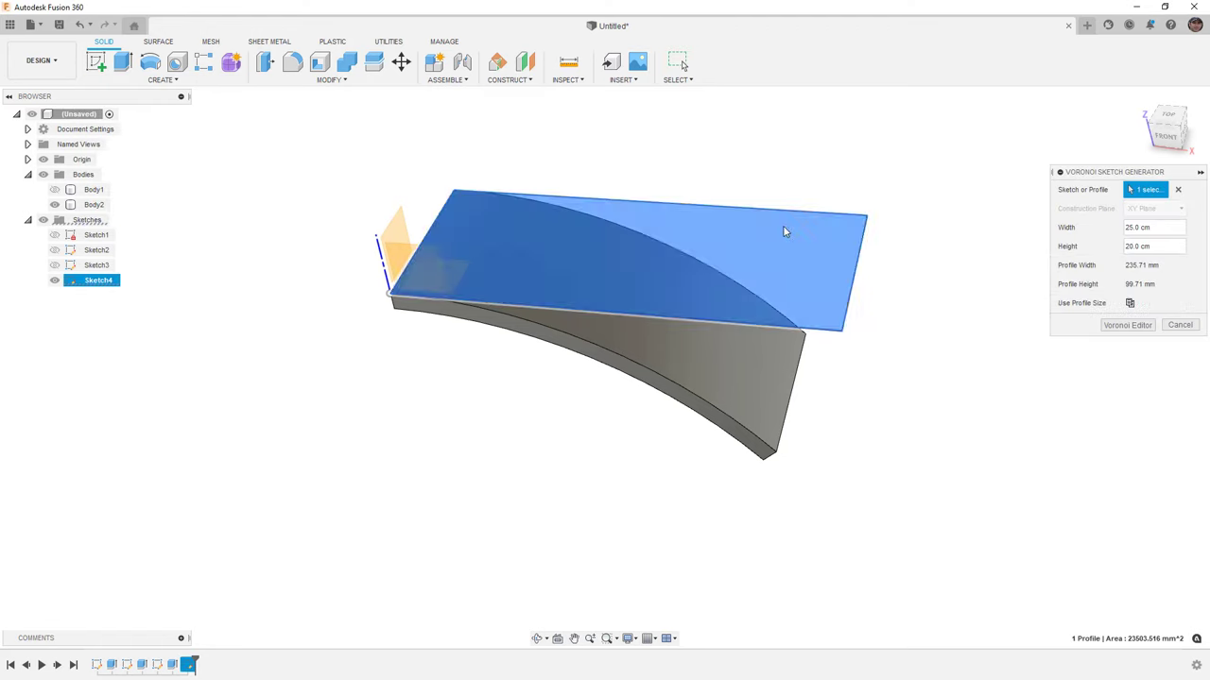
left_click(1130, 304)
left_click(1133, 325)
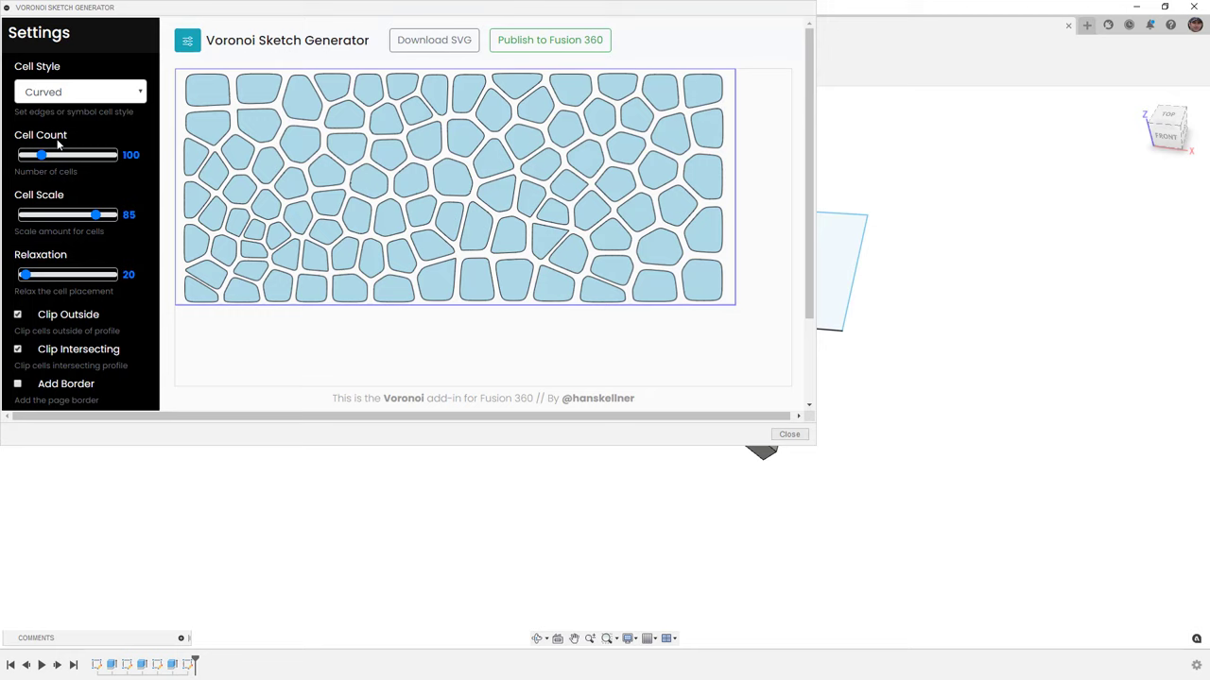
left_click_drag(41, 156, 26, 158)
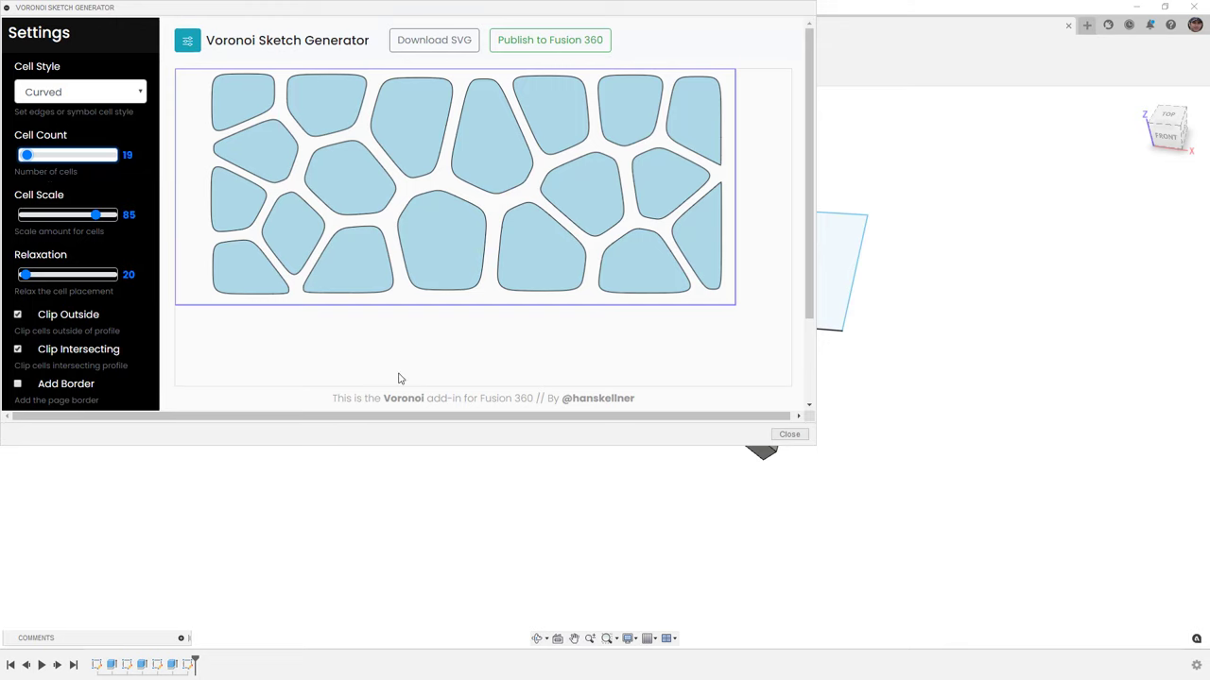
scroll(100, 343, "down", 2)
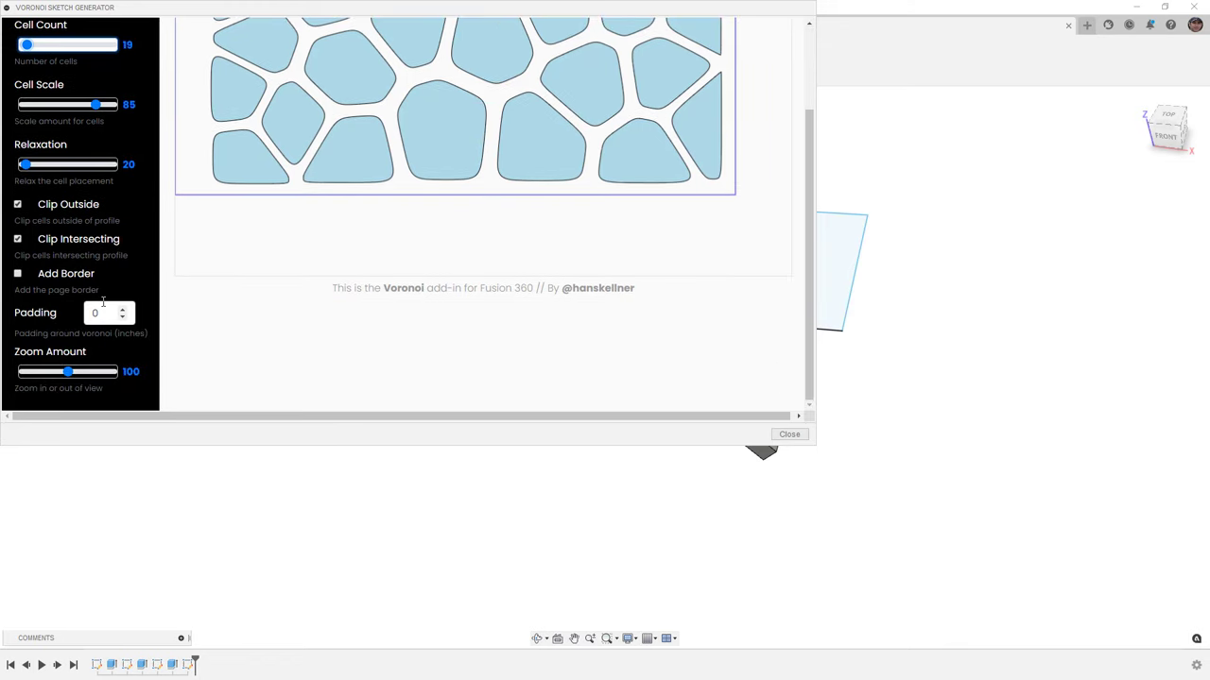
scroll(121, 312, "up", 2)
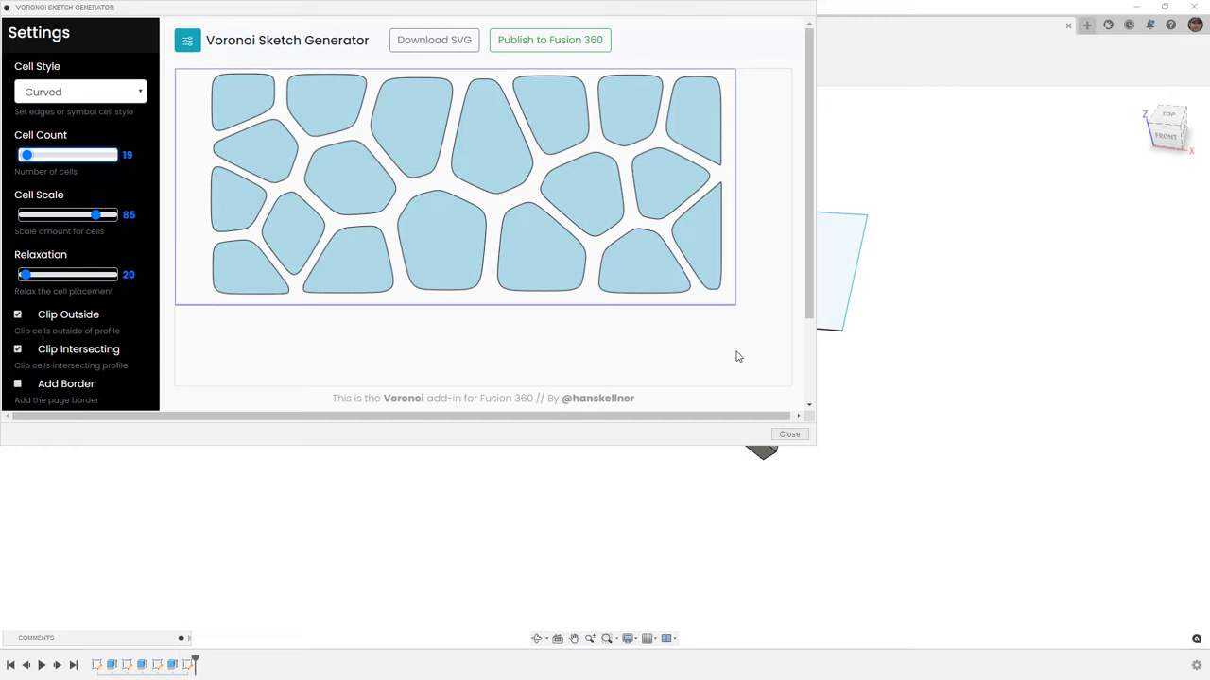
left_click(557, 41)
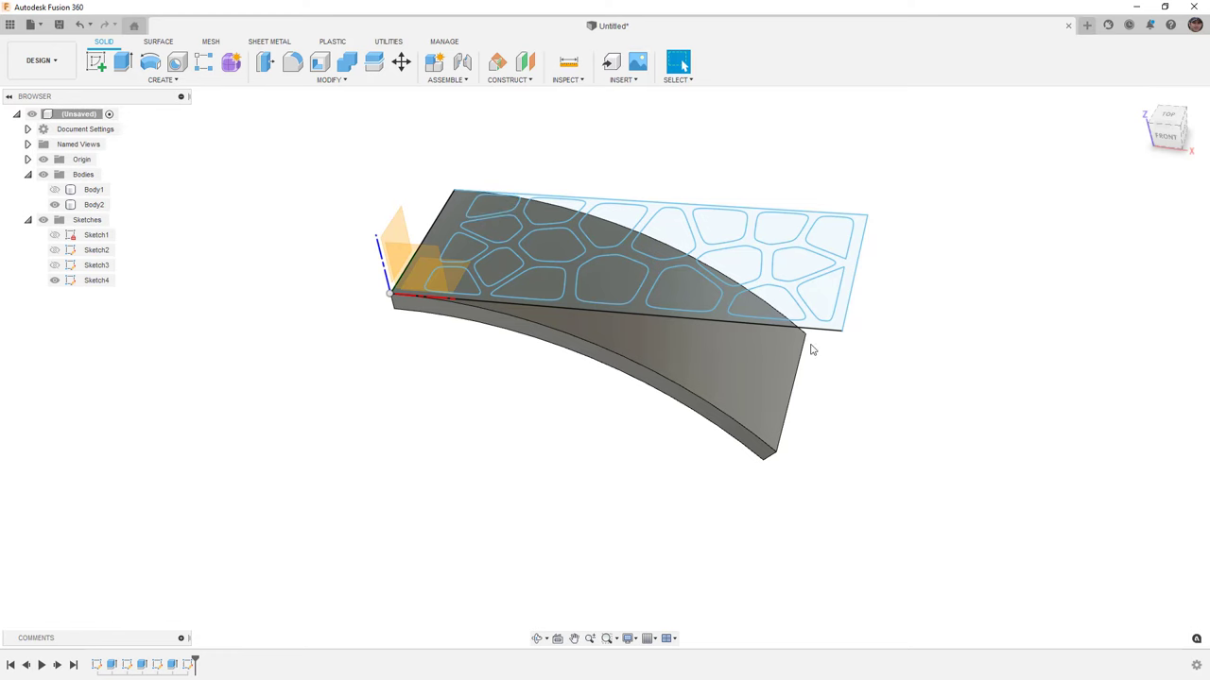
- Select all 19 cell regions by picking the outer frame and inverting the selection
left_click(461, 212)
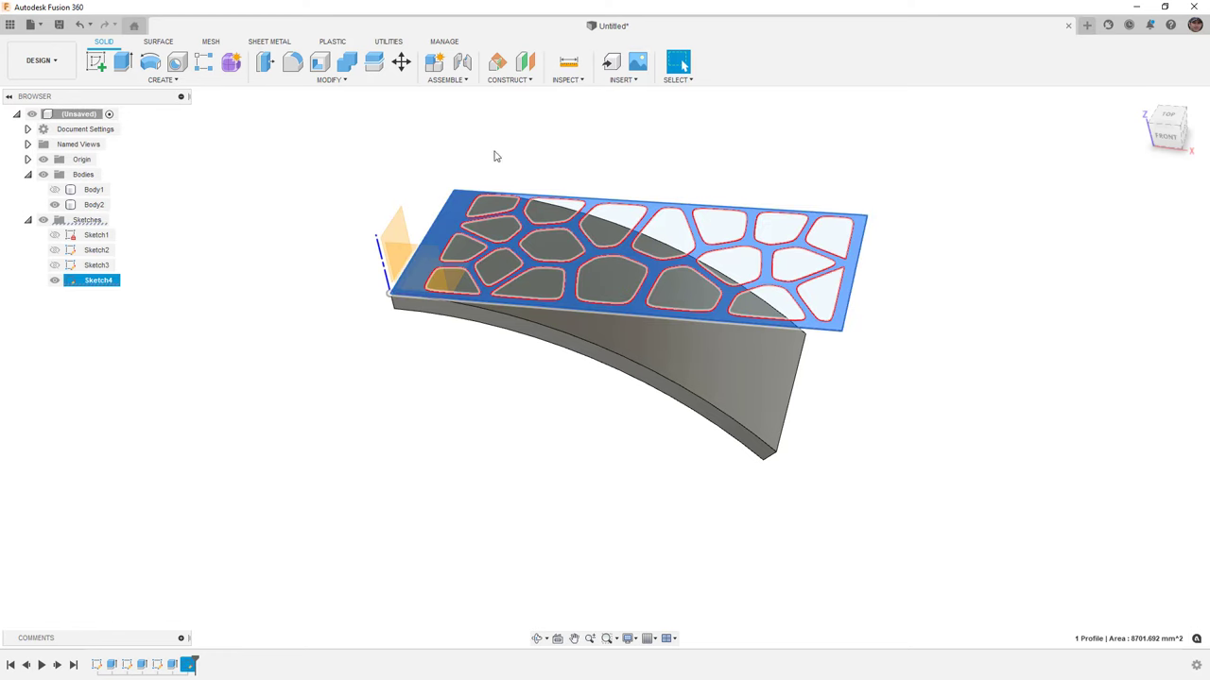
left_click(677, 74)
mouse_move(709, 150)
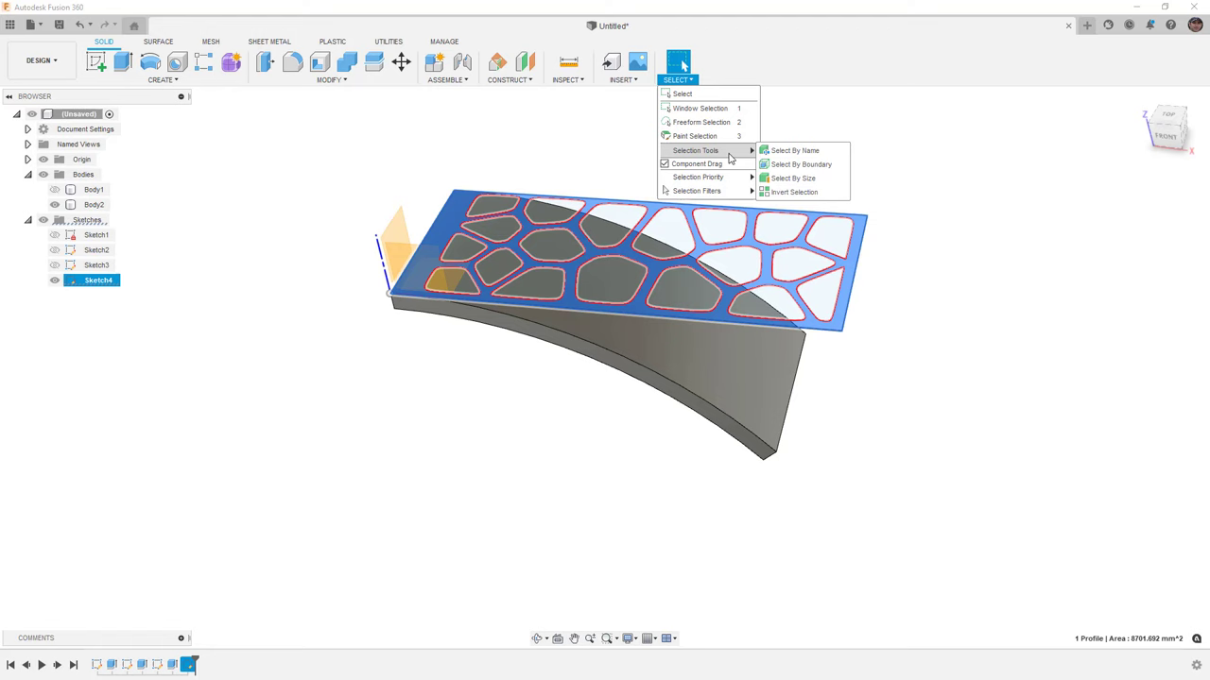
left_click(794, 193)
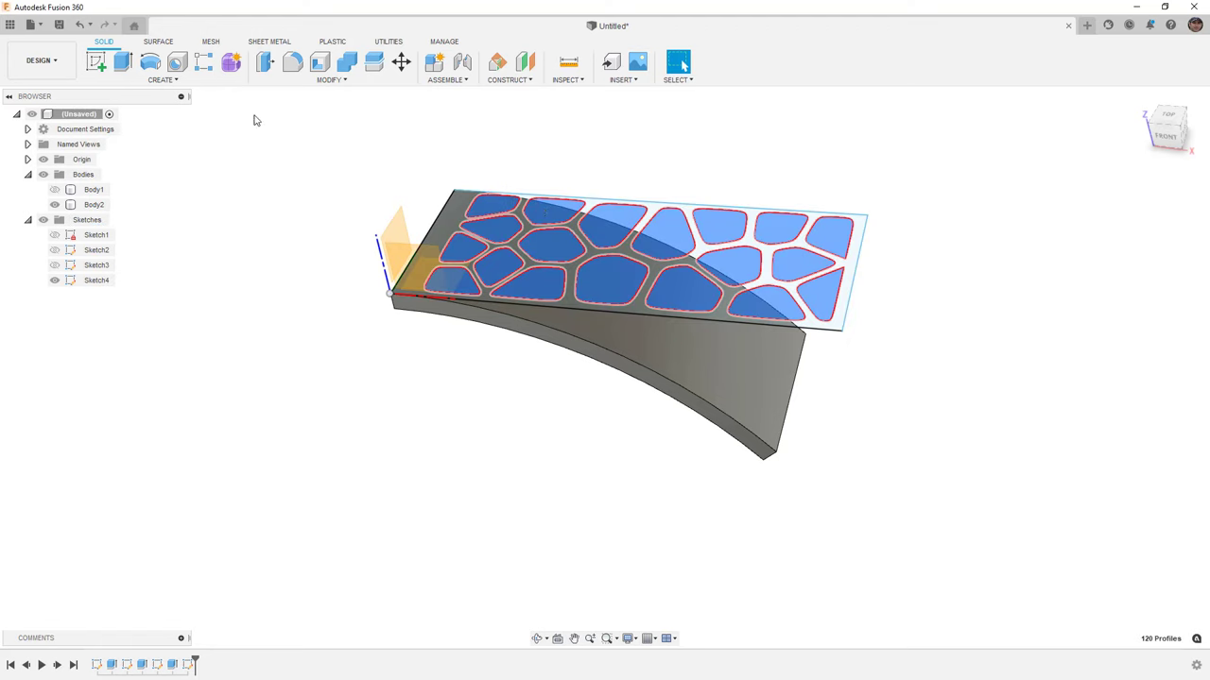
- Emboss the selected cell profiles onto the curved panel's top face
left_click(198, 83)
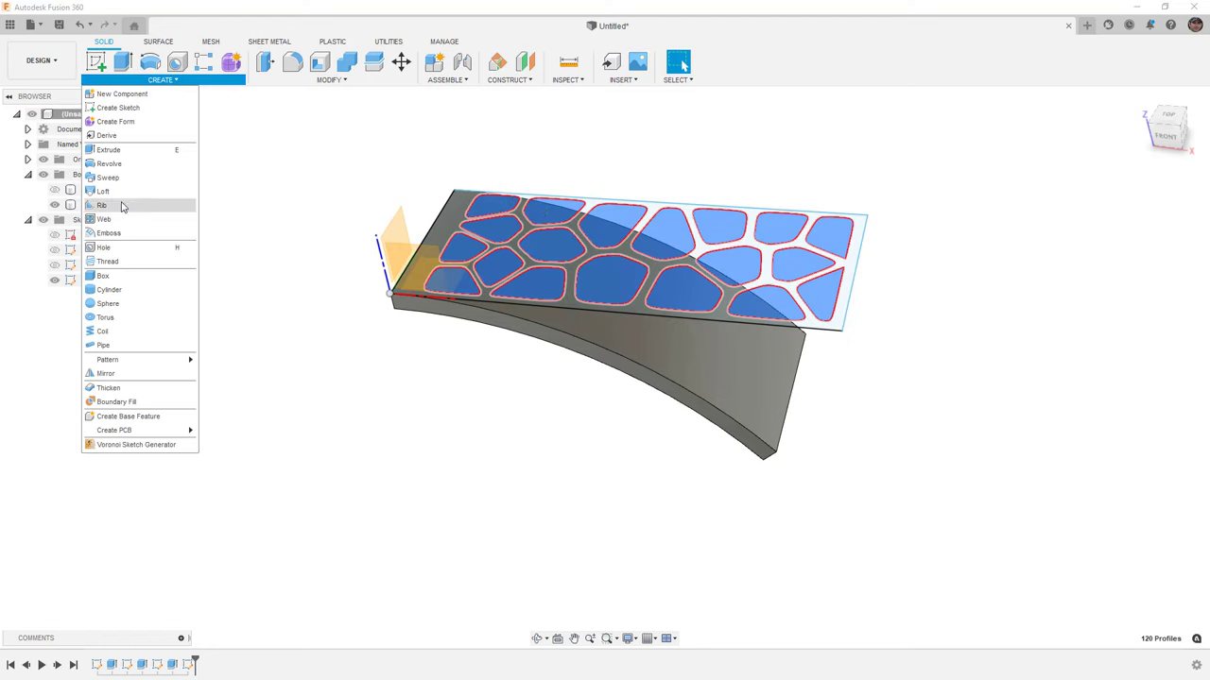
left_click(102, 233)
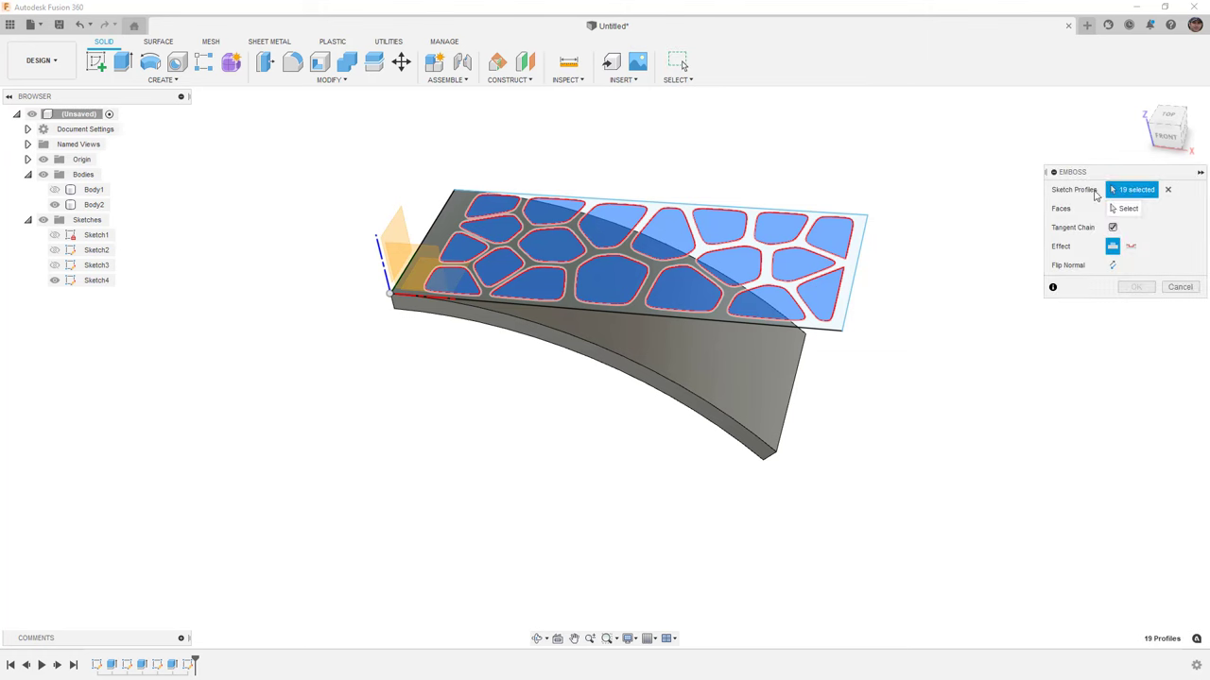
left_click(1124, 208)
left_click(746, 396)
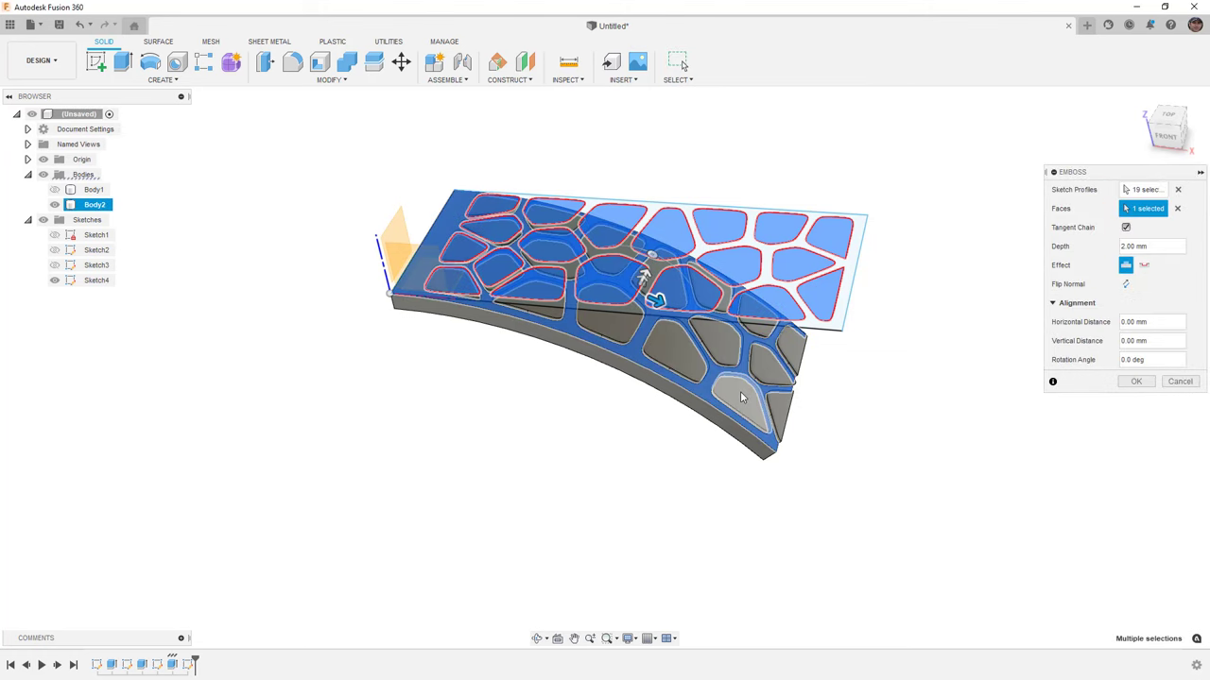
middle_click_drag(746, 397, 704, 334, "shift")
scroll(662, 354, "up", 5)
scroll(600, 341, "up", 4)
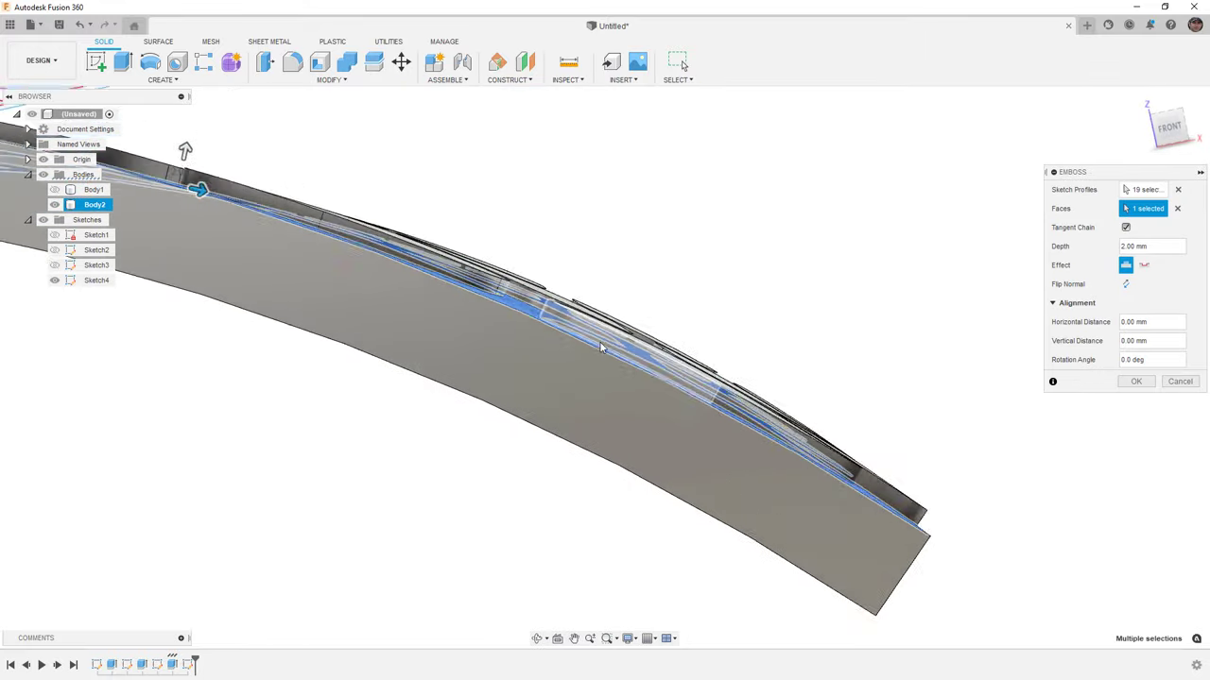
middle_click_drag(624, 354, 988, 361, "shift")
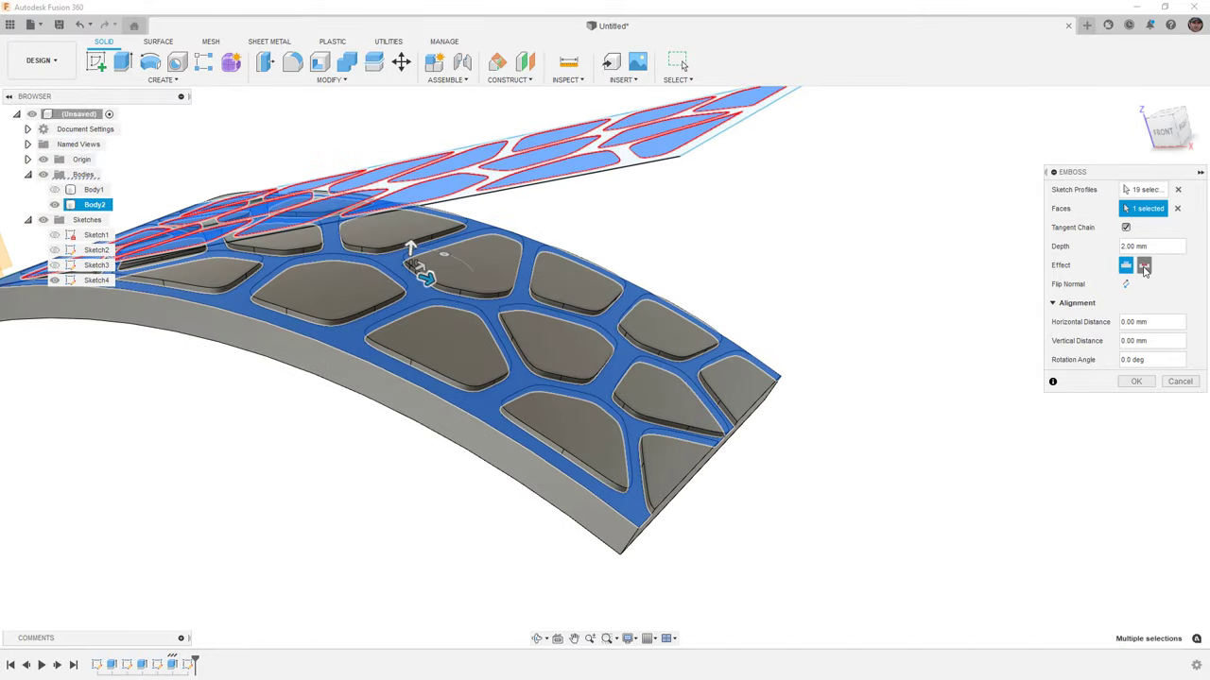
- Switch the emboss to Deboss at -10 mm depth, confirm, and orbit to inspect the openings
left_click(1144, 266)
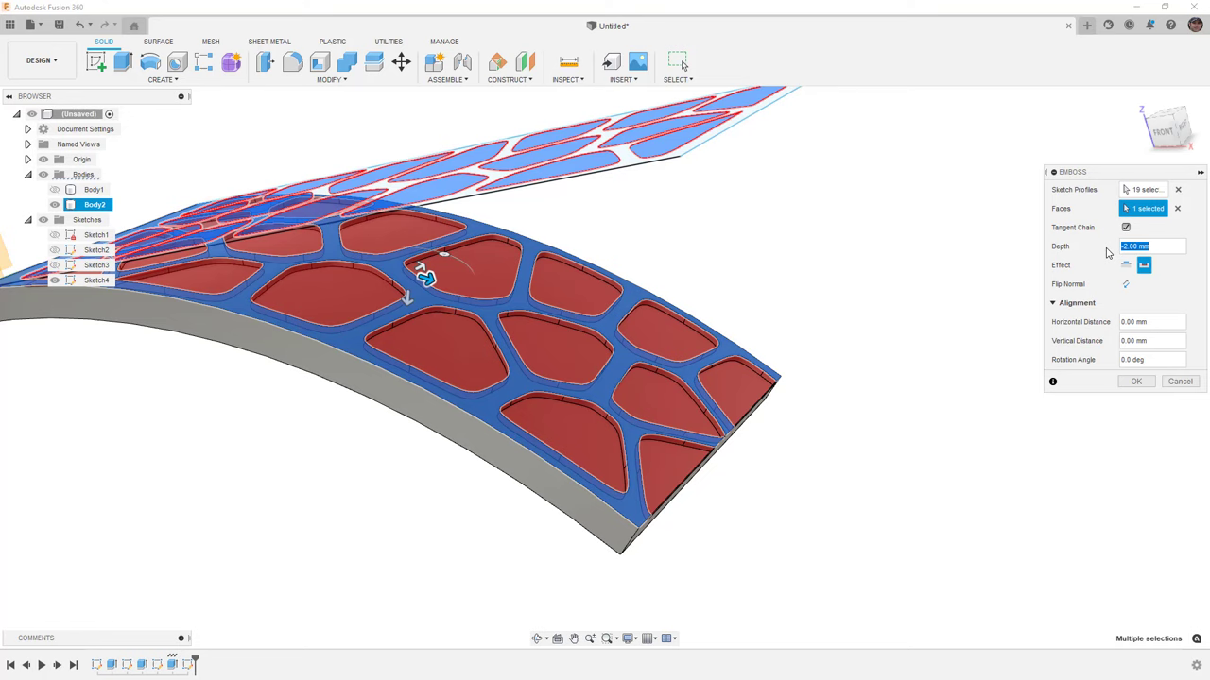
key("BackSpace")
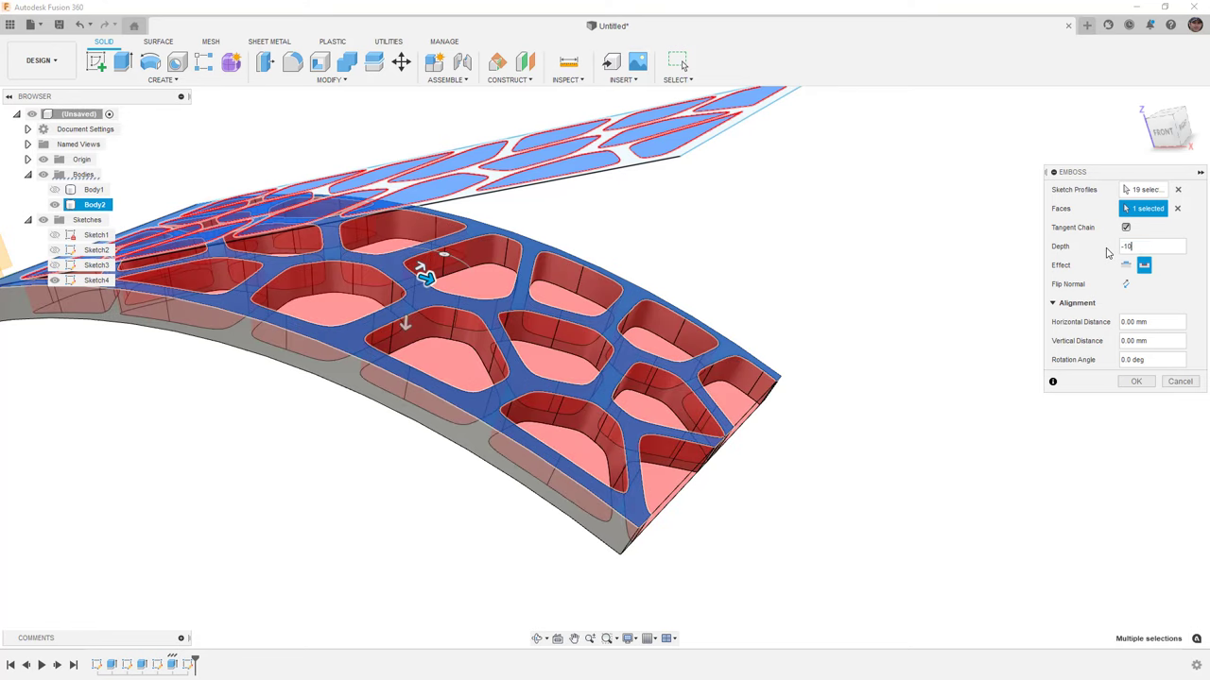
left_click(1136, 381)
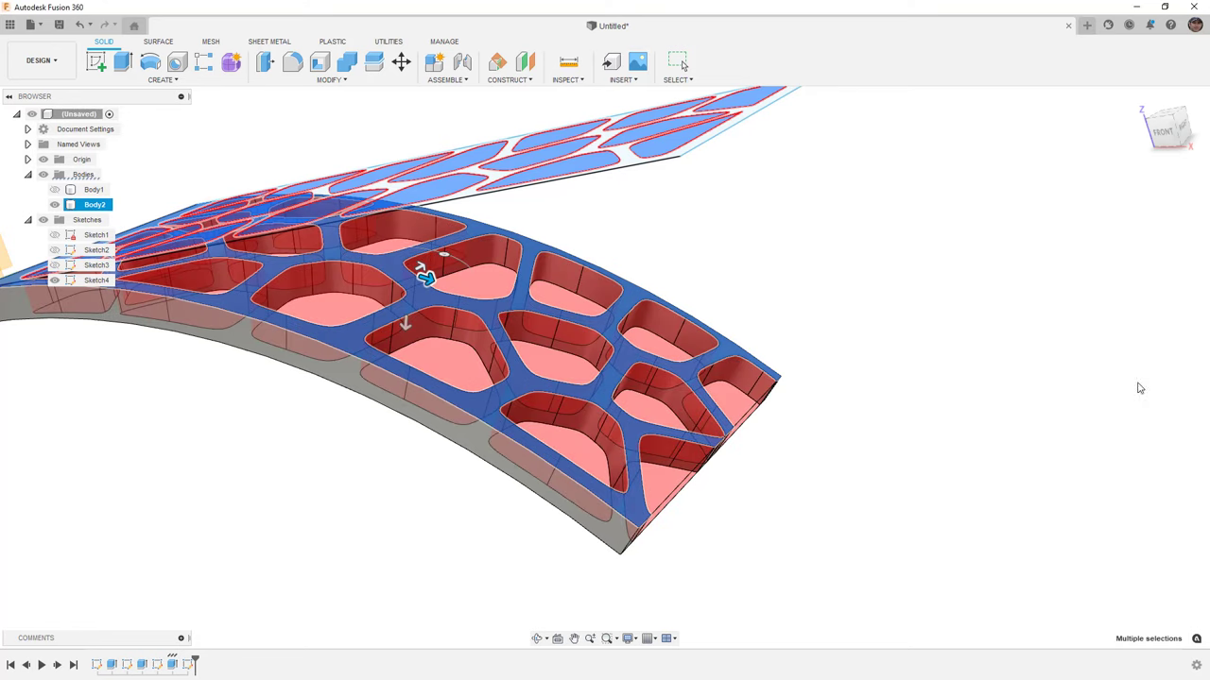
key("F6")
left_click(833, 375)
middle_click_drag(833, 375, 682, 64, "shift")
middle_click_drag(775, 431, 789, 378, "shift")
- Hide the origin planes and axes, then orbit and zoom to inspect the perforated curved panel
key("Escape")
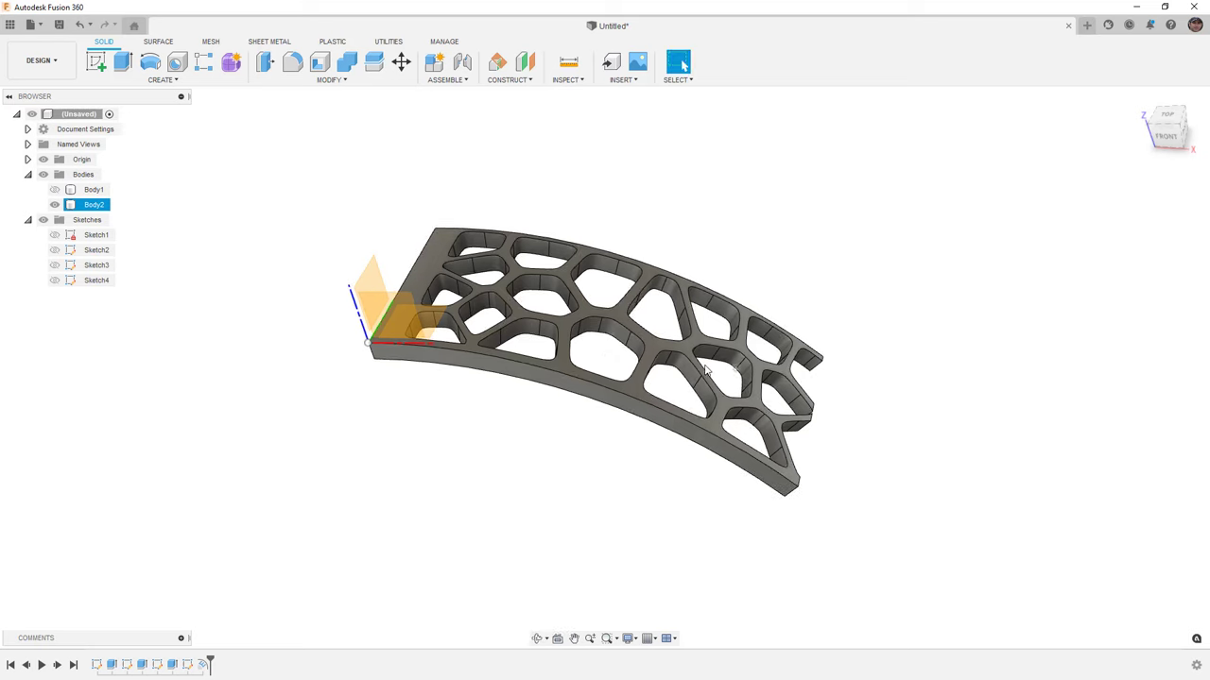
left_click(43, 159)
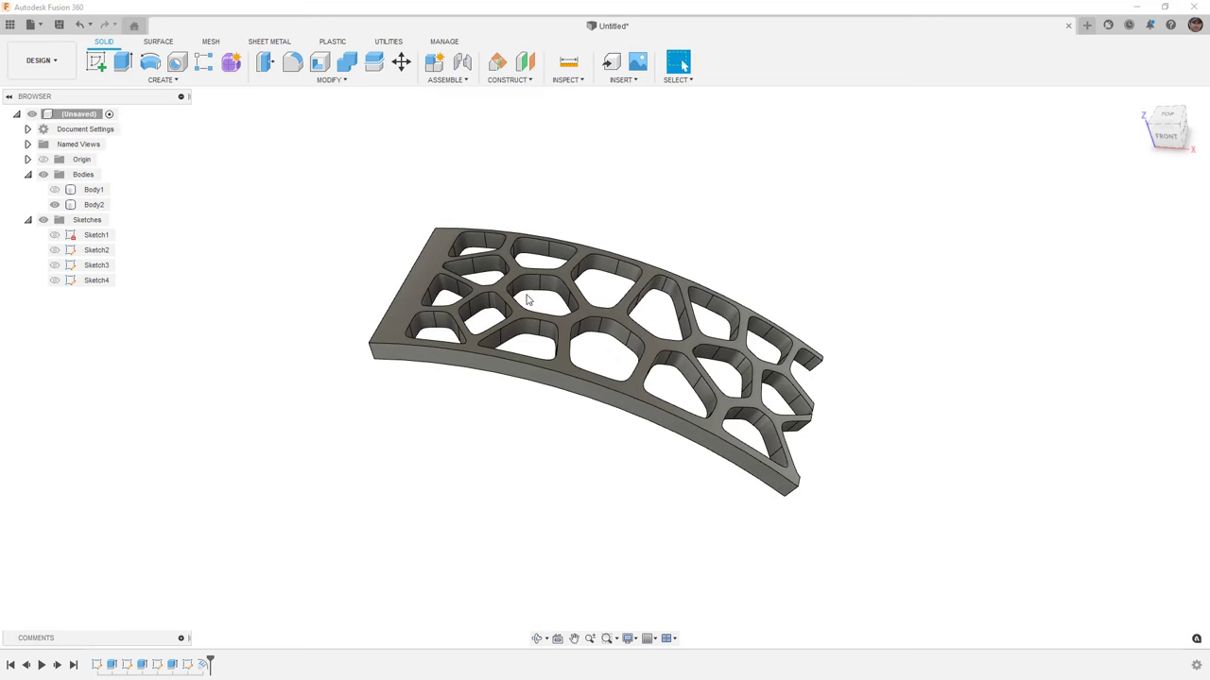
mouse_move(501, 284)
middle_mouse_down("shift")
mouse_move(521, 303)
mouse_move(511, 305)
middle_mouse_up("shift")
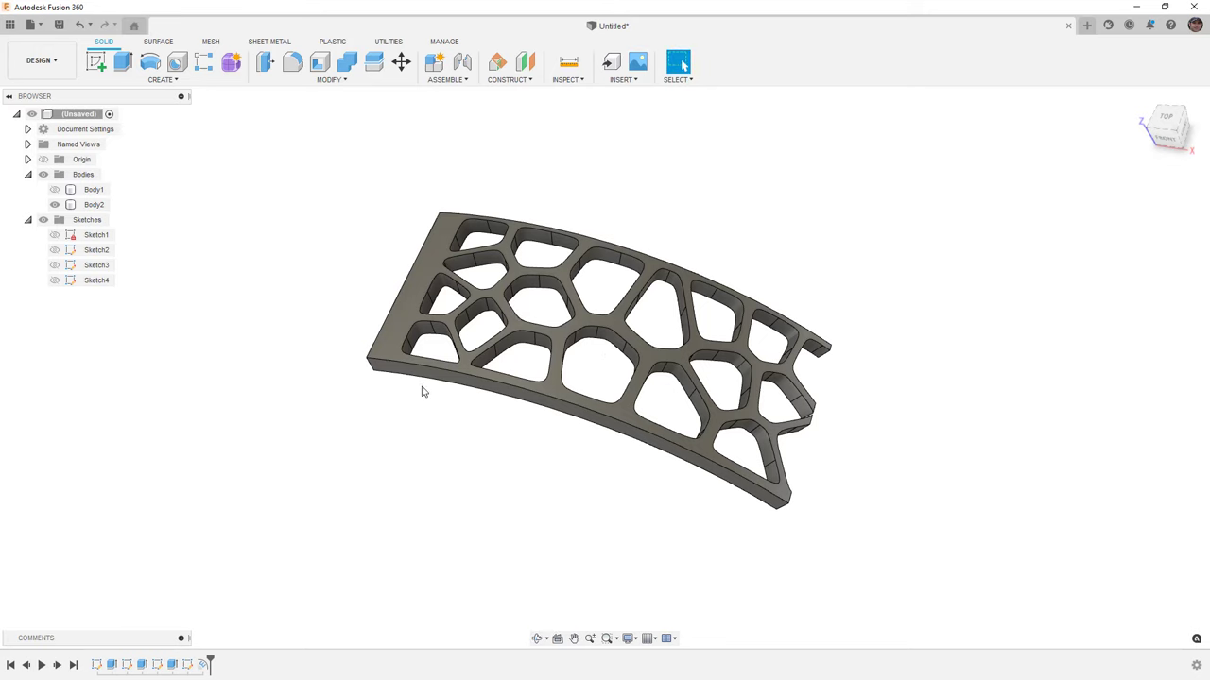
scroll(423, 391, "up", 1)
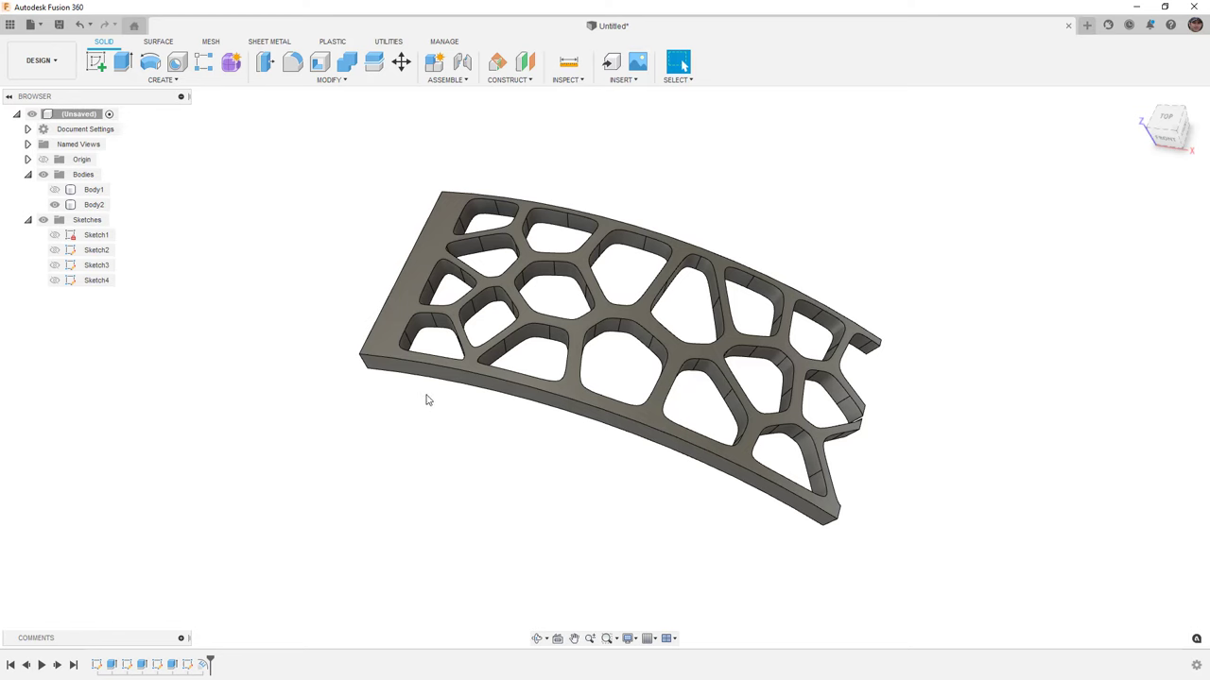
left_click(163, 80)
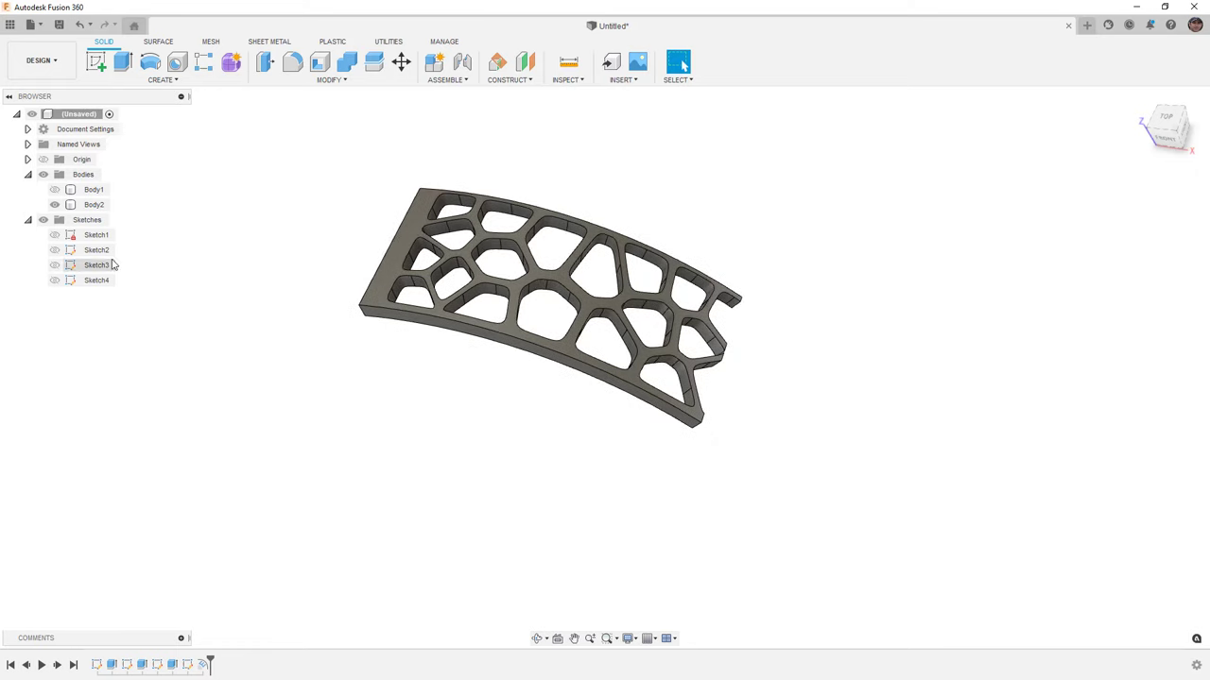
- Hide the panel body and sketch a closed six-point fit-point spline blob on the horizontal plane
left_click(54, 204)
left_click(96, 63)
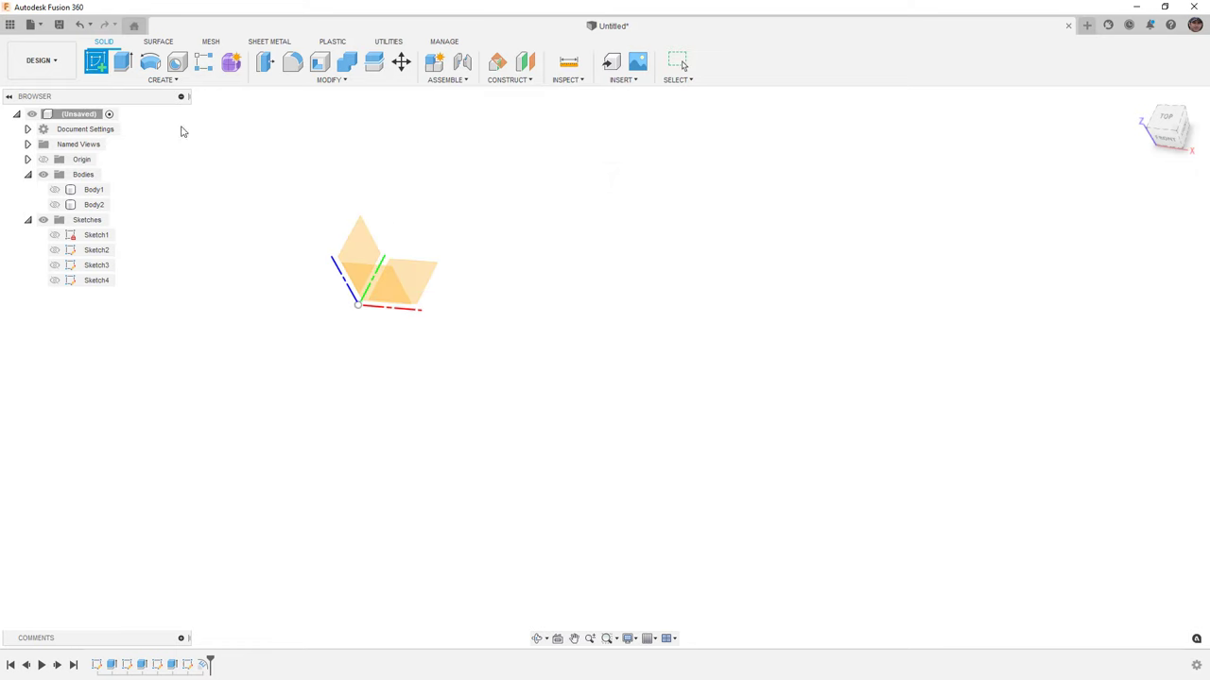
left_click(378, 284)
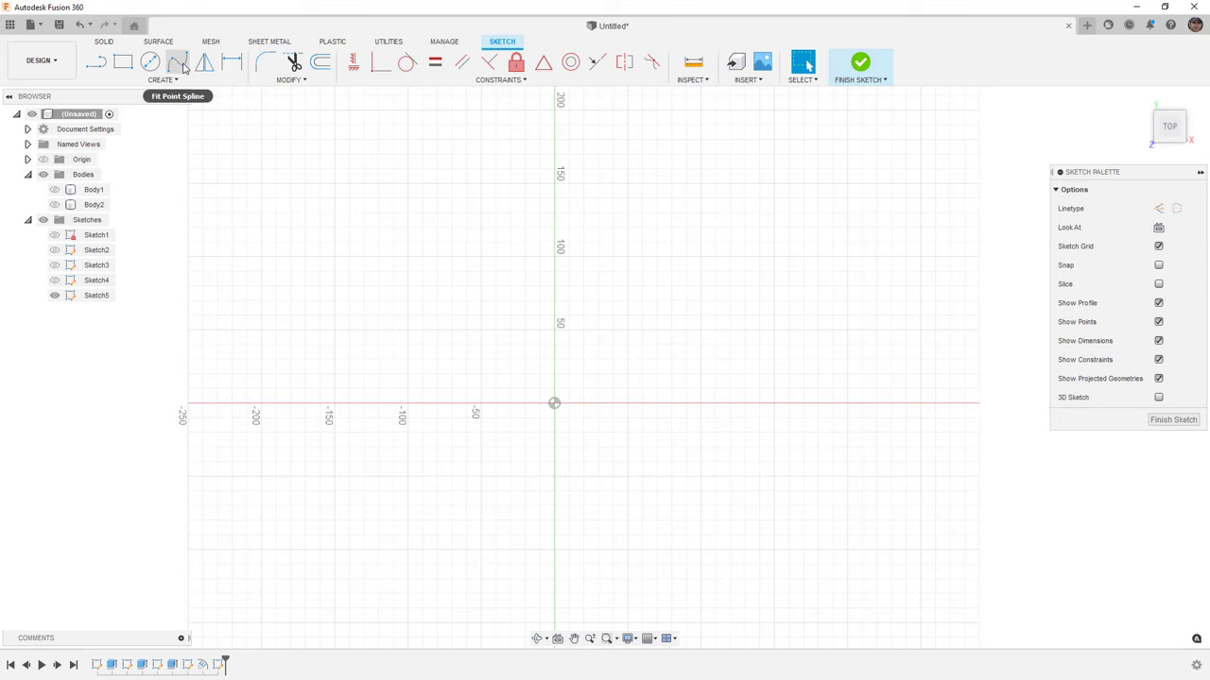
left_click(176, 62)
left_click(467, 325)
left_click(758, 194)
left_click(1031, 300)
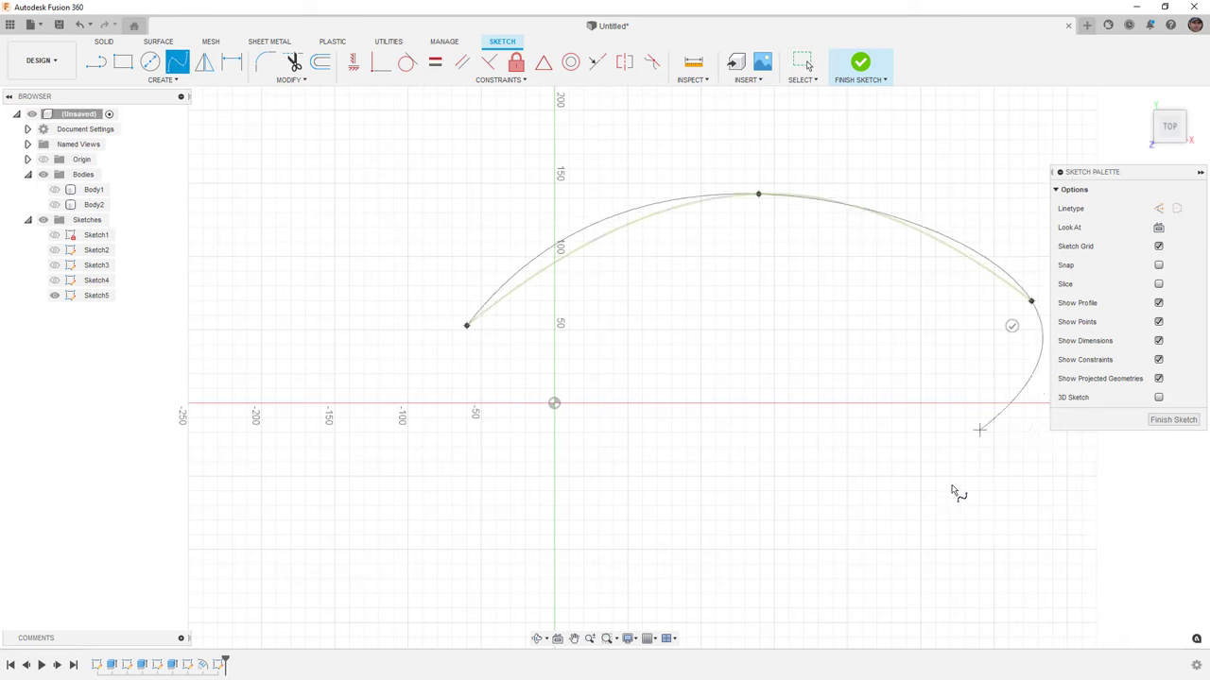
left_click(874, 610)
left_click(701, 551)
left_click(466, 612)
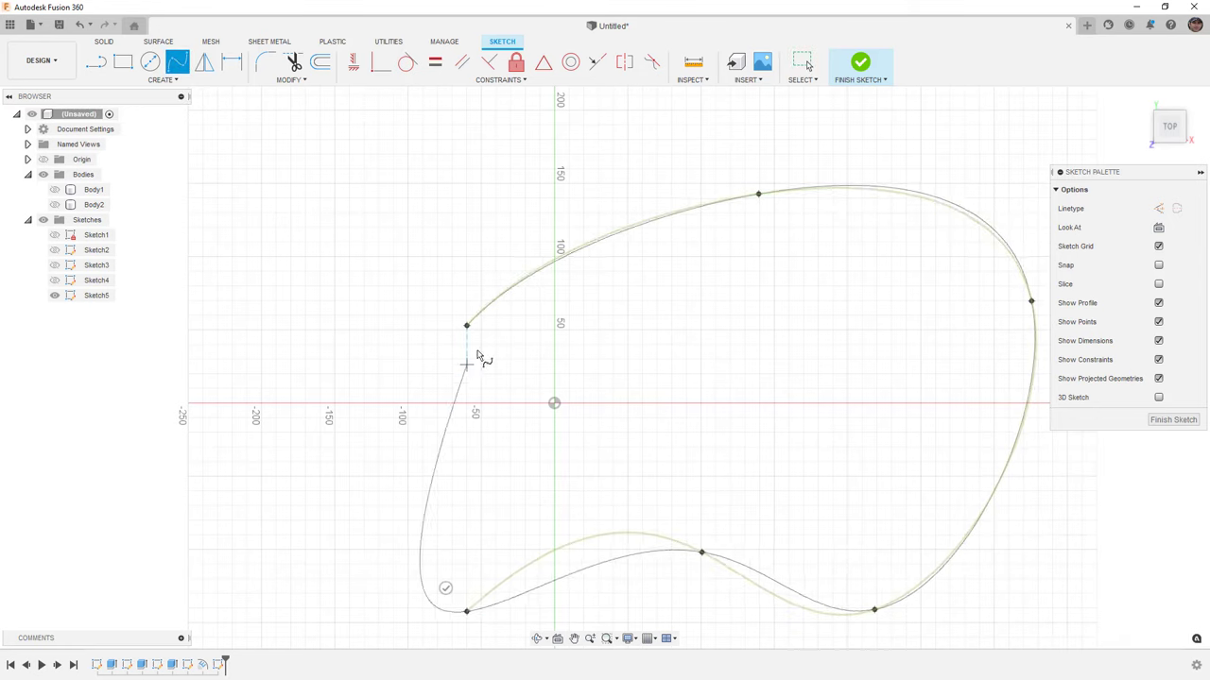
left_click(467, 325)
left_click(859, 64)
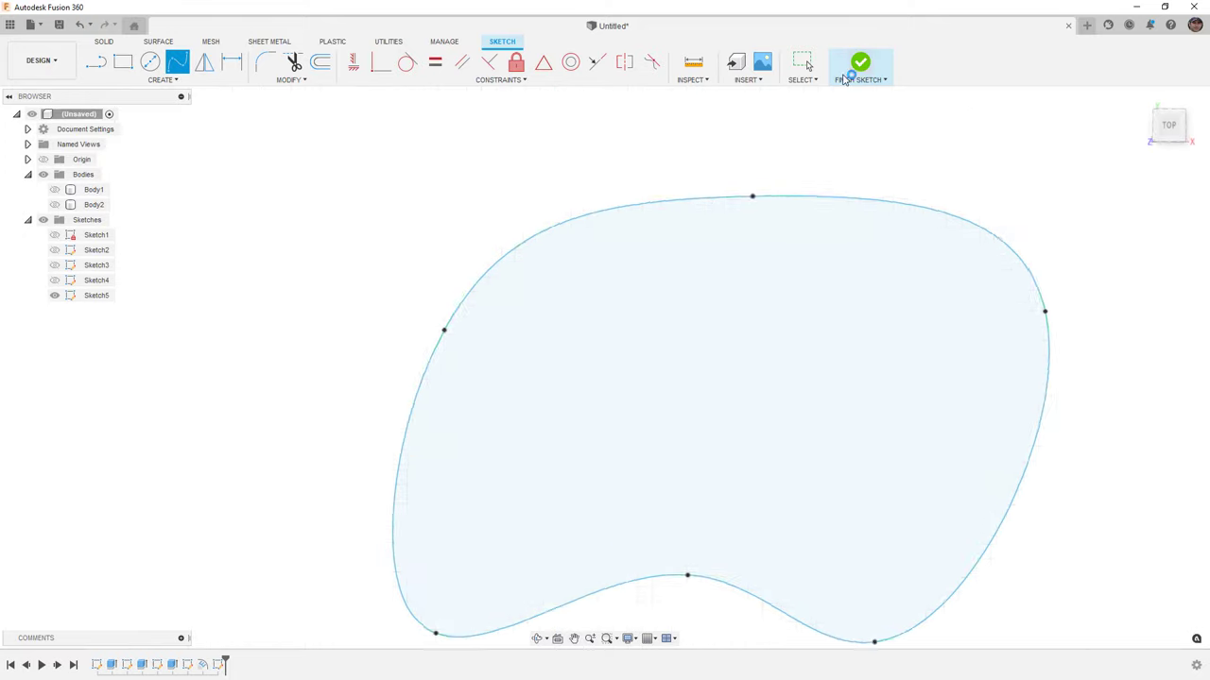
- Run the Voronoi Sketch Generator on the spline profile using its profile size, and open the editor
left_click(162, 80)
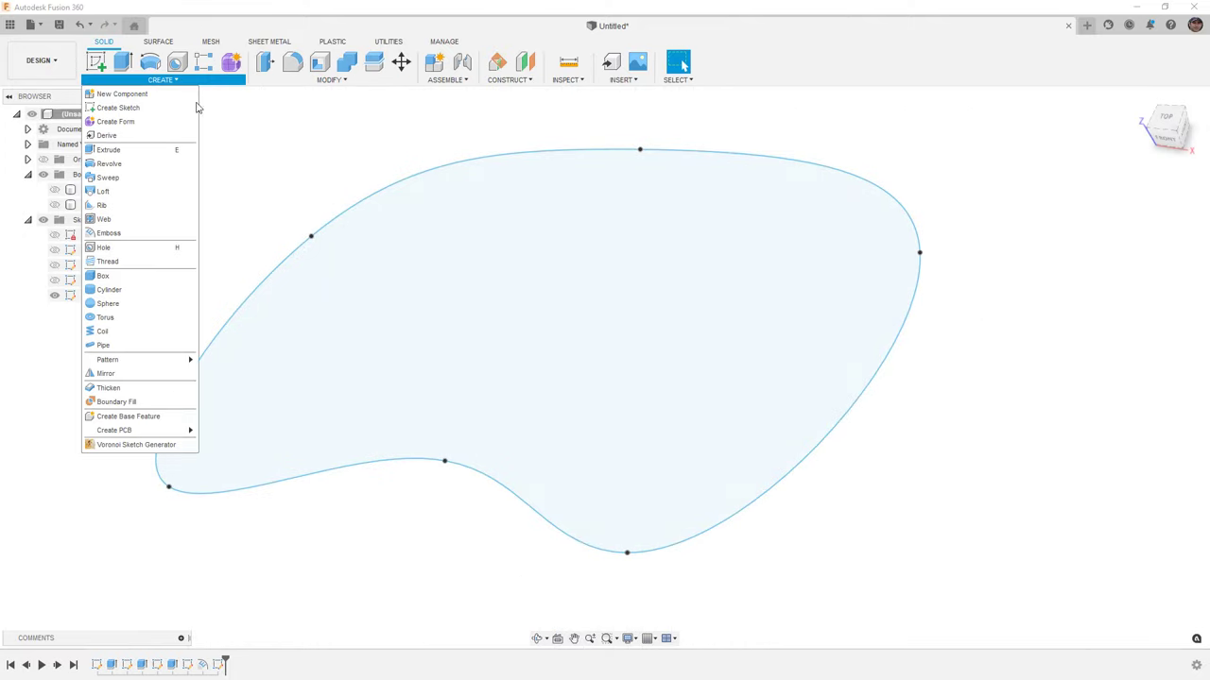
left_click(179, 443)
left_click(657, 249)
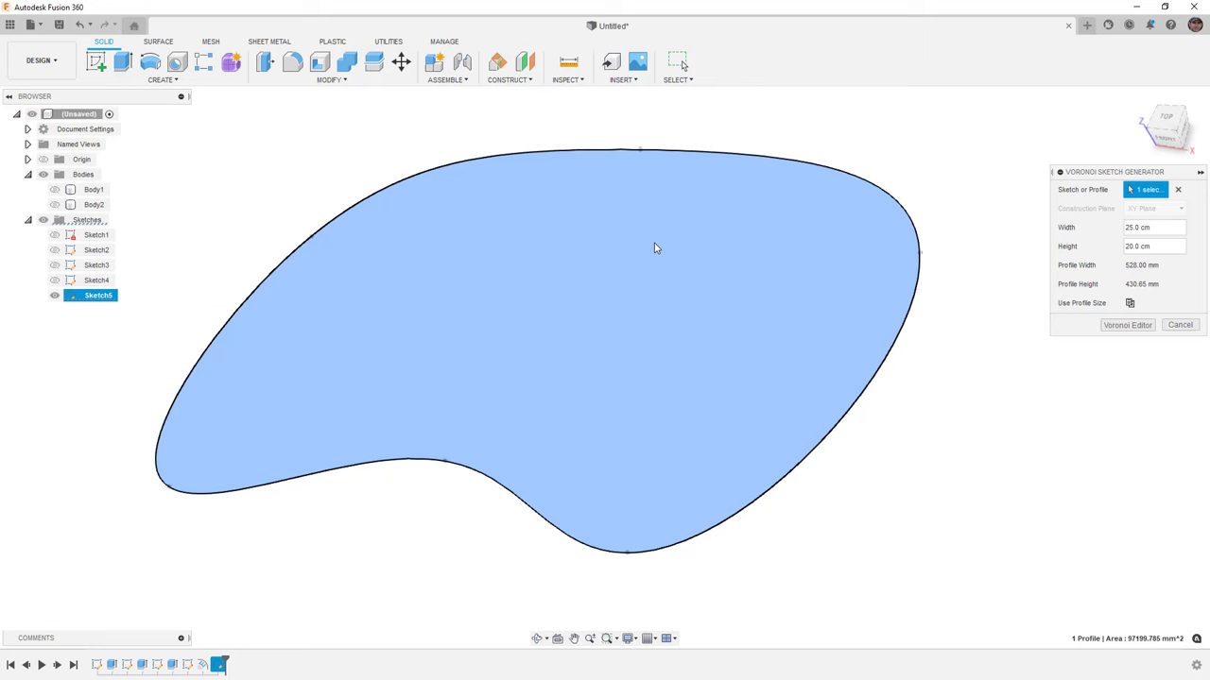
left_click(1129, 303)
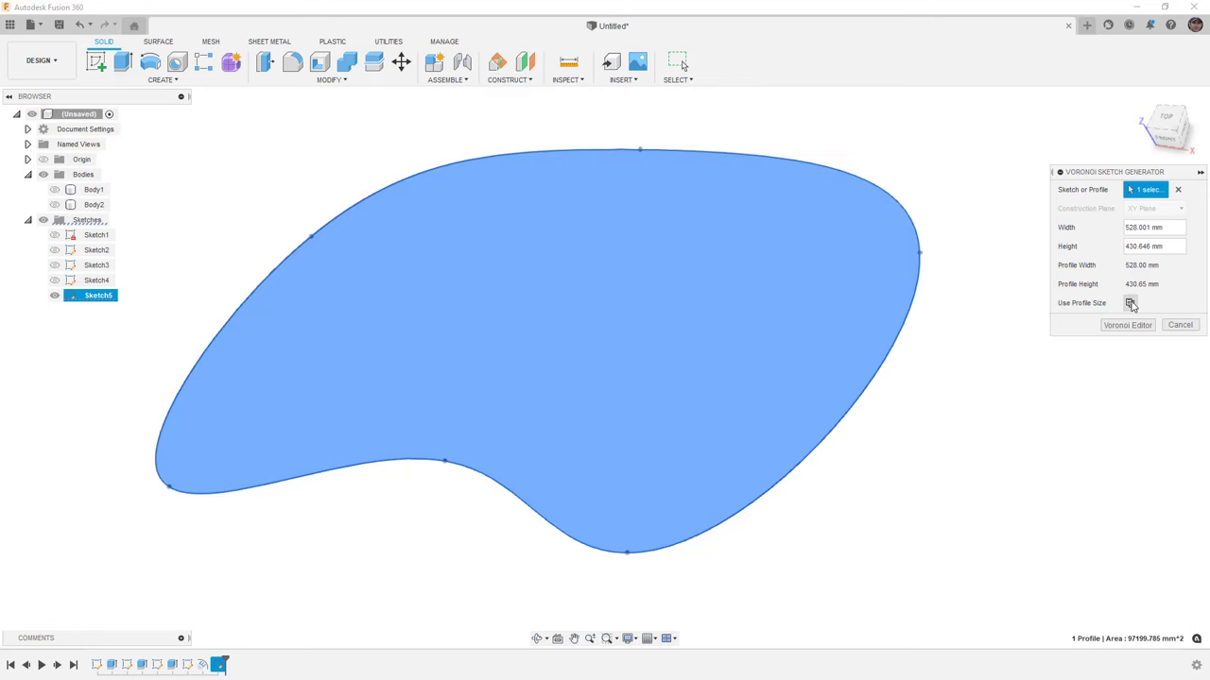
left_click(1128, 324)
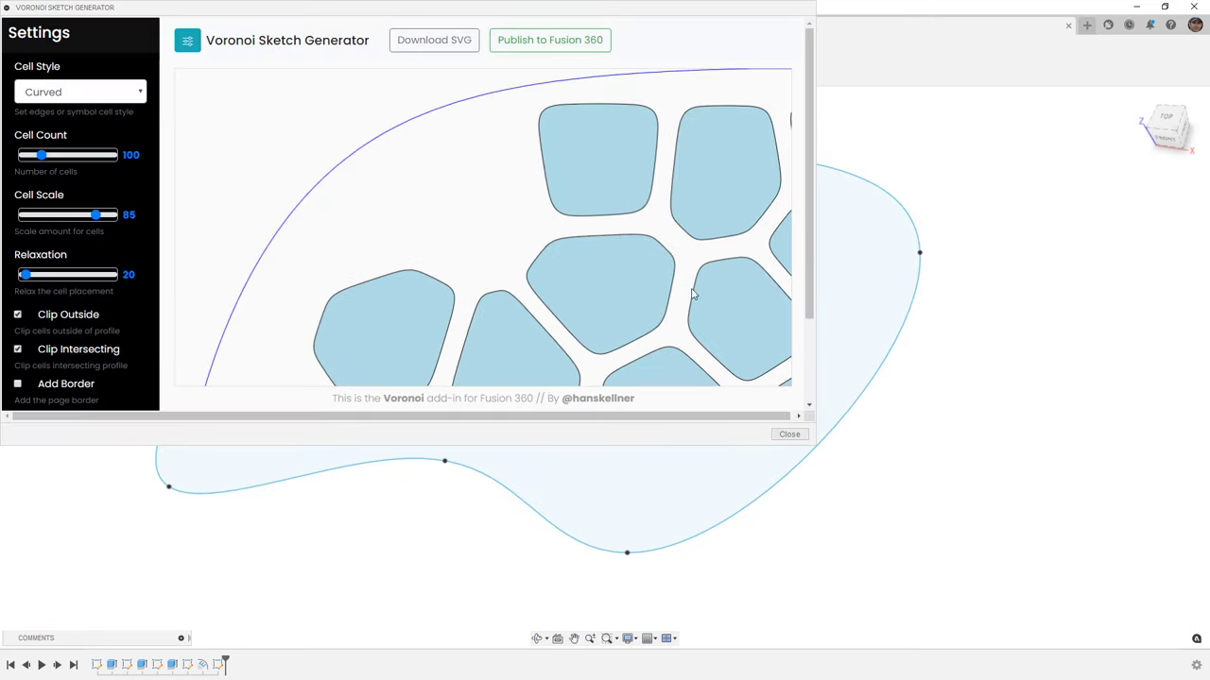
- Enlarge the editor and set Zoom Amount 63, Cell Count 262 and Relaxation 507
left_click_drag(814, 442, 1009, 598)
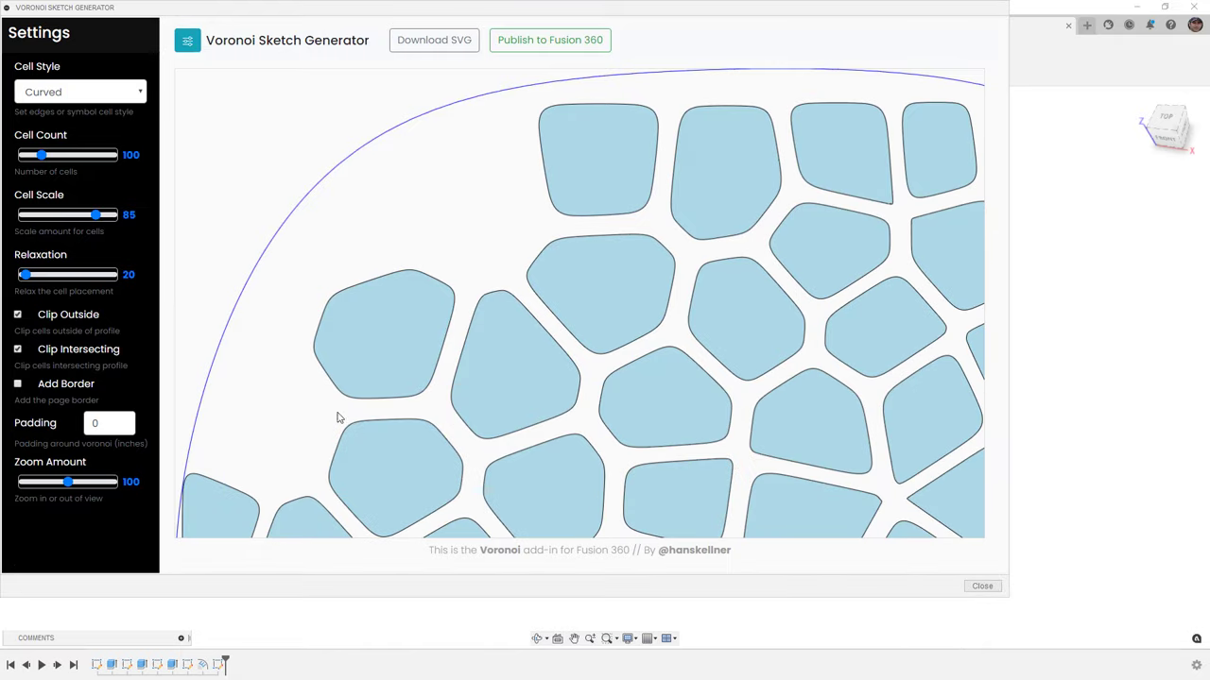
left_click_drag(68, 483, 53, 484)
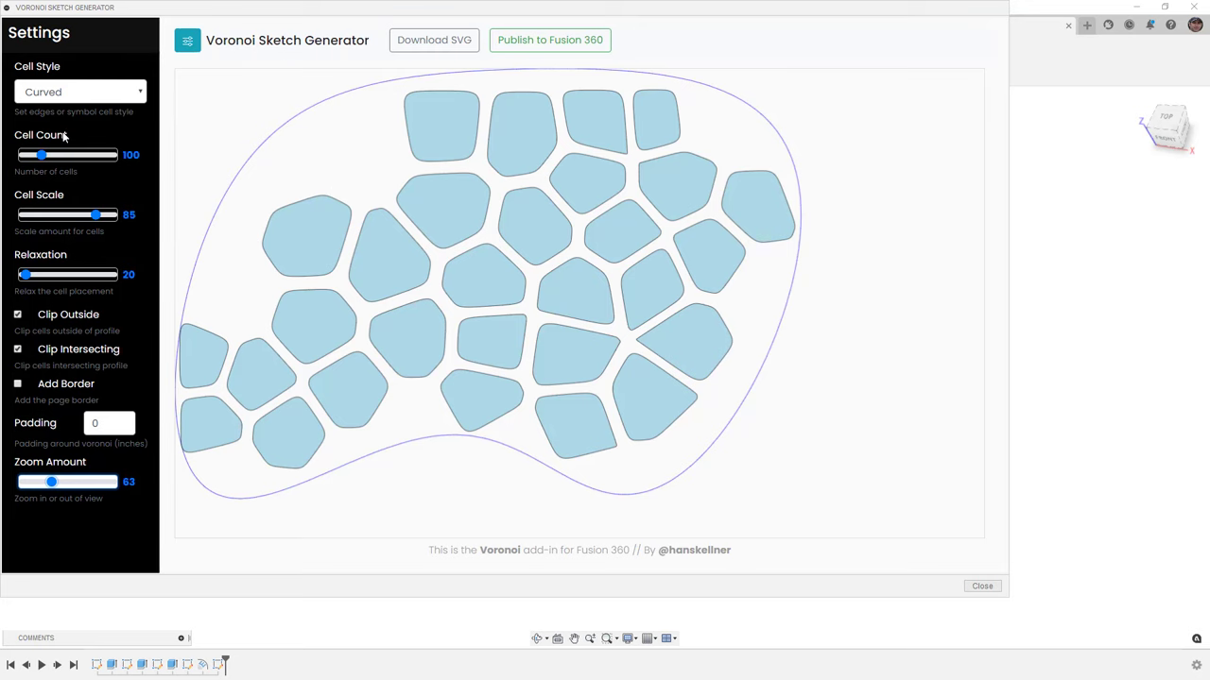
left_click_drag(40, 156, 73, 165)
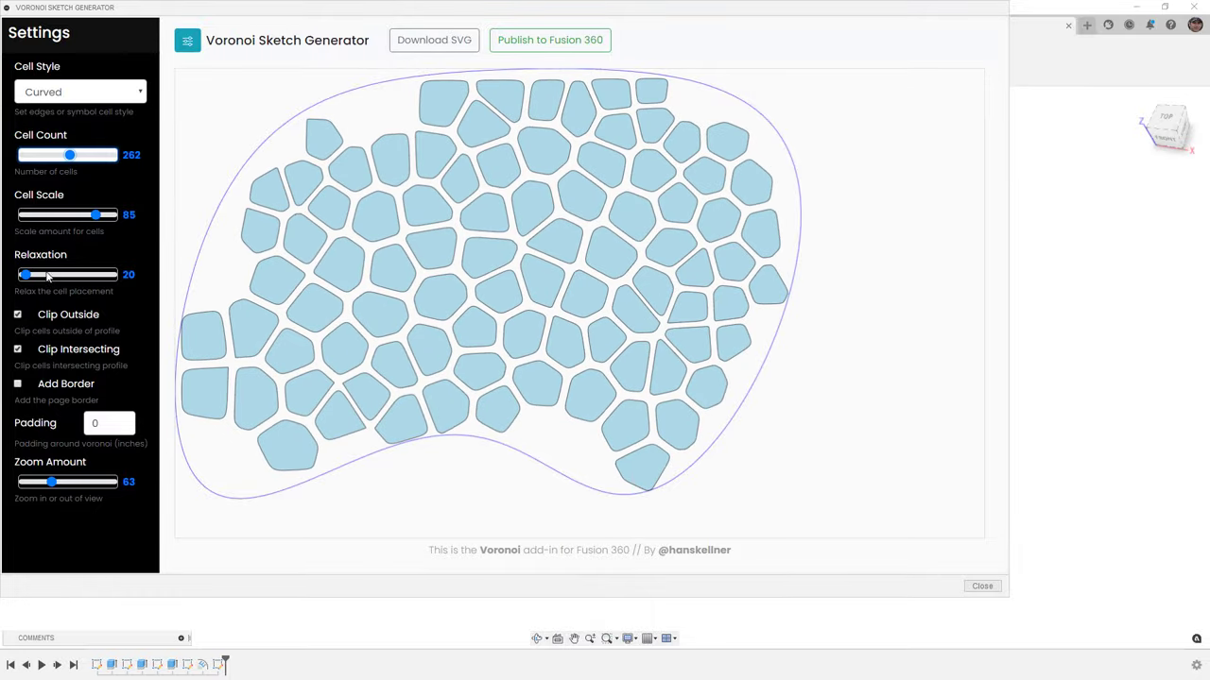
left_click_drag(28, 277, 70, 283)
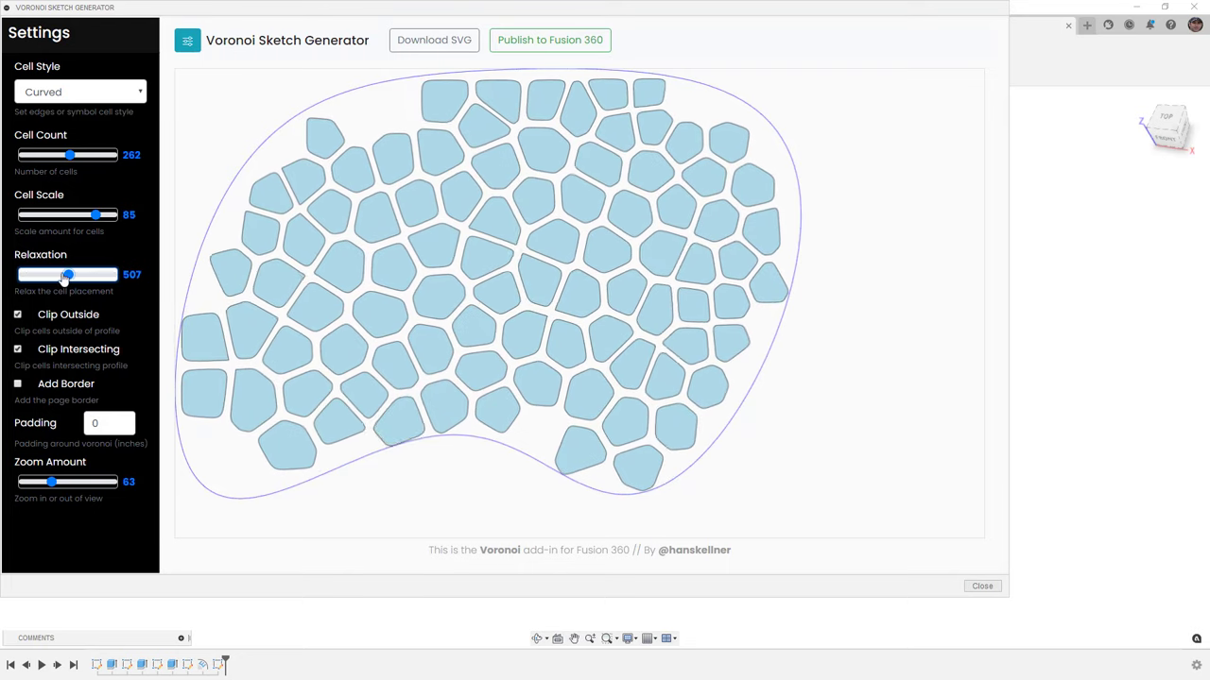
- Set Zoom Amount to 45, Clip Outside on, Clip Intersecting off, no border, and publish the pattern
left_click(17, 315)
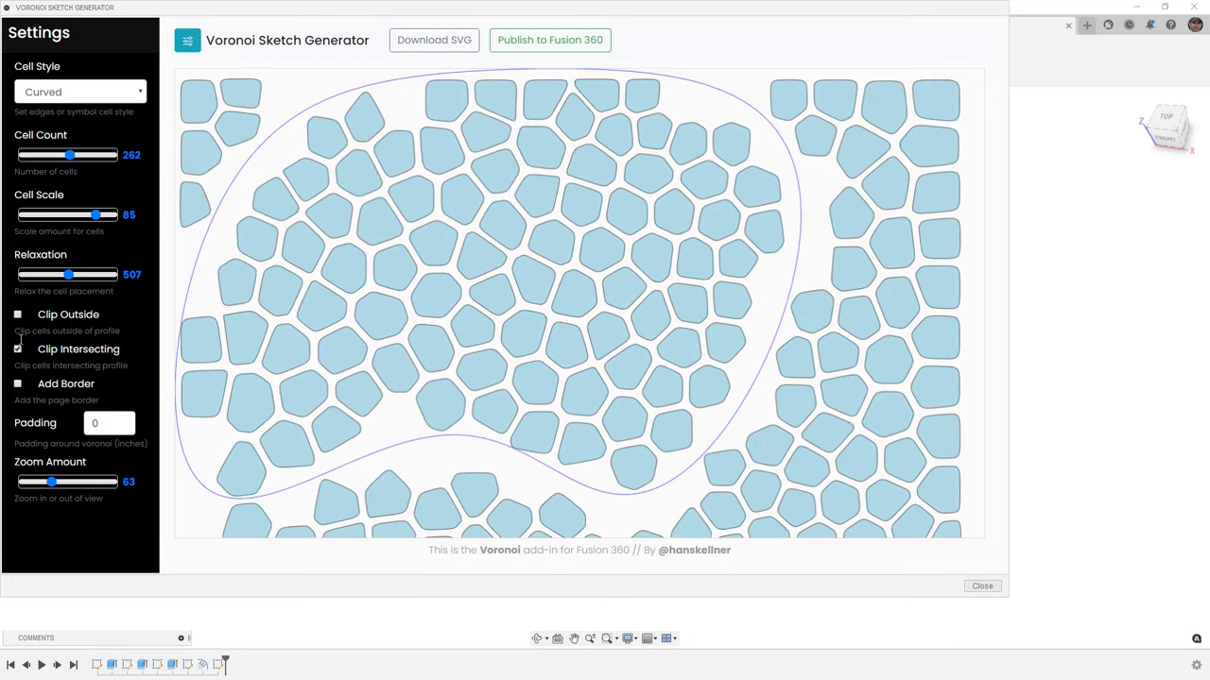
left_click(17, 350)
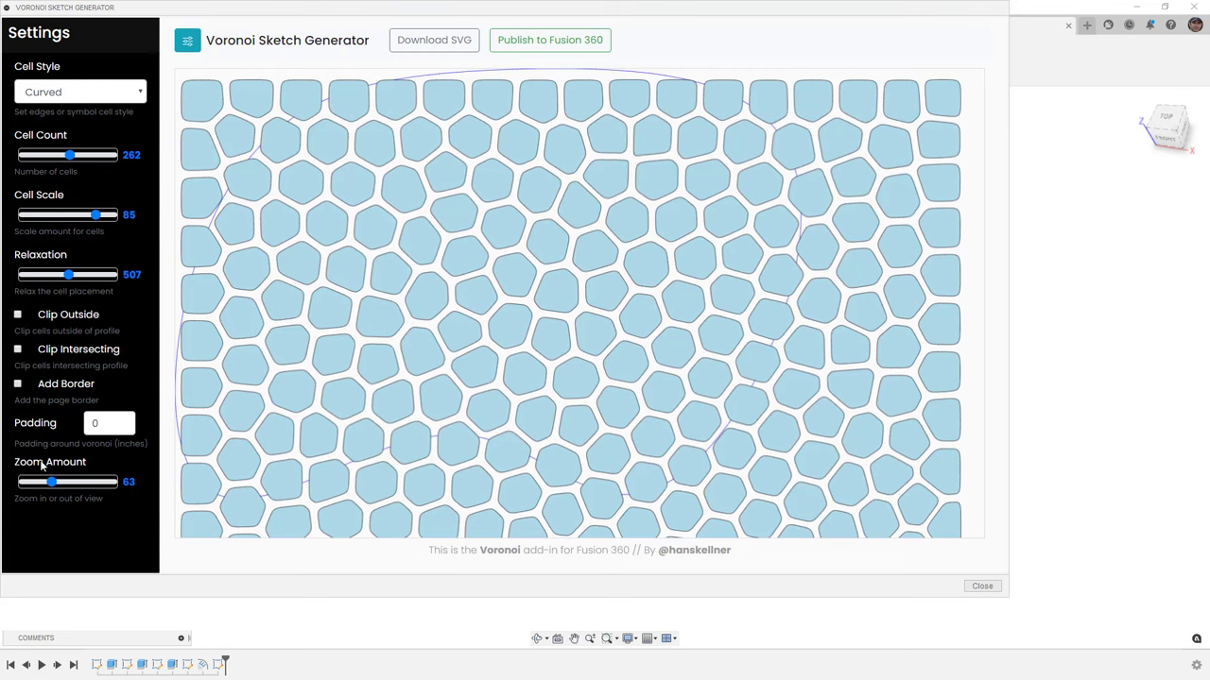
left_click_drag(52, 484, 43, 484)
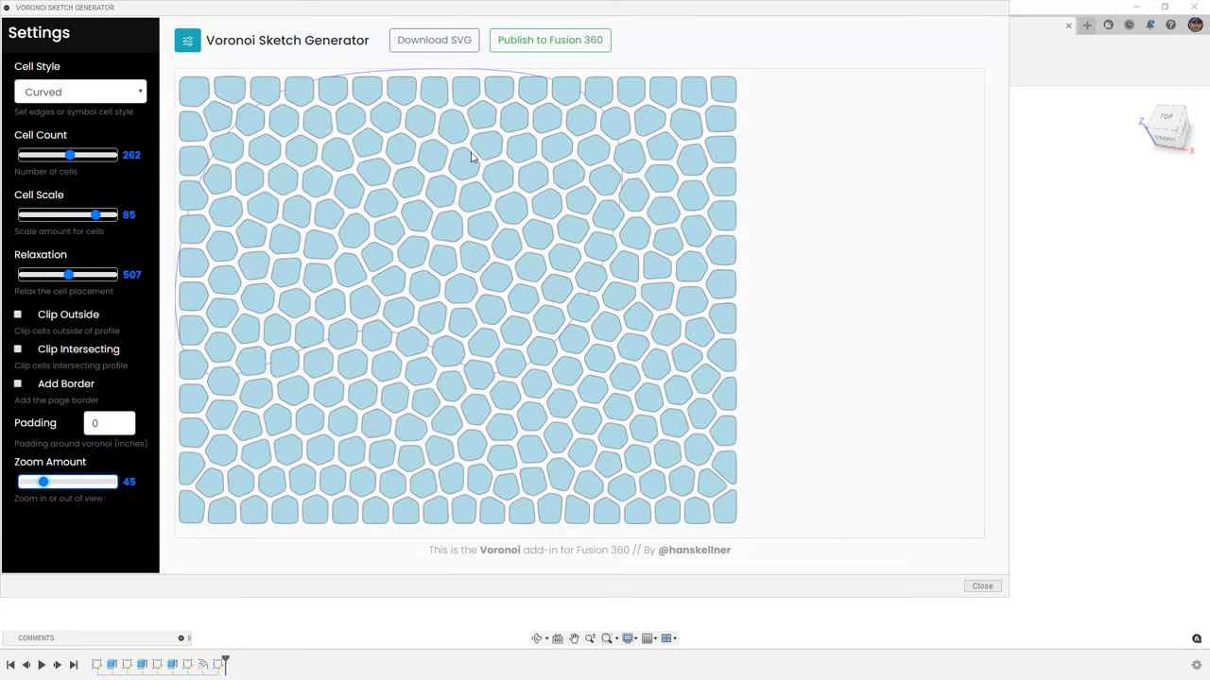
left_click(18, 315)
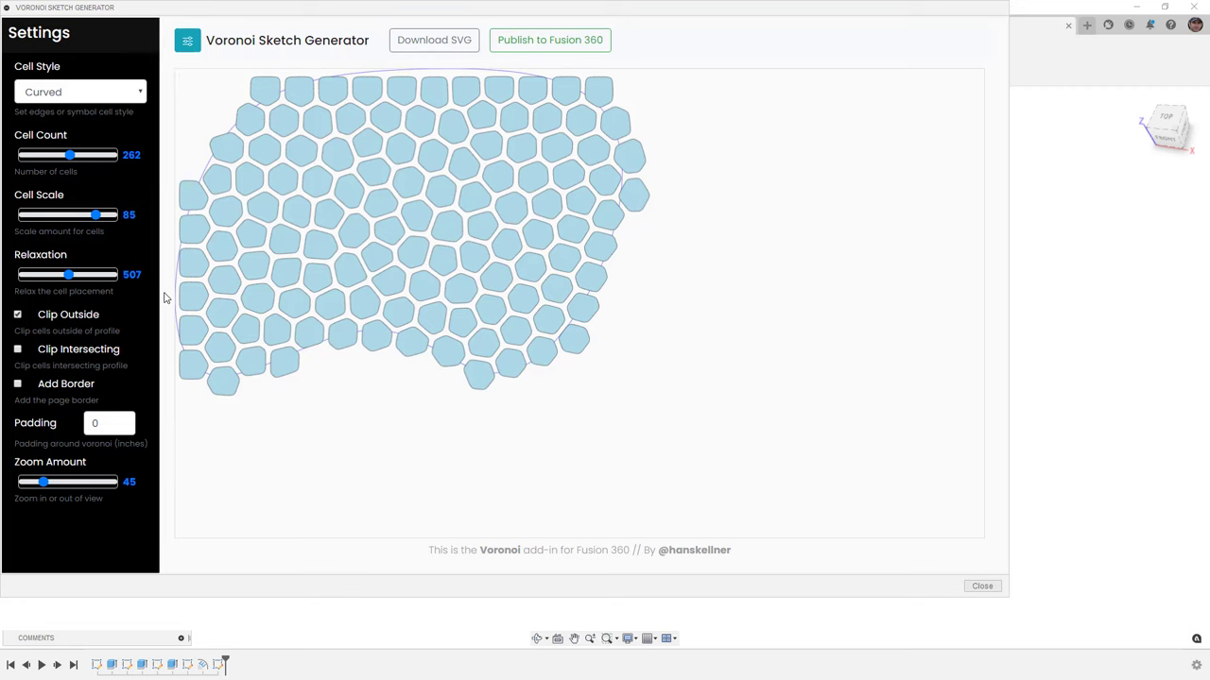
left_click(18, 350)
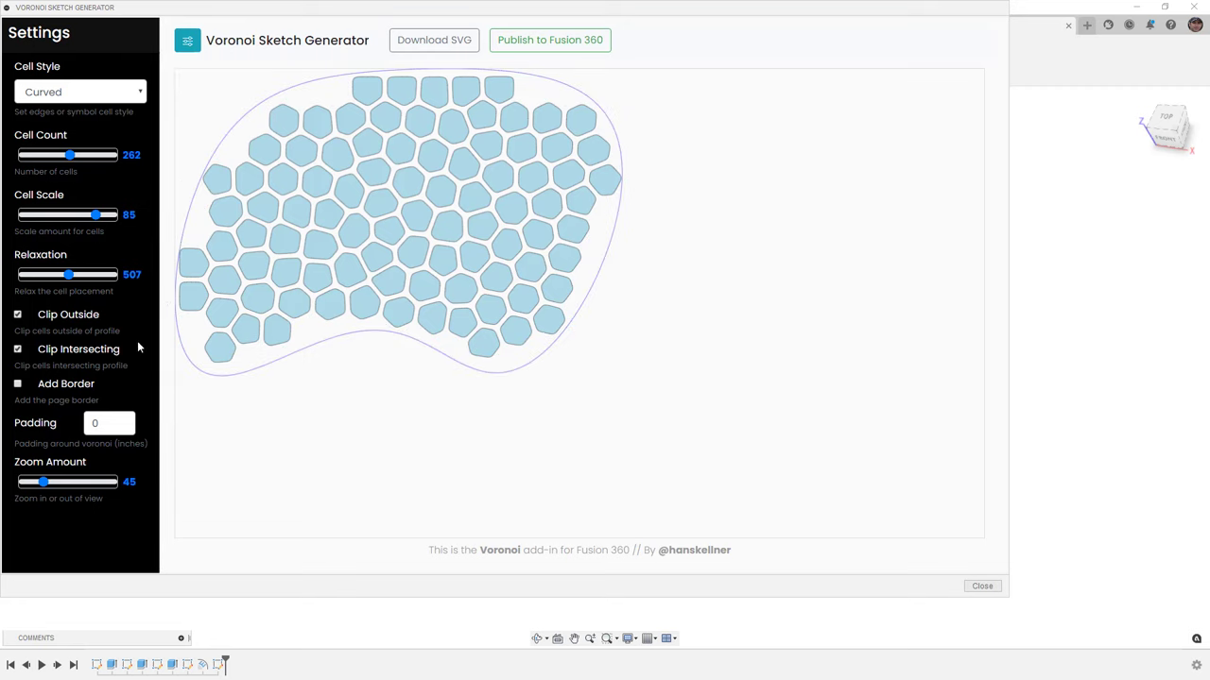
left_click(18, 384)
left_click(18, 385)
left_click(18, 315)
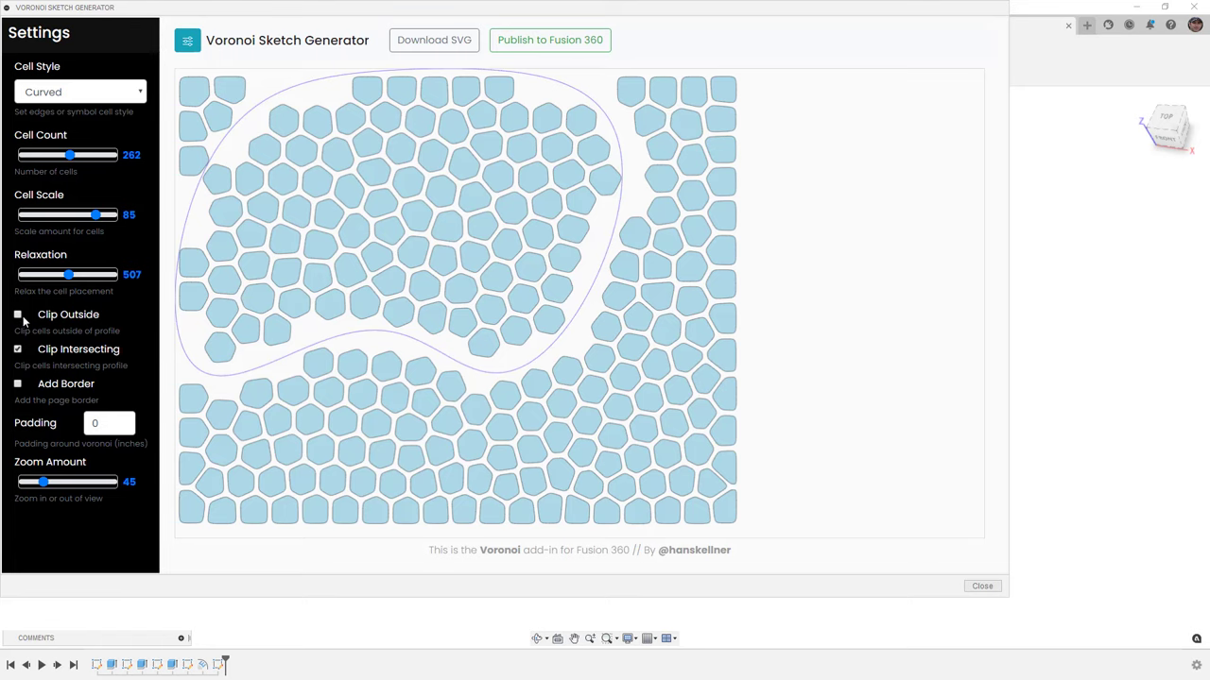
left_click(18, 316)
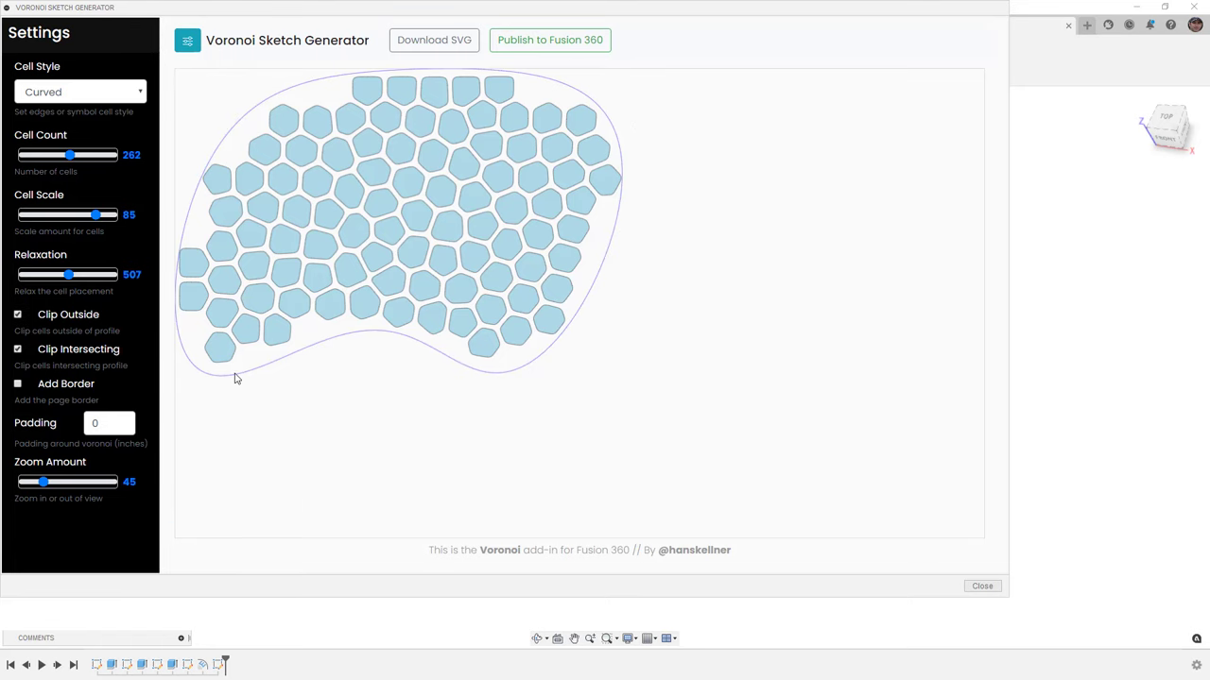
left_click(18, 350)
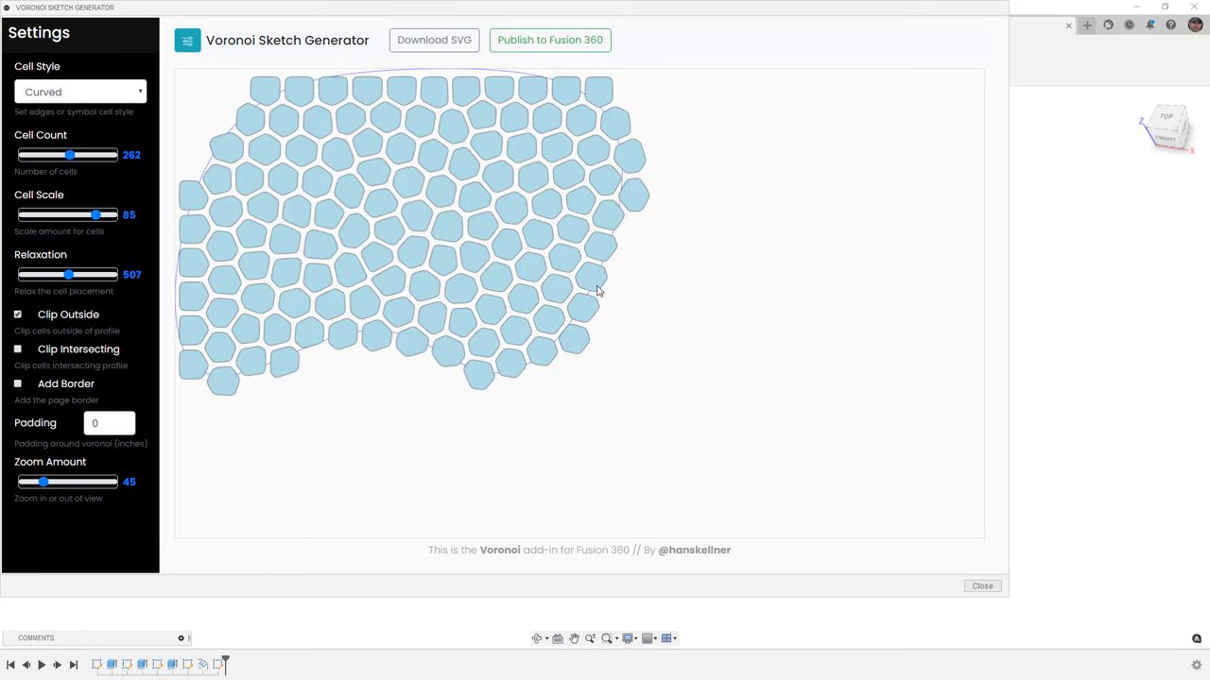
left_click(550, 39)
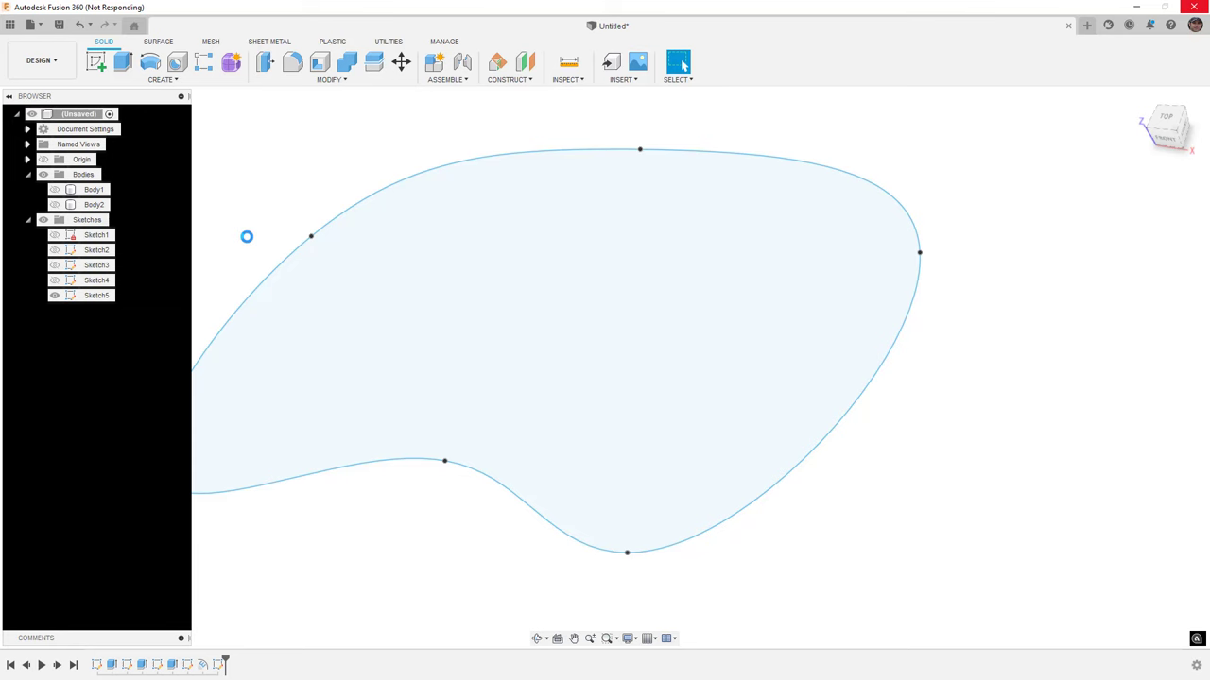
- Zoom out, show the origin planes and axes, and view the Voronoi cells from the top
scroll(422, 329, "down", 3)
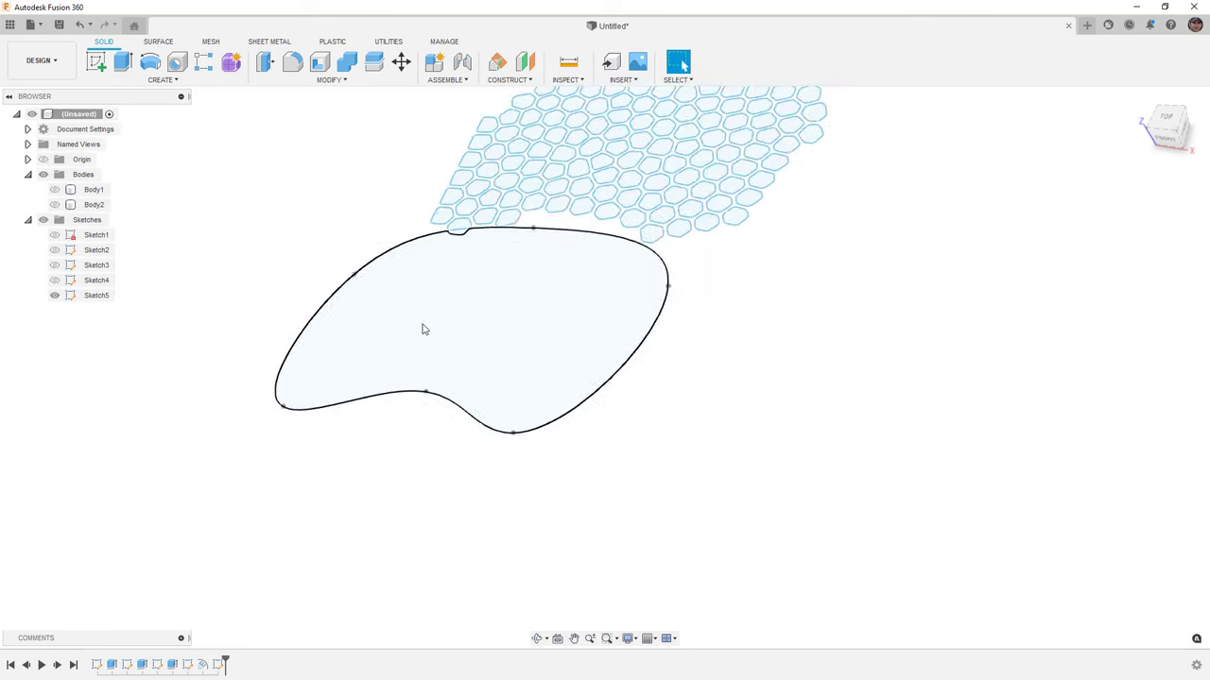
scroll(423, 329, "down", 2)
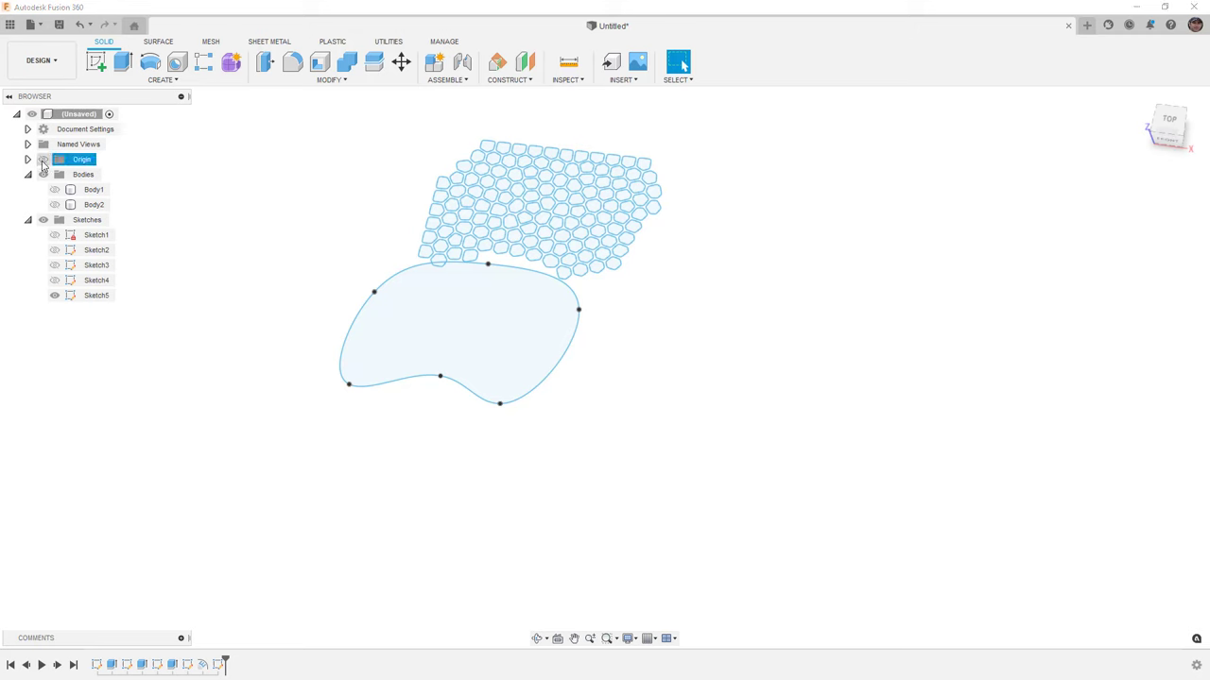
left_click(43, 159)
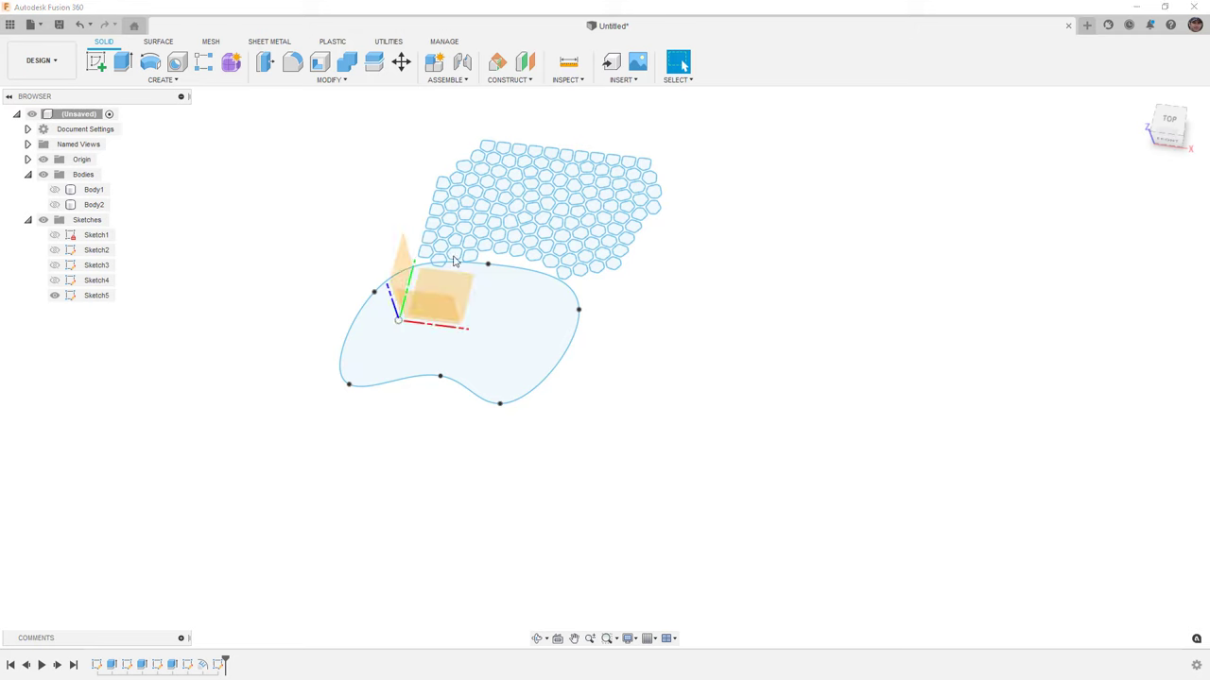
left_click(1169, 121)
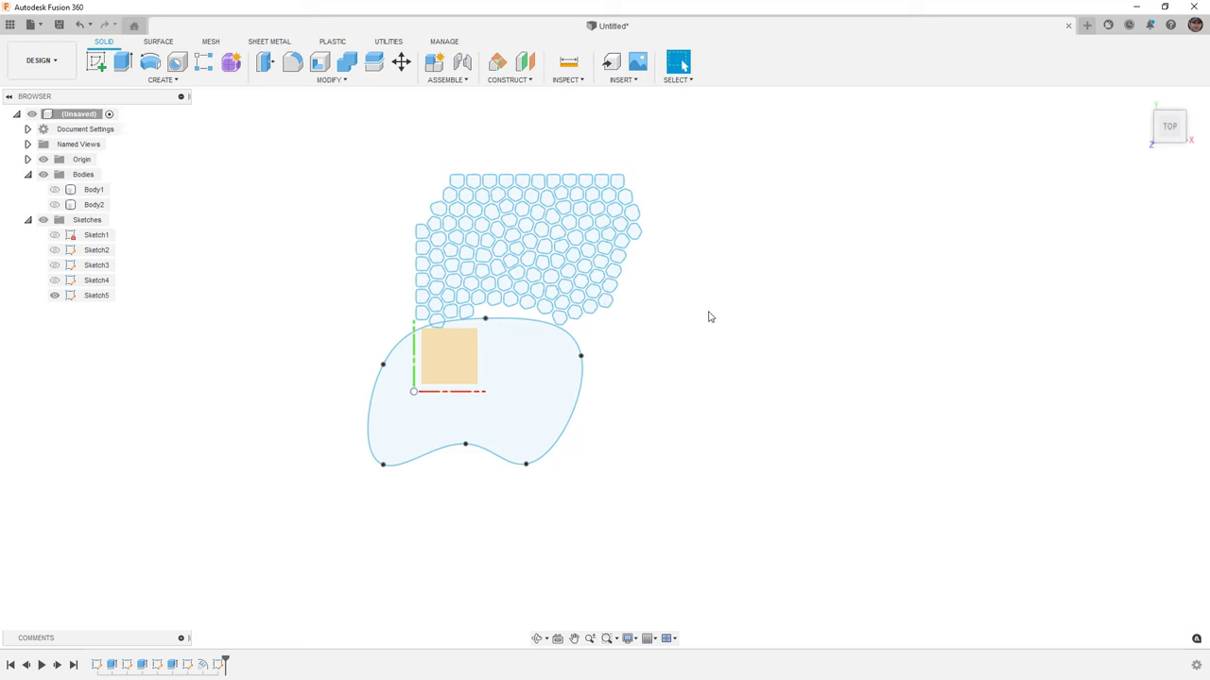
- Inspect the generated Voronoi cells and profile, then unhide the earlier cut cellular body
mouse_move(728, 320)
left_mouse_down()
mouse_move(334, 167)
mouse_move(336, 150)
mouse_move(345, 159)
left_mouse_up()
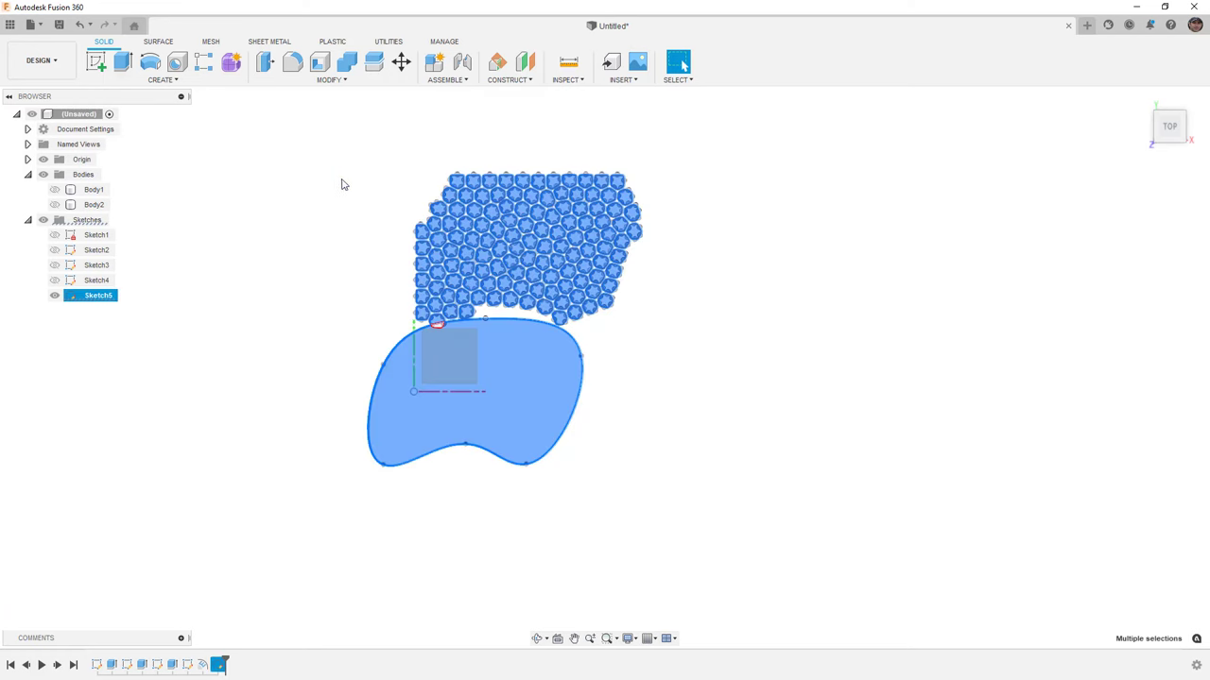
scroll(487, 317, "up", 5)
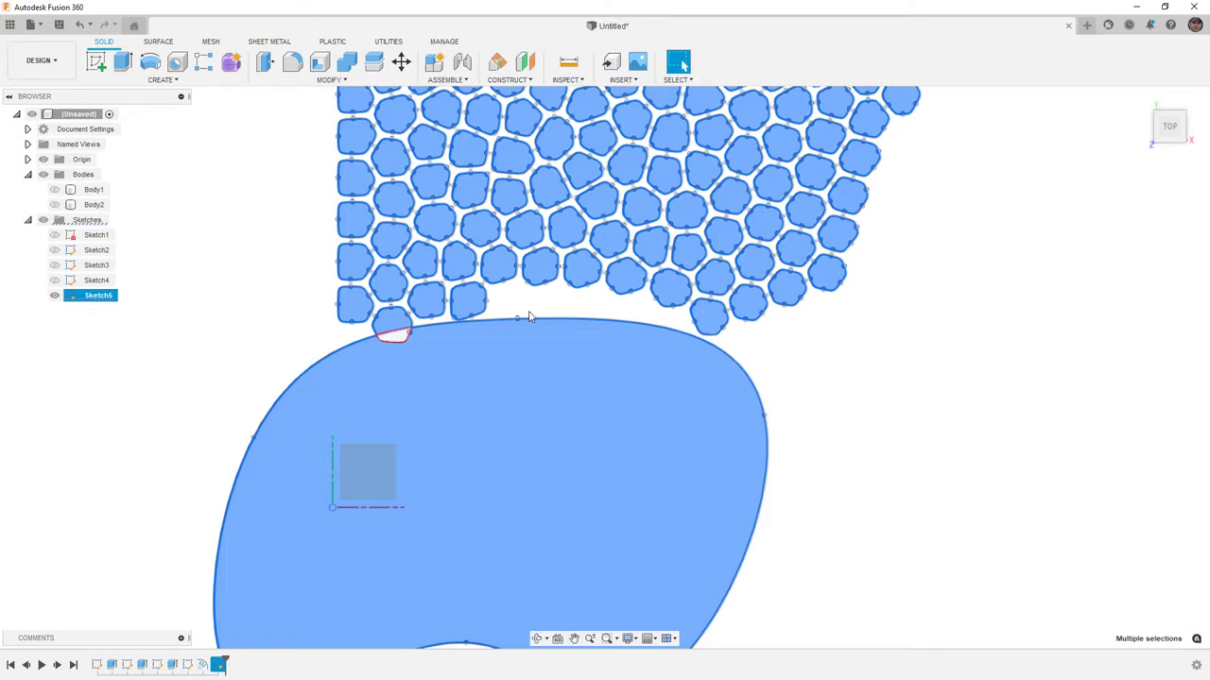
scroll(529, 317, "down", 6)
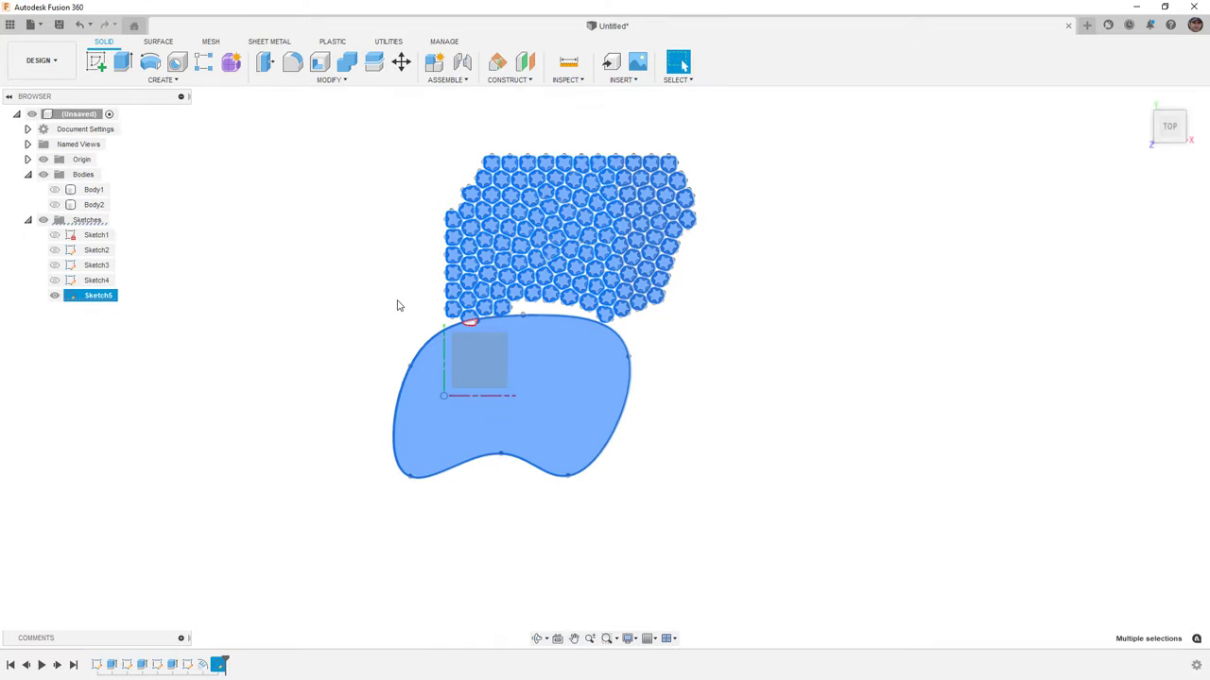
left_click(370, 286)
left_click(54, 204)
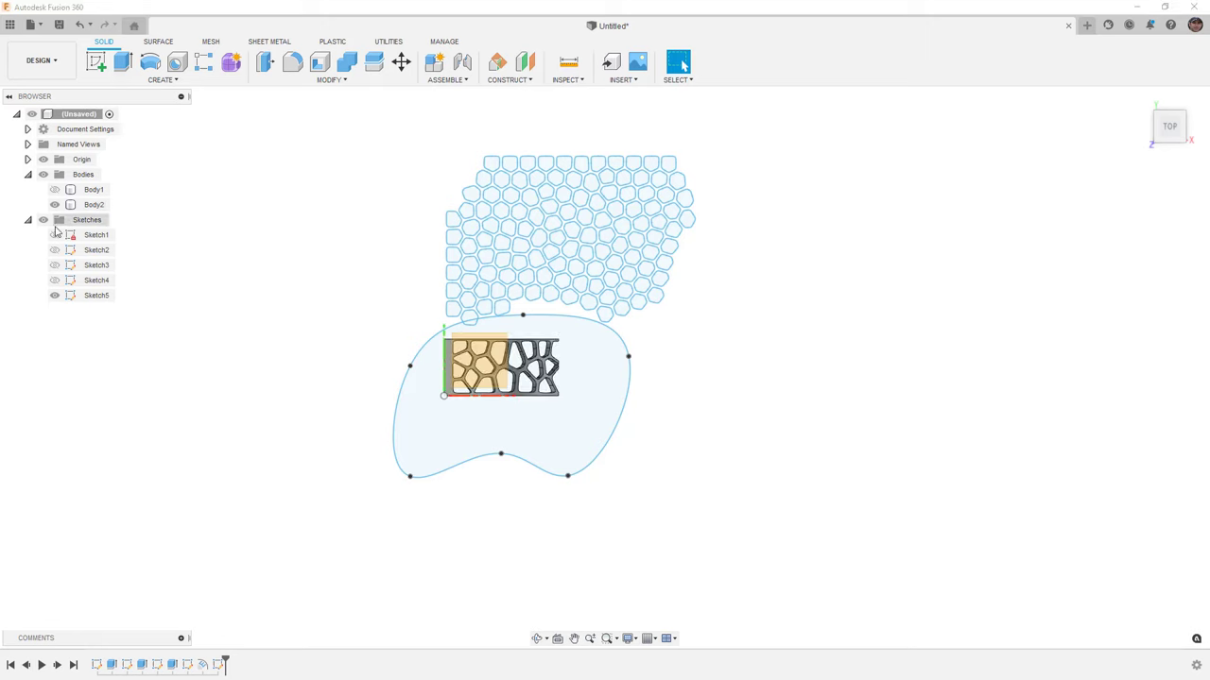
- Hide the Sketch5 Voronoi pattern and orbit to an angled view of the body
left_click(54, 296)
middle_click_drag(441, 410, 503, 380, "shift")
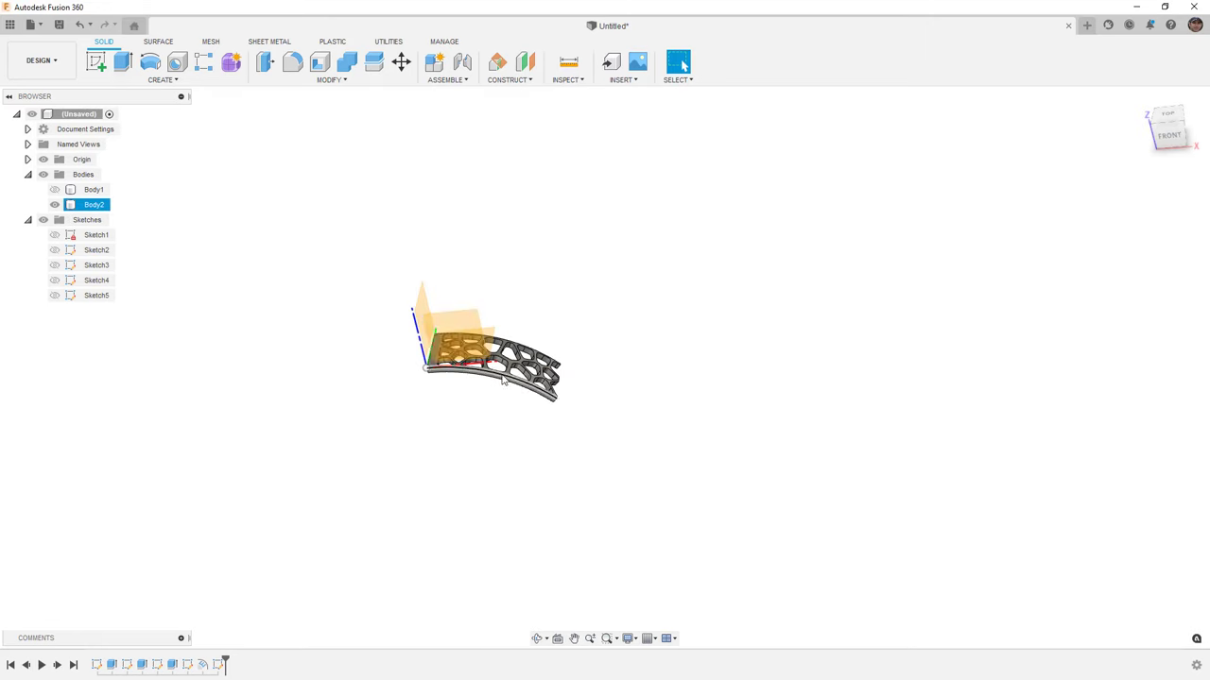
scroll(503, 380, "up", 4)
- Hide the origin planes and view the curved panel from above to inspect its openings
left_click(43, 177)
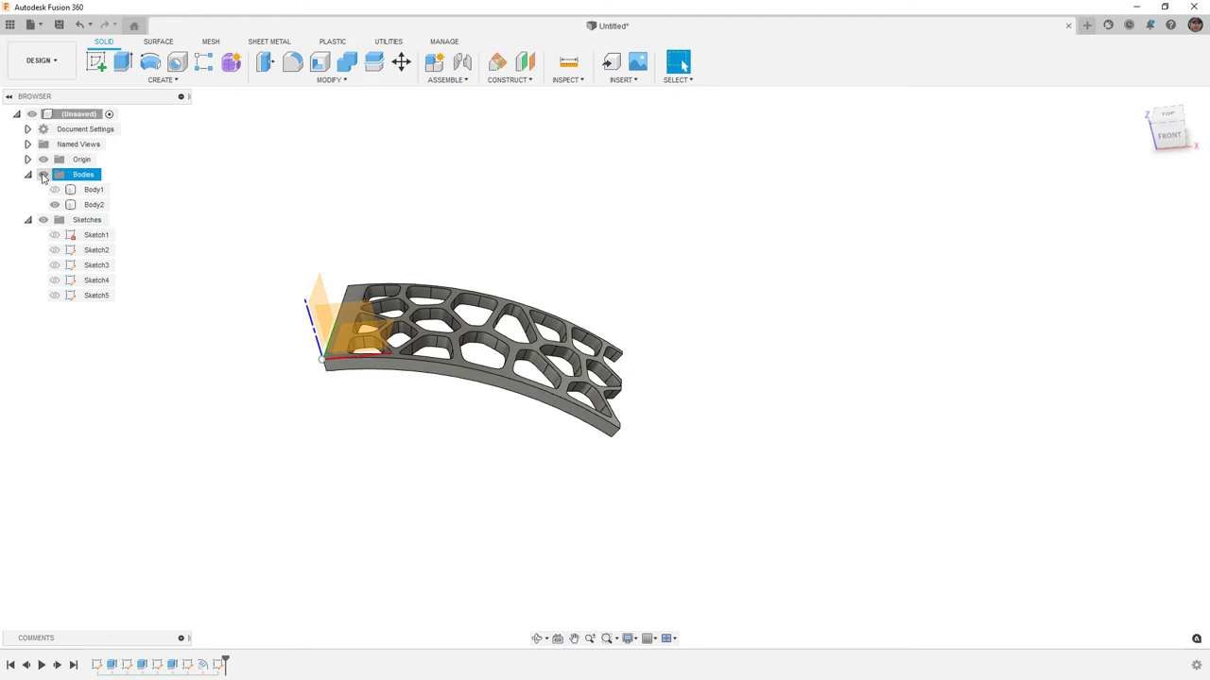
left_click(42, 159)
left_click(482, 329)
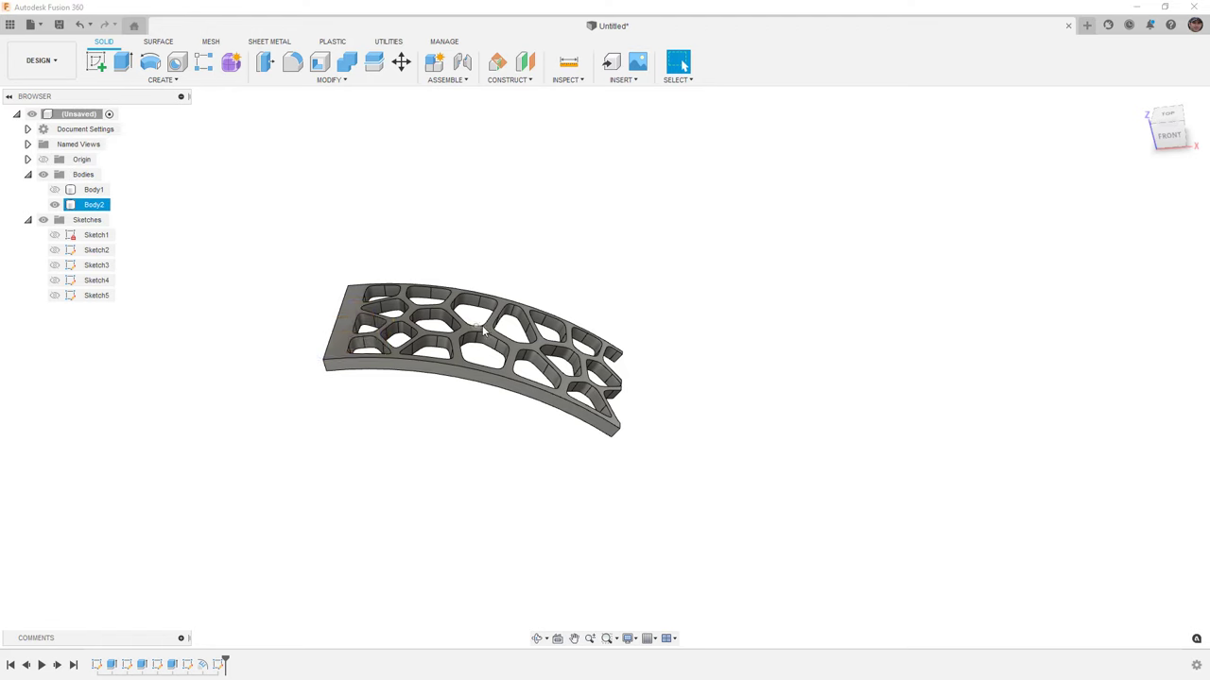
middle_click_drag(482, 329, 481, 356, "shift")
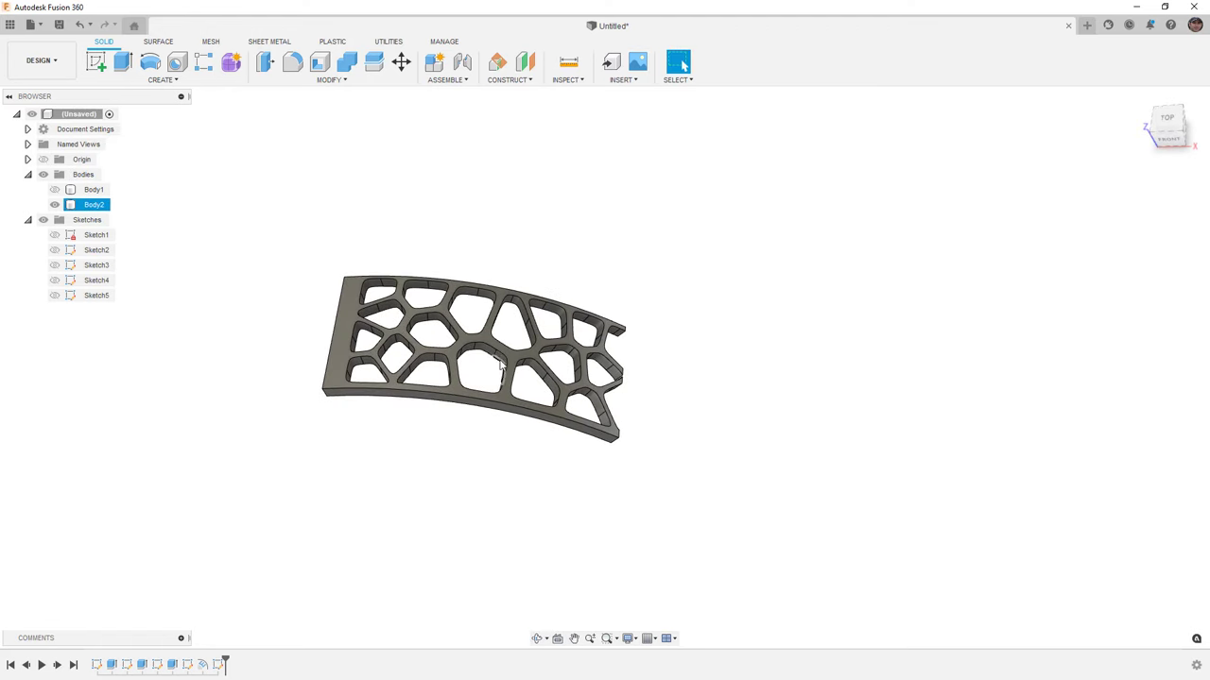
scroll(499, 365, "up", 2)
left_click(455, 221)
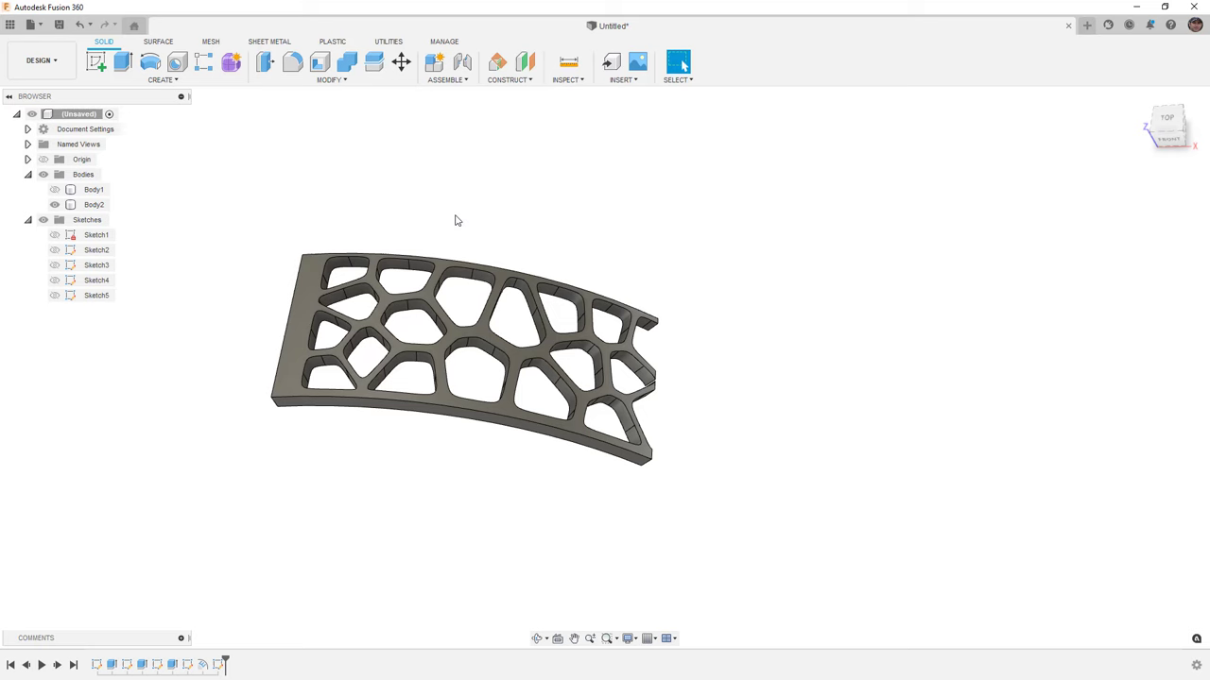